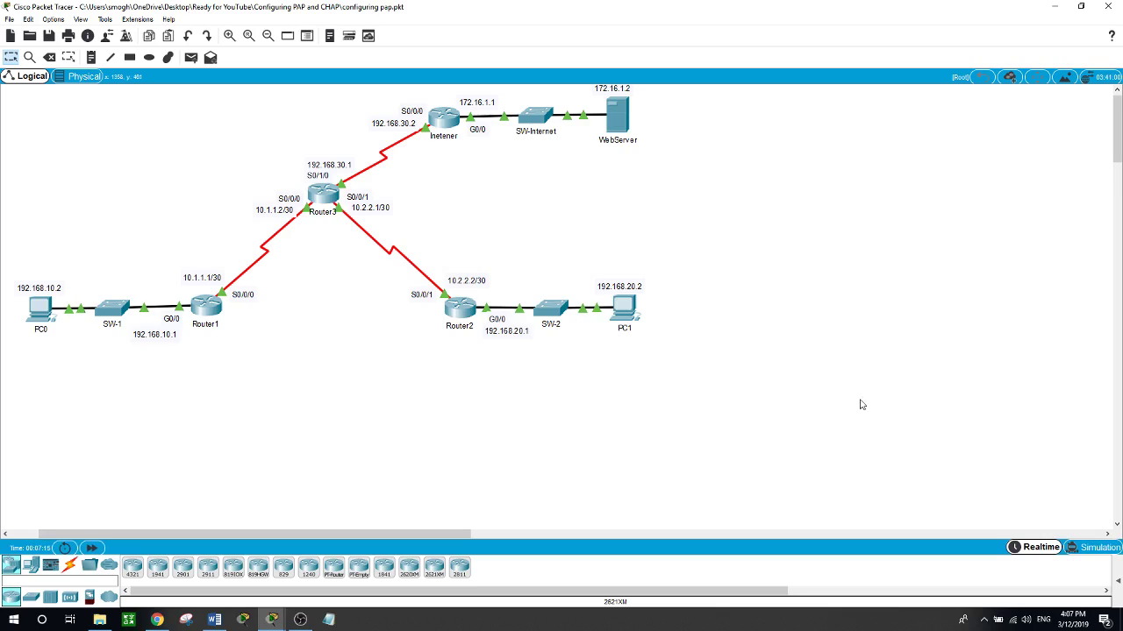
- In Router1's CLI, highlight the ip classless, default route and router eigrp 1 network lines
left_click(210, 309)
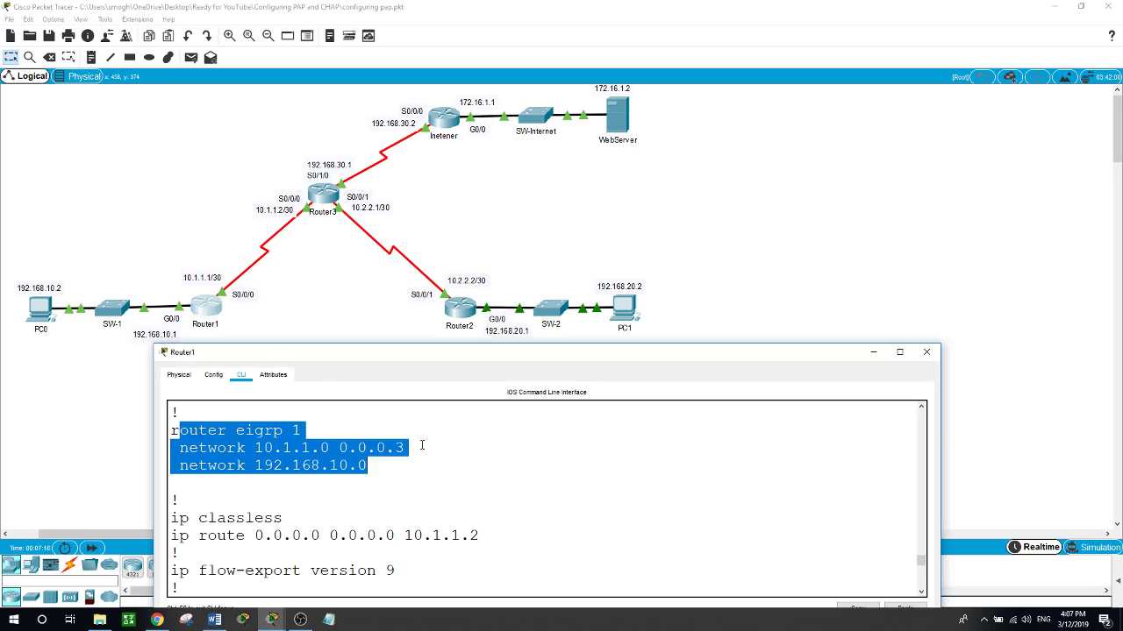
left_click(514, 514)
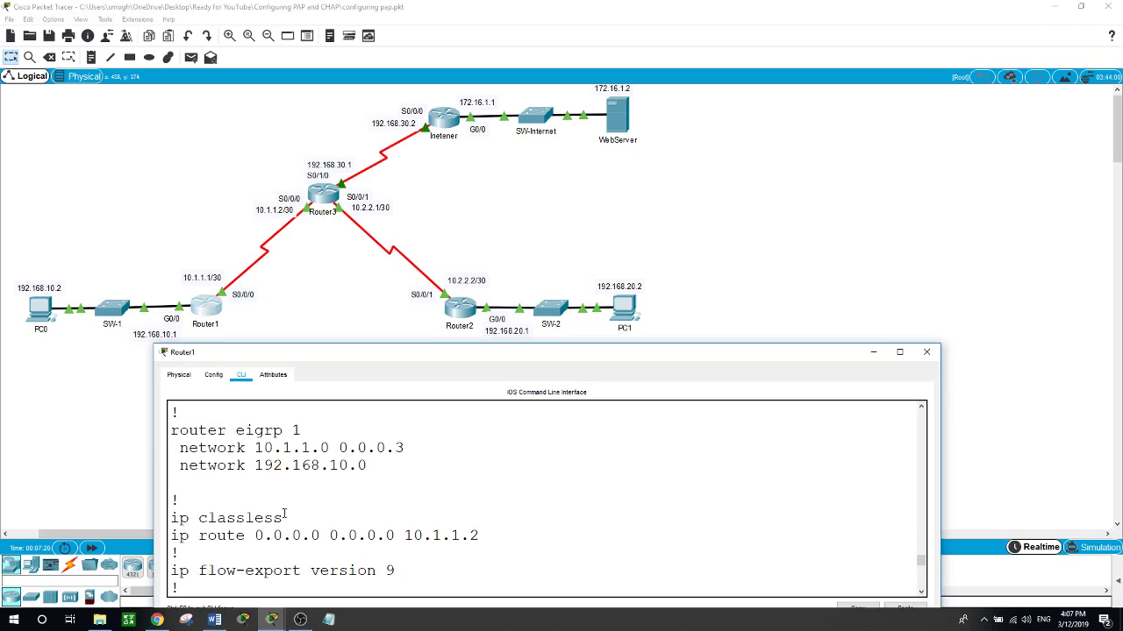
left_click_drag(176, 517, 179, 553)
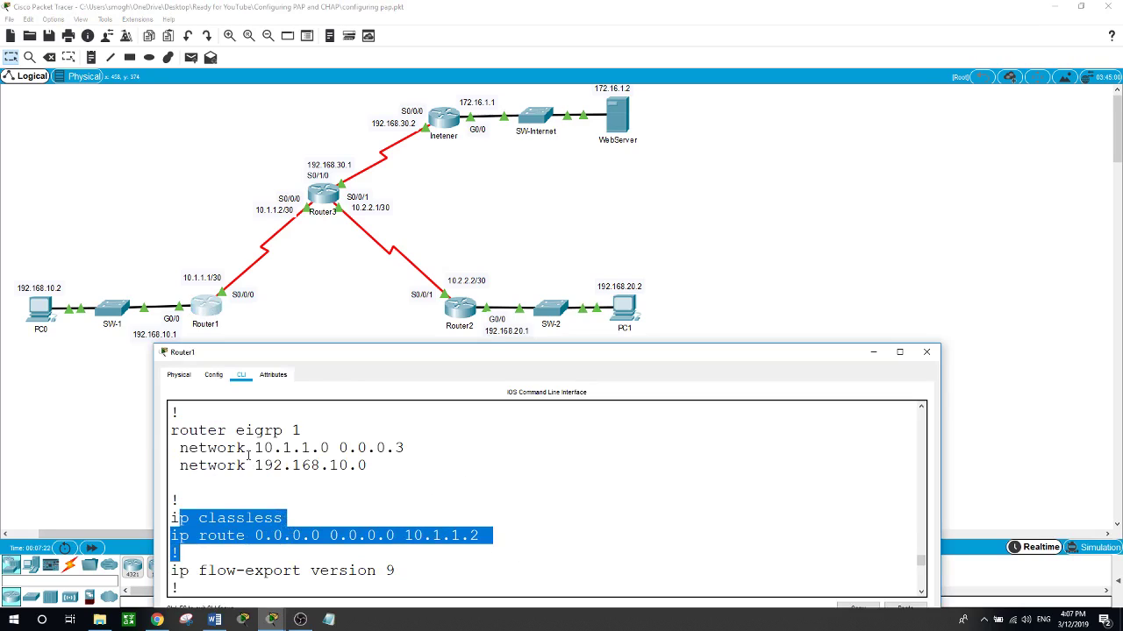
left_click_drag(173, 428, 403, 465)
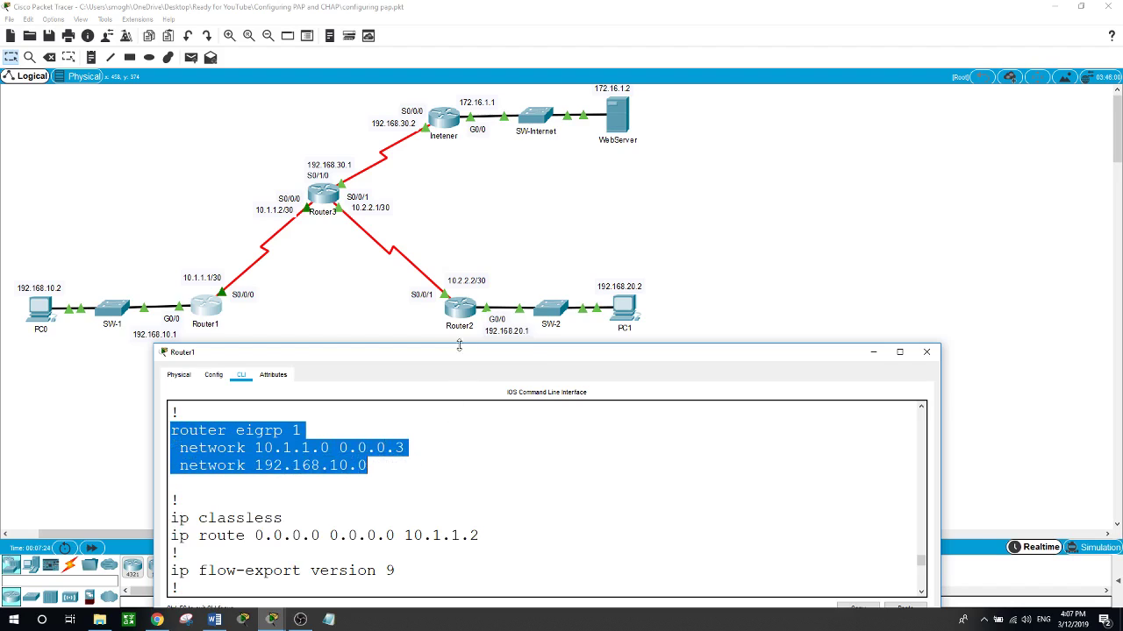
- Display Router2's running configuration with en and show run
left_click(465, 309)
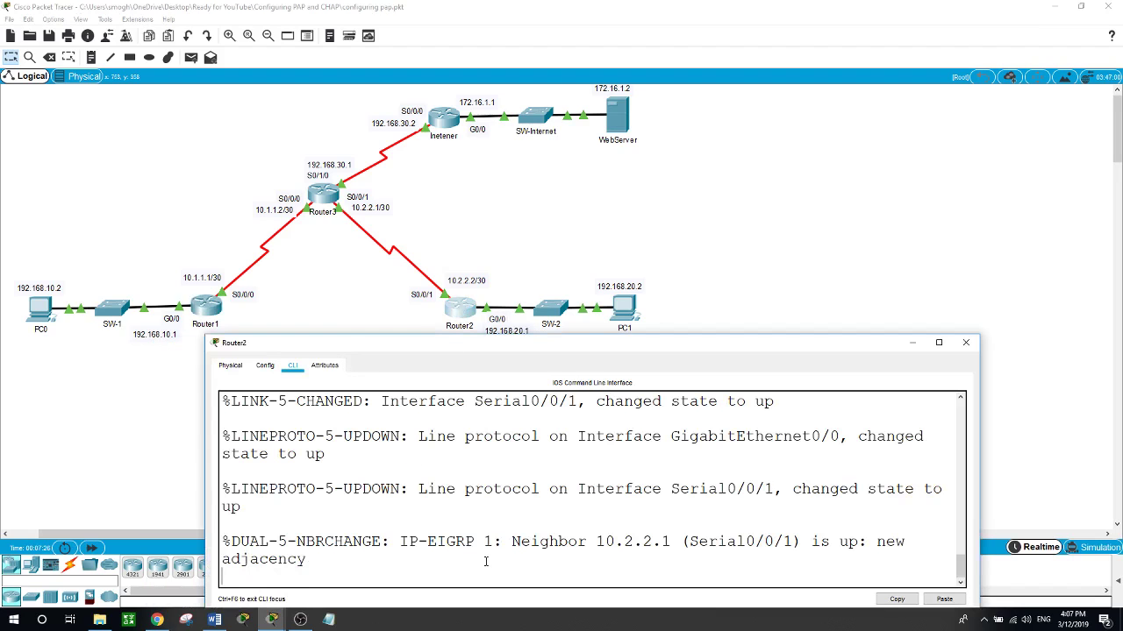
key("Return")
type("en")
key("Return")
key("Return")
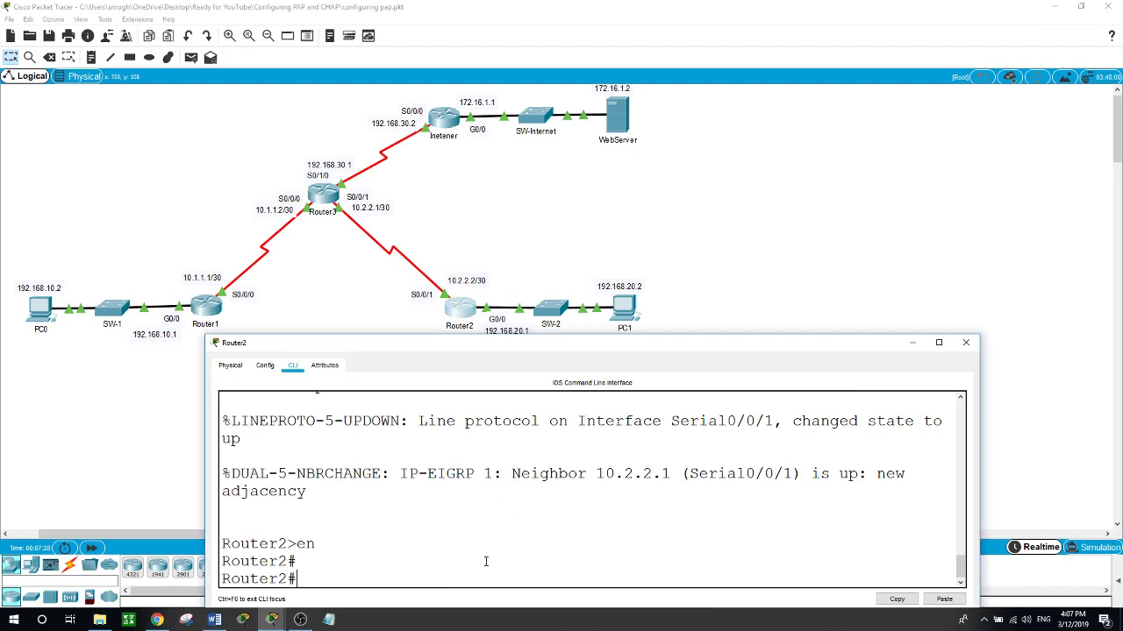
type("show run")
key("Return")
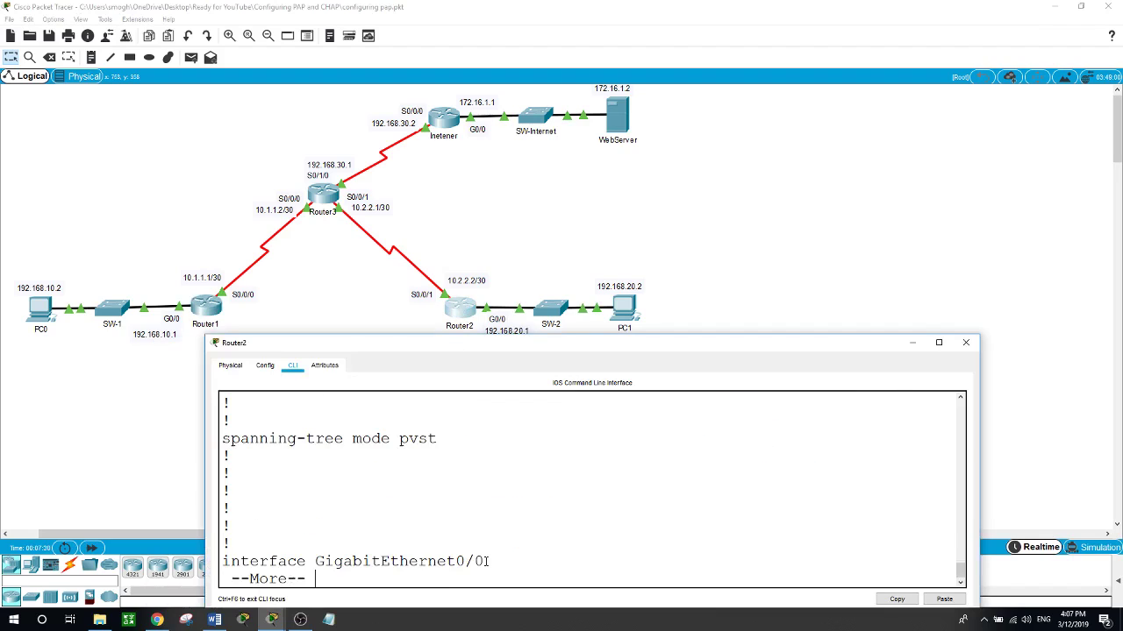
- Highlight Router2's ip classless, default route and router eigrp 1 network statements
key("space")
key("space")
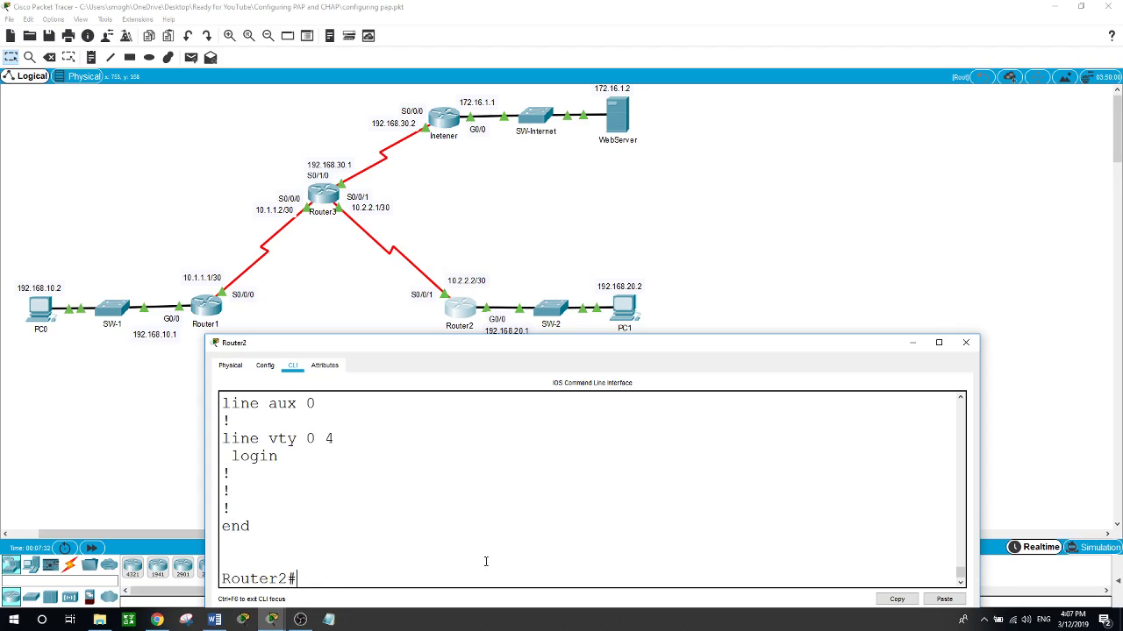
scroll(485, 561, "up", 5)
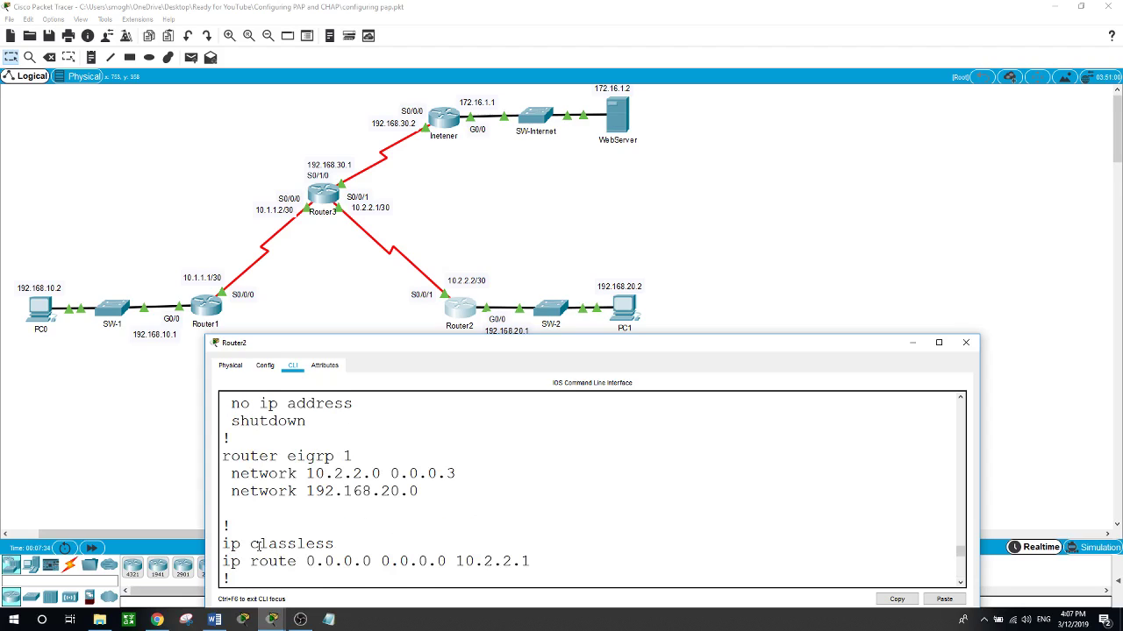
left_click_drag(229, 544, 505, 565)
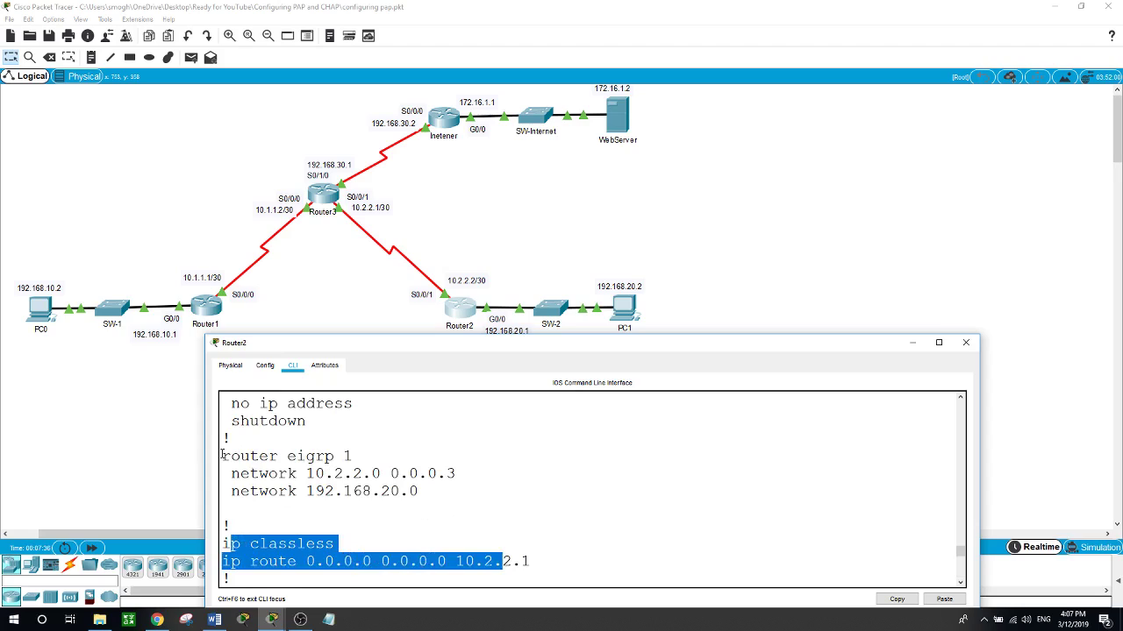
left_click_drag(223, 456, 475, 495)
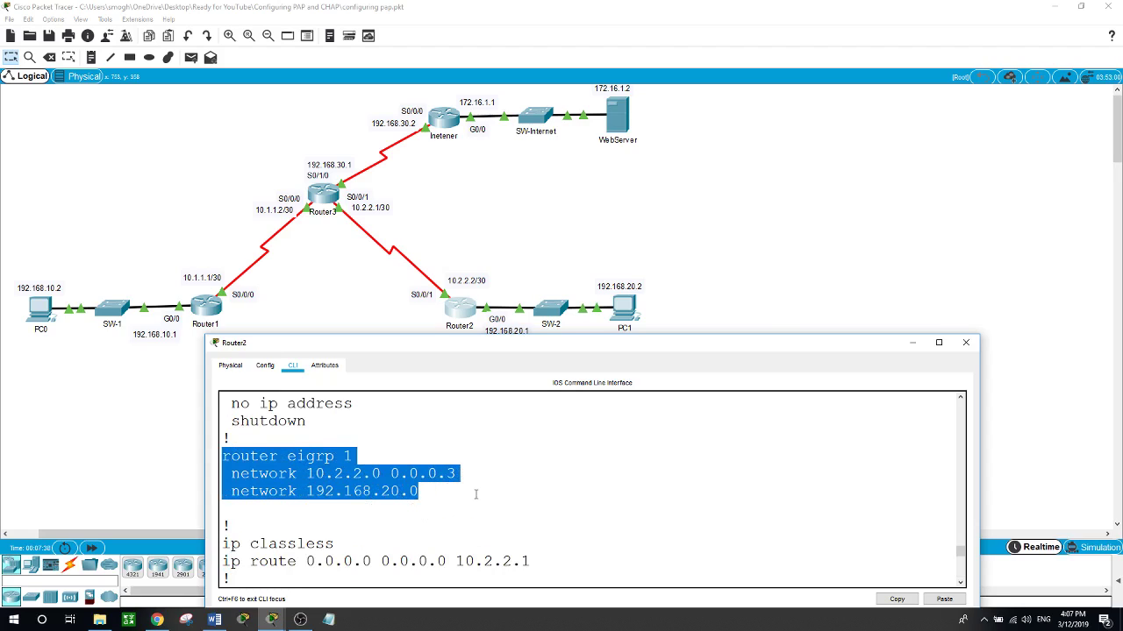
- Re-run PC0's ping to the 172.16.1.2 web server and confirm it gets replies
left_click(811, 283)
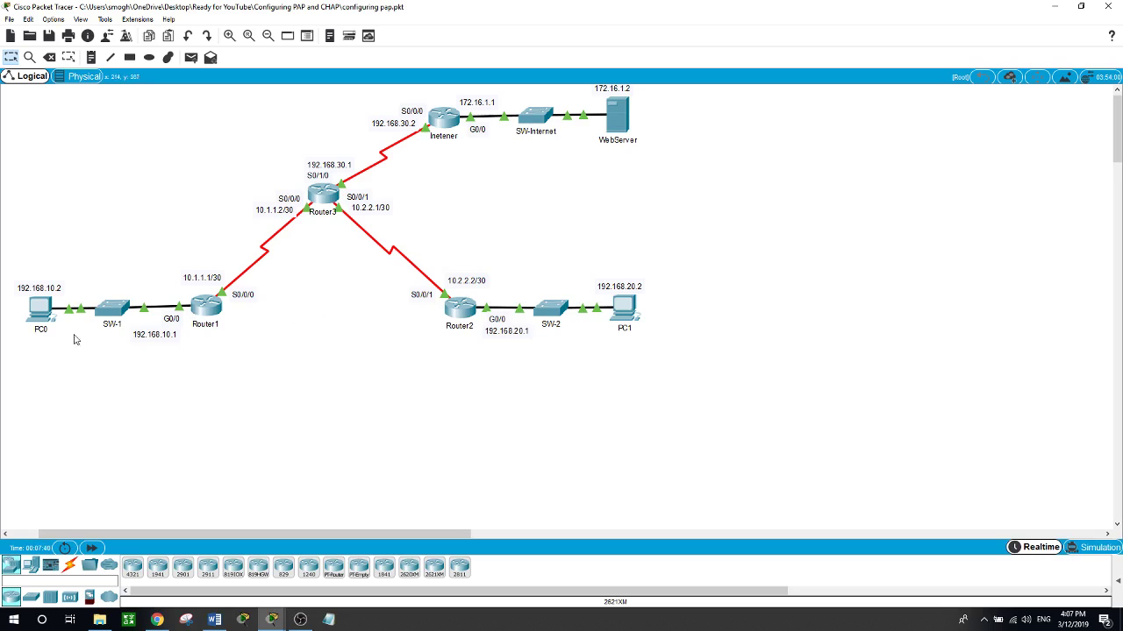
left_click(40, 307)
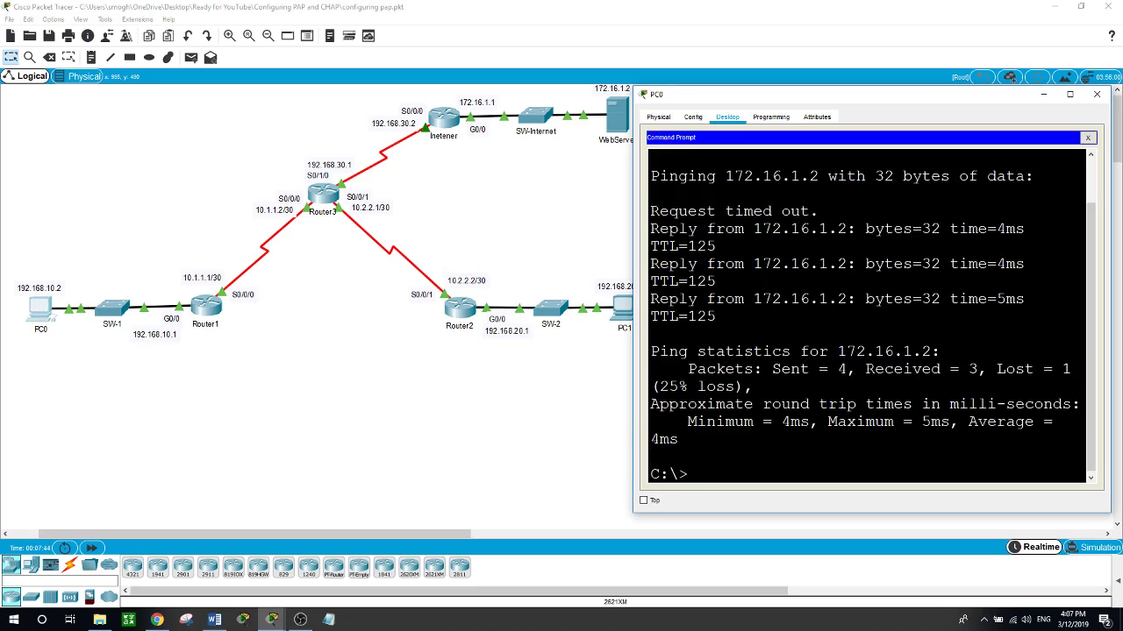
key("Up")
key("Return")
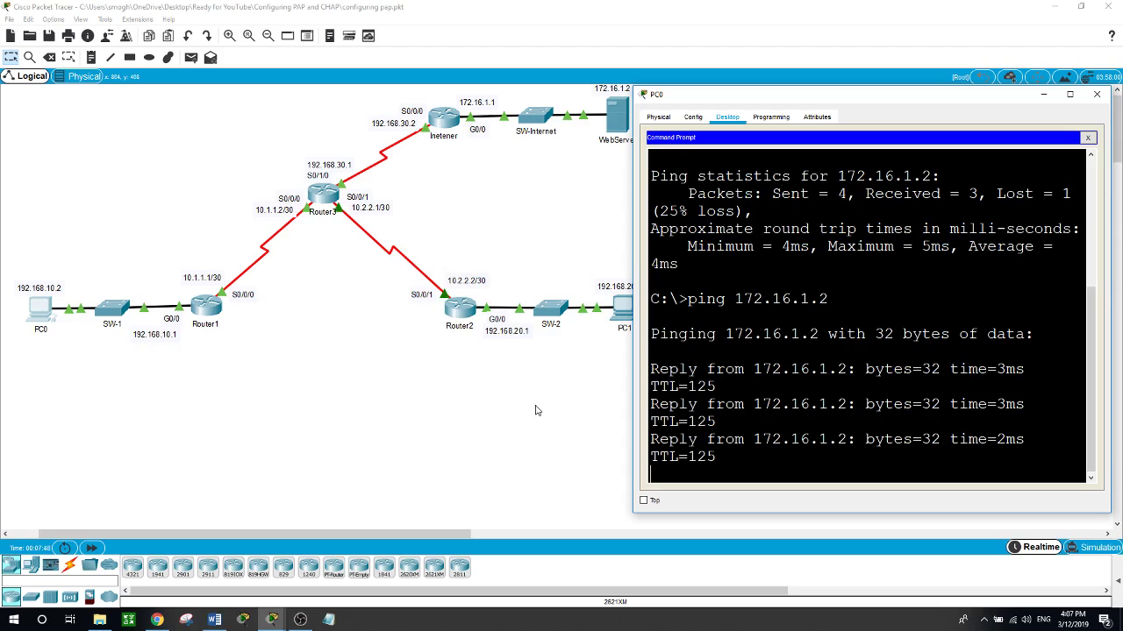
key("alt+F4")
- Check PC1's 192.168.20.2 IP configuration and Command Prompt, then close them
left_click(624, 307)
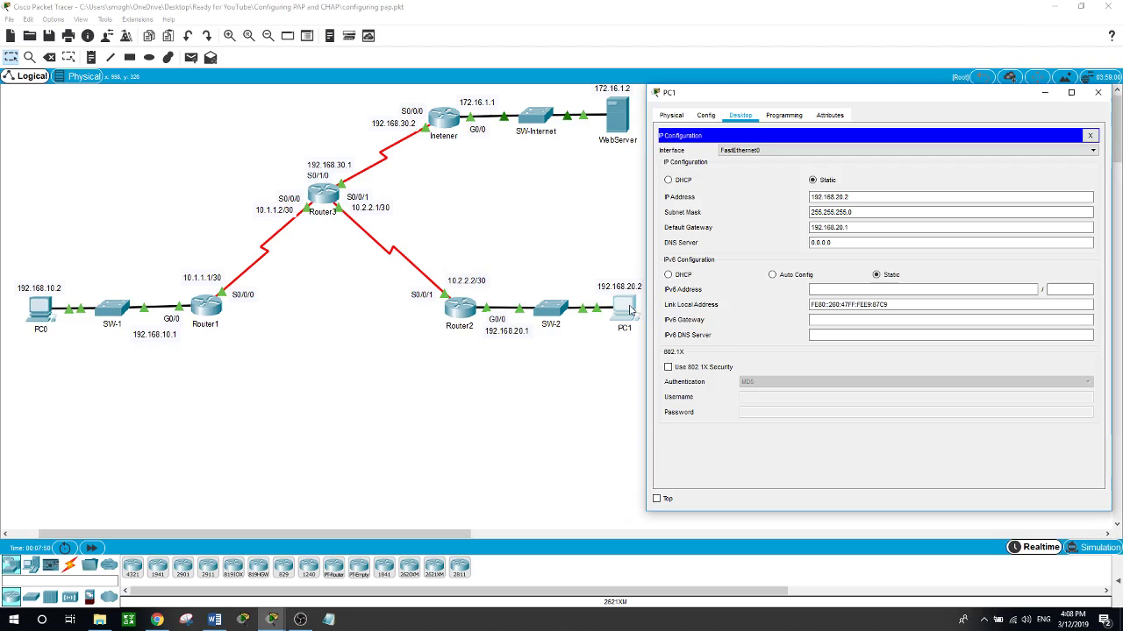
left_click(1089, 135)
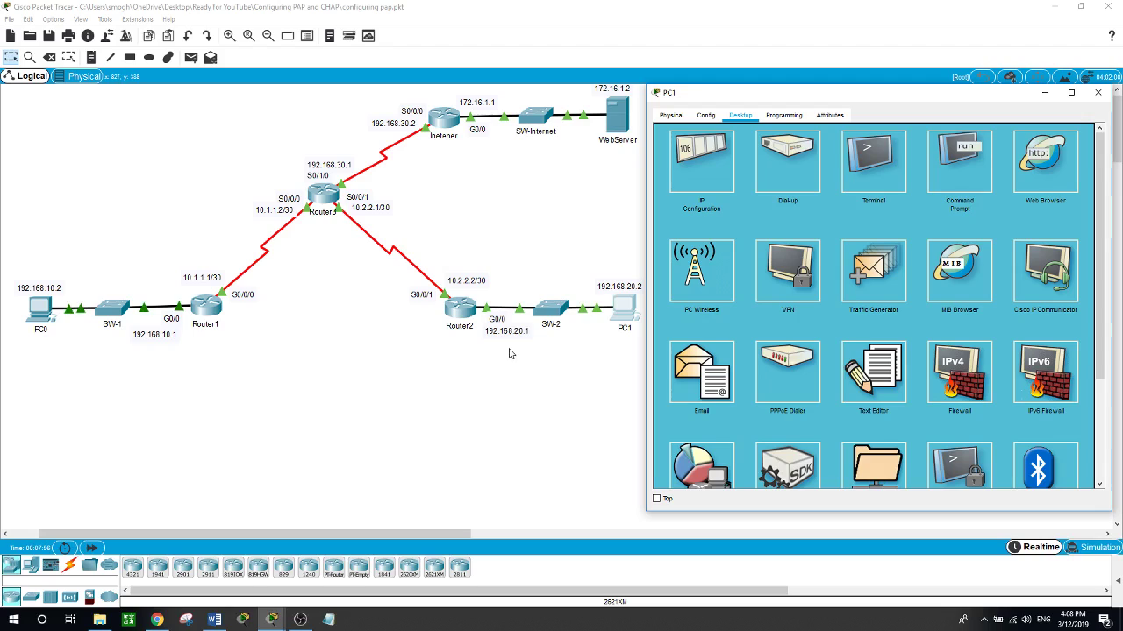
left_click(960, 153)
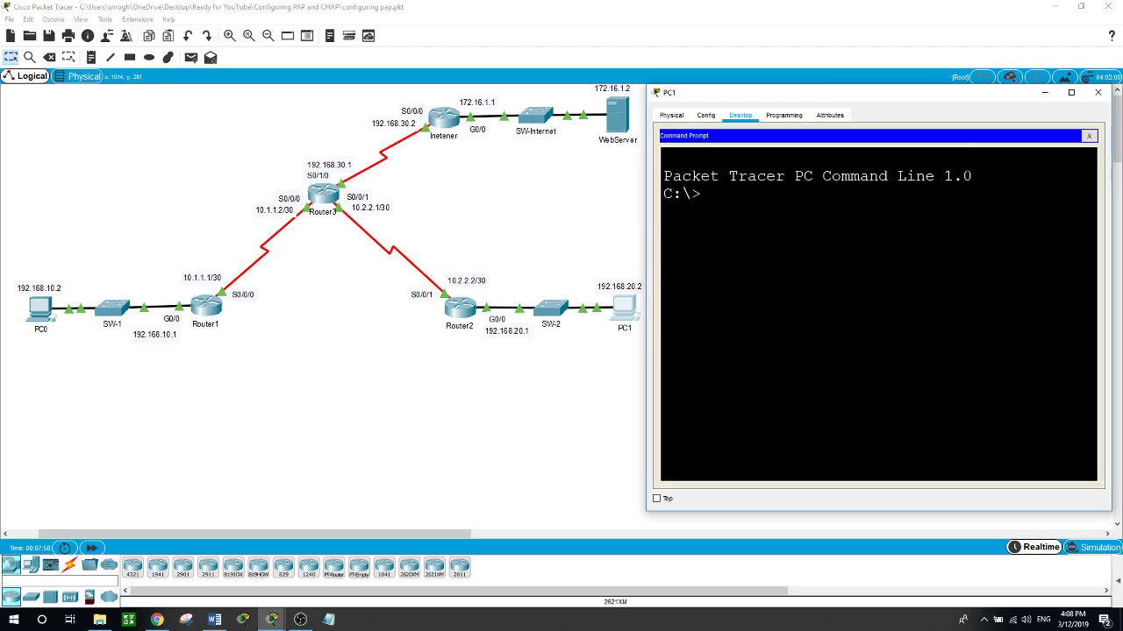
left_click(1090, 136)
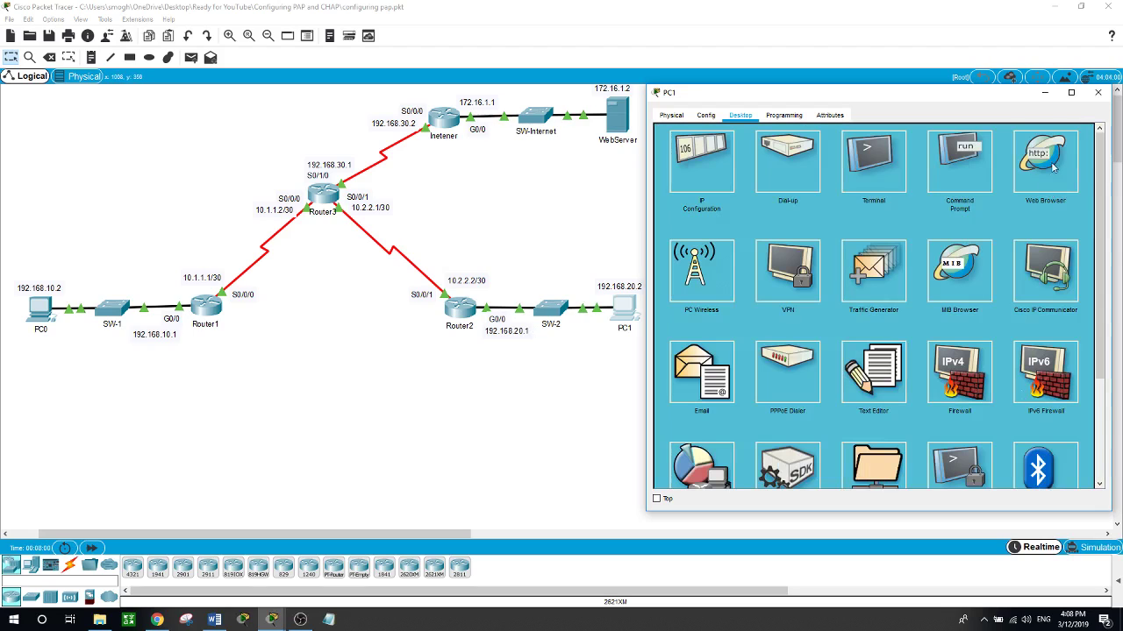
- Browse from PC1 to 172.16.1.2, follow the Image page link to the Cisco logo, then return to the topology
left_click(1045, 162)
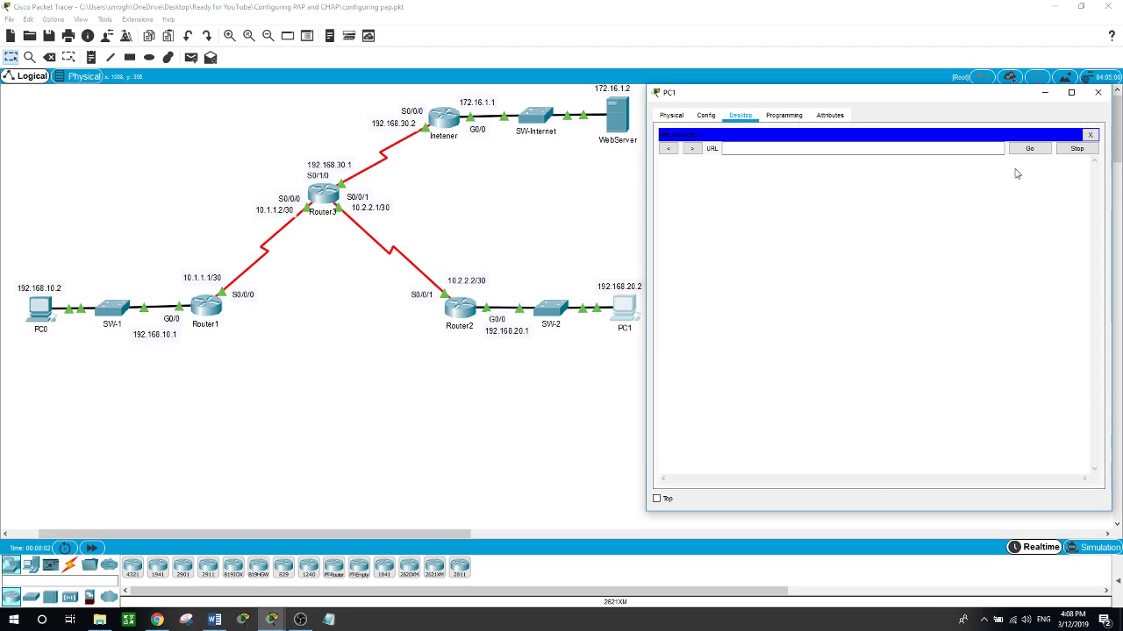
left_click(848, 150)
type("172.16")
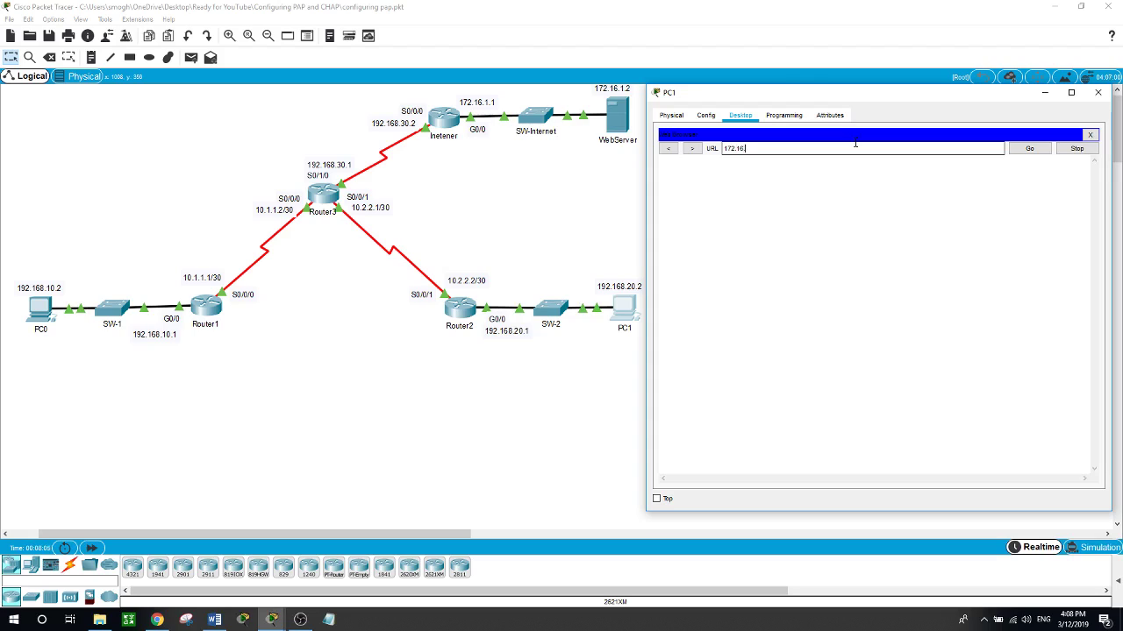
type(".1.2")
key("Return")
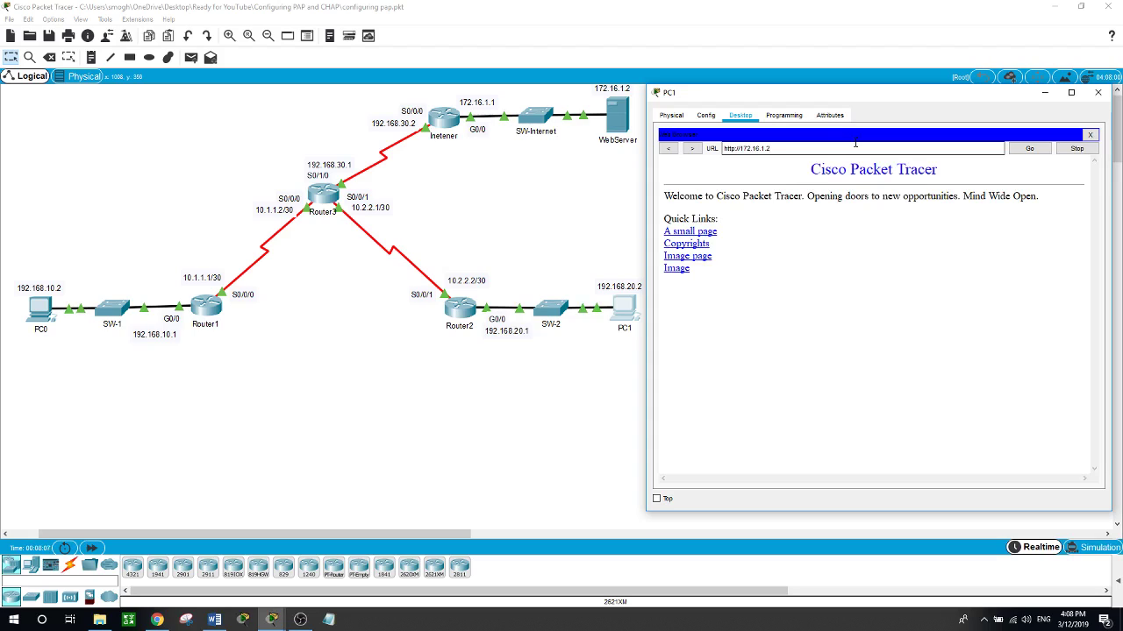
left_click(690, 255)
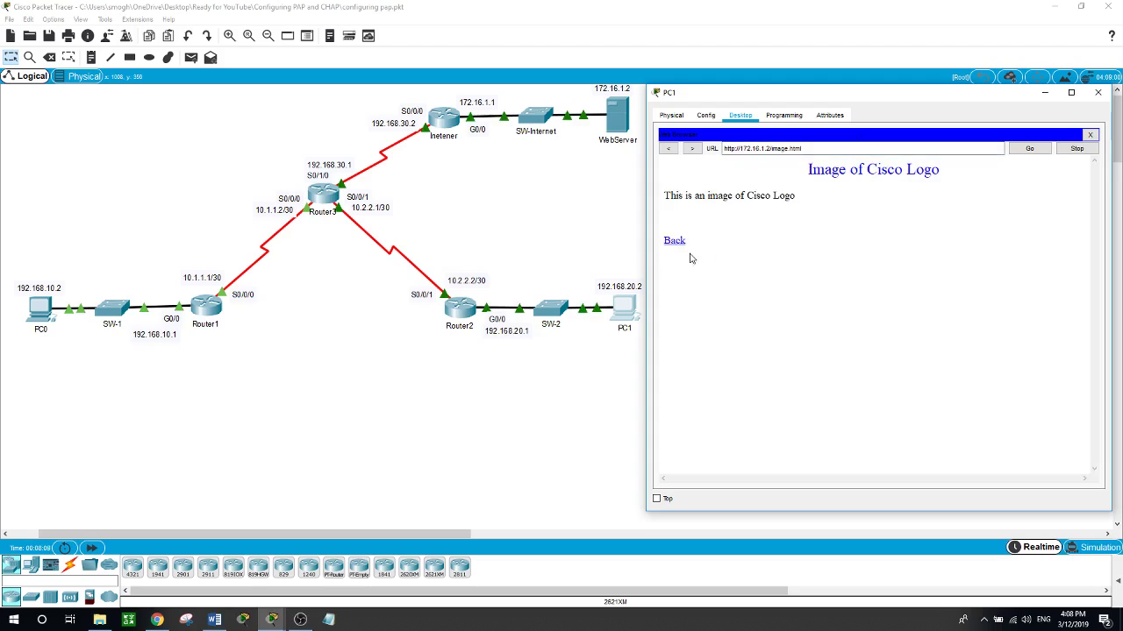
left_click(478, 425)
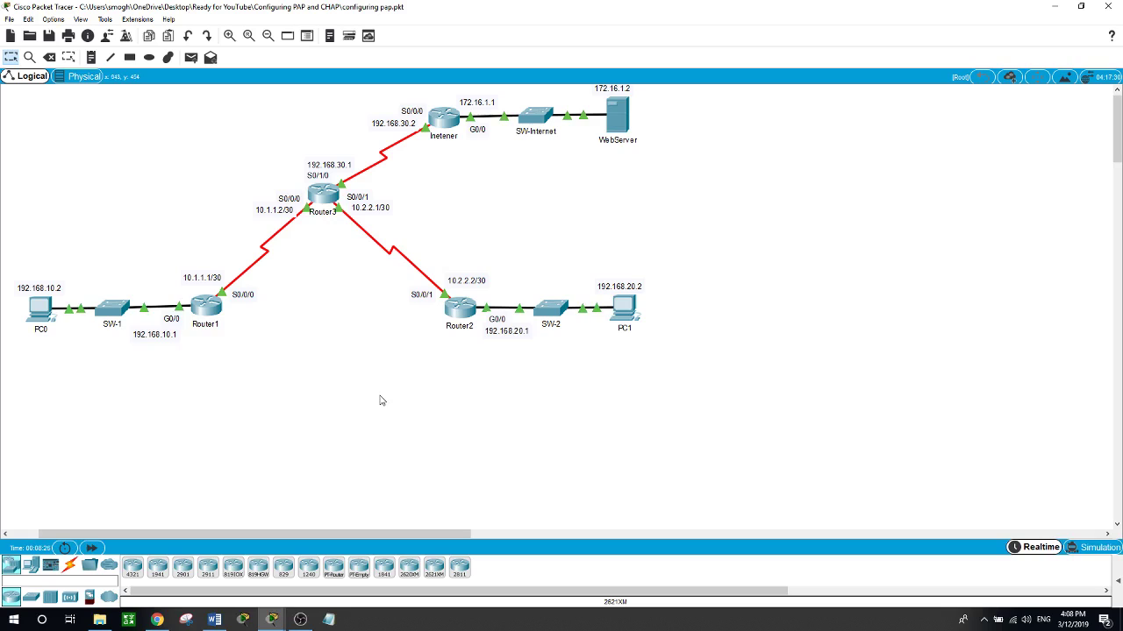
- Open Router1's CLI, showing its EIGRP 1 networks and default route via 10.1.1.2
left_click(212, 312)
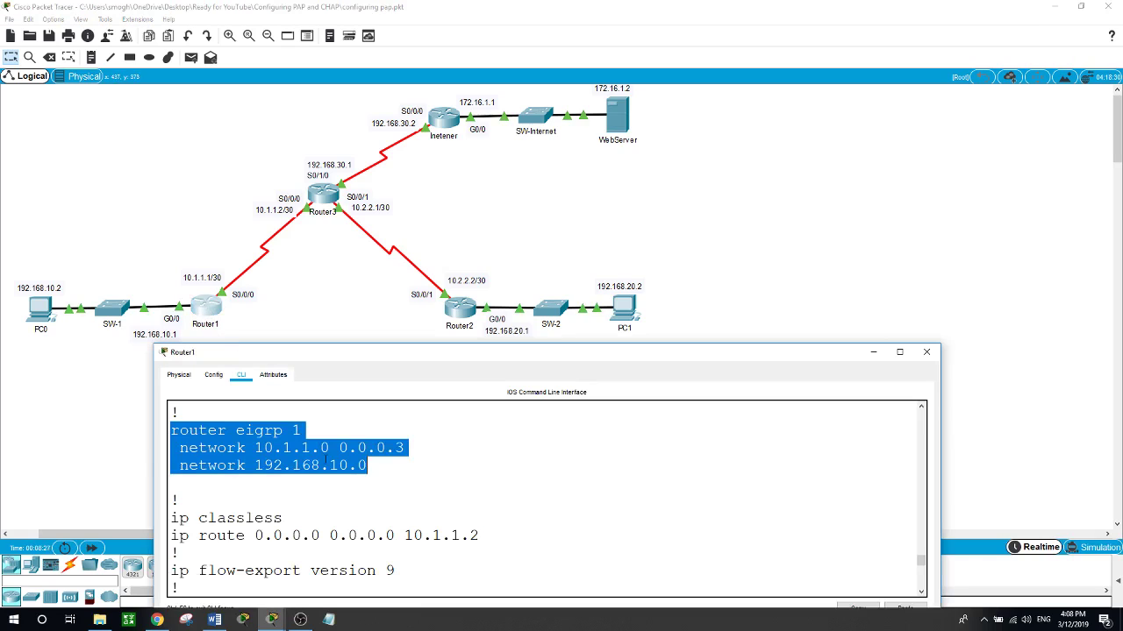
- Set encapsulation ppp on Router1's Serial0/0/0 and leave configuration mode
left_click(537, 542)
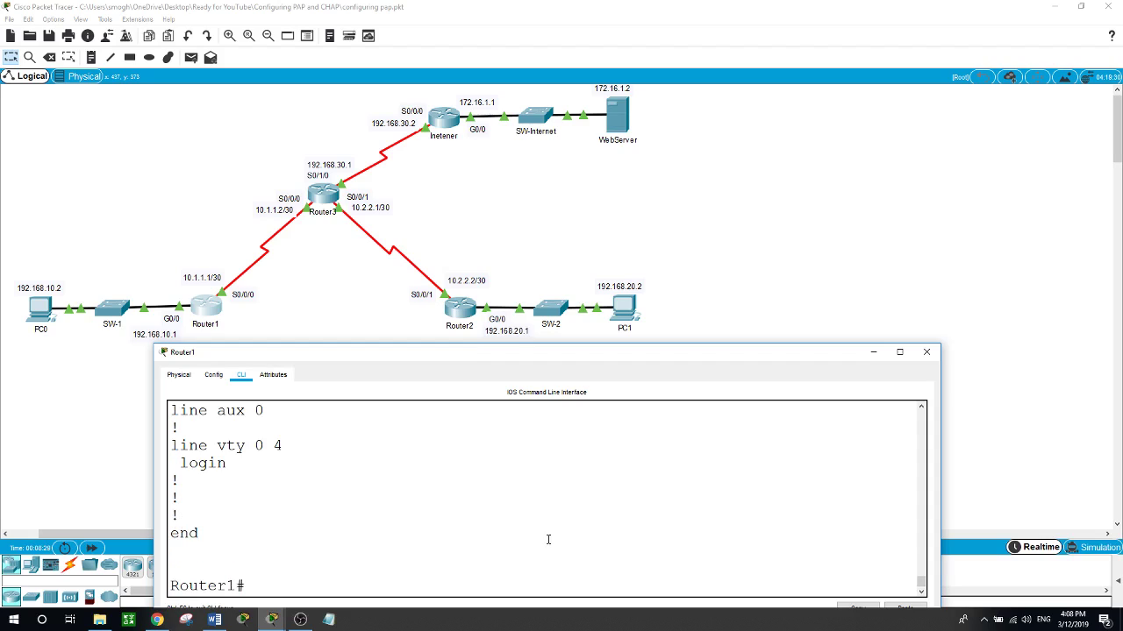
type("conf t")
key("Return")
type("int s0/0/0")
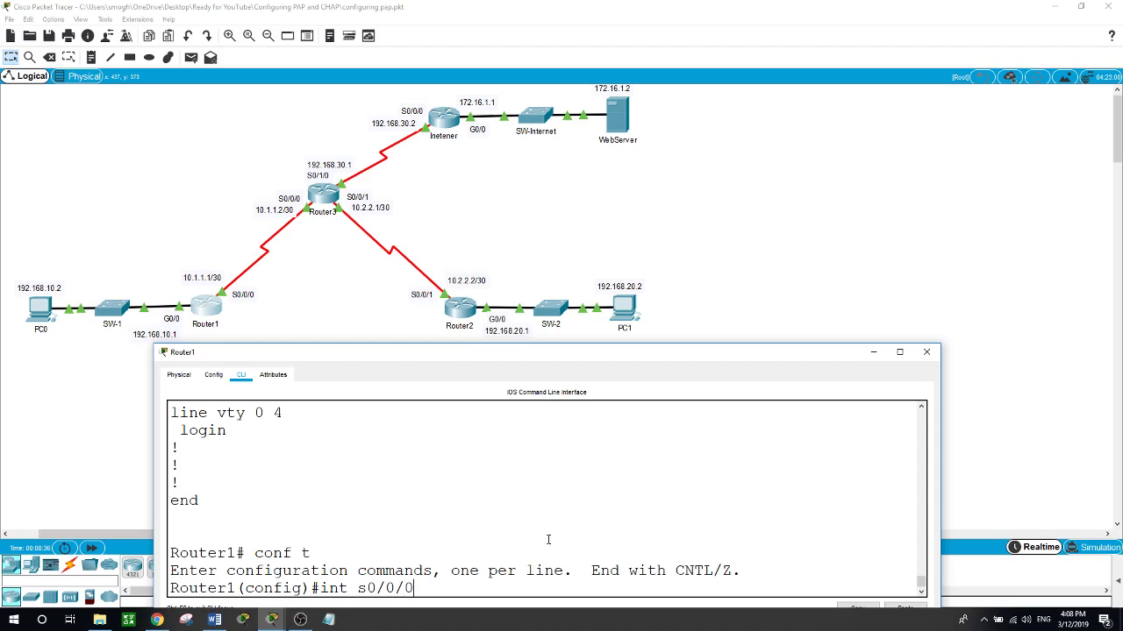
key("Return")
type("enc")
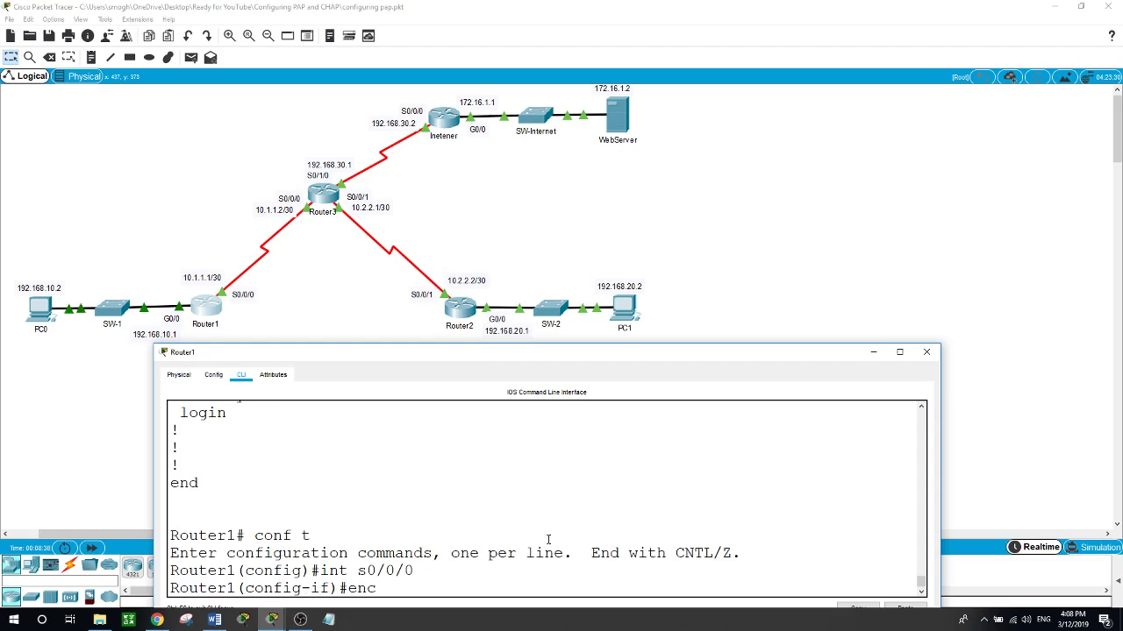
key("Tab")
type("ppp")
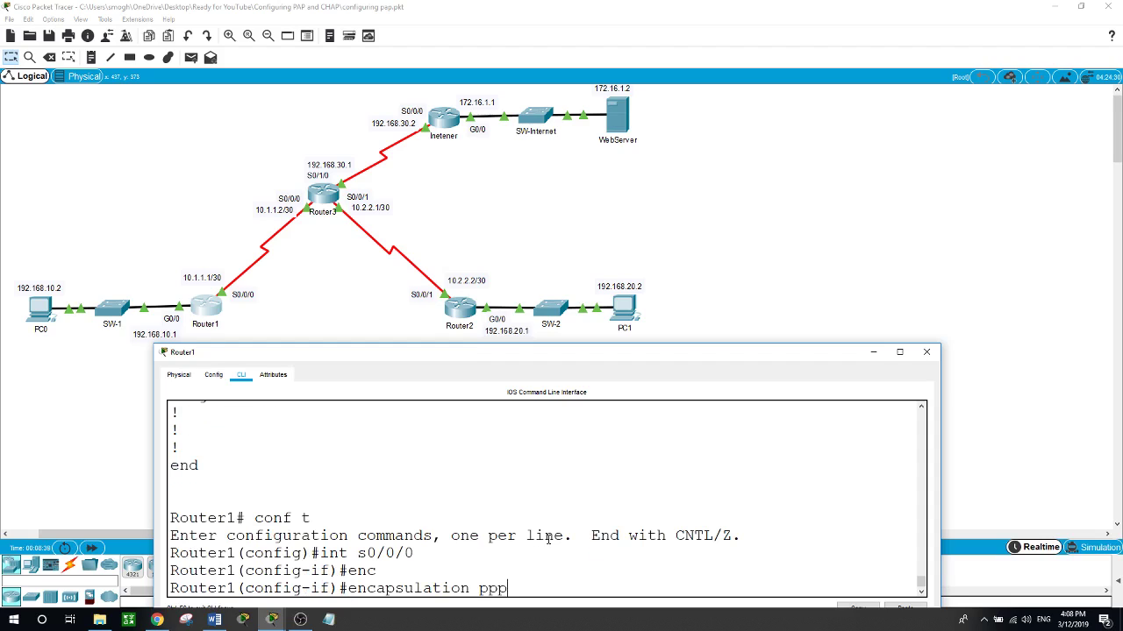
key("Return")
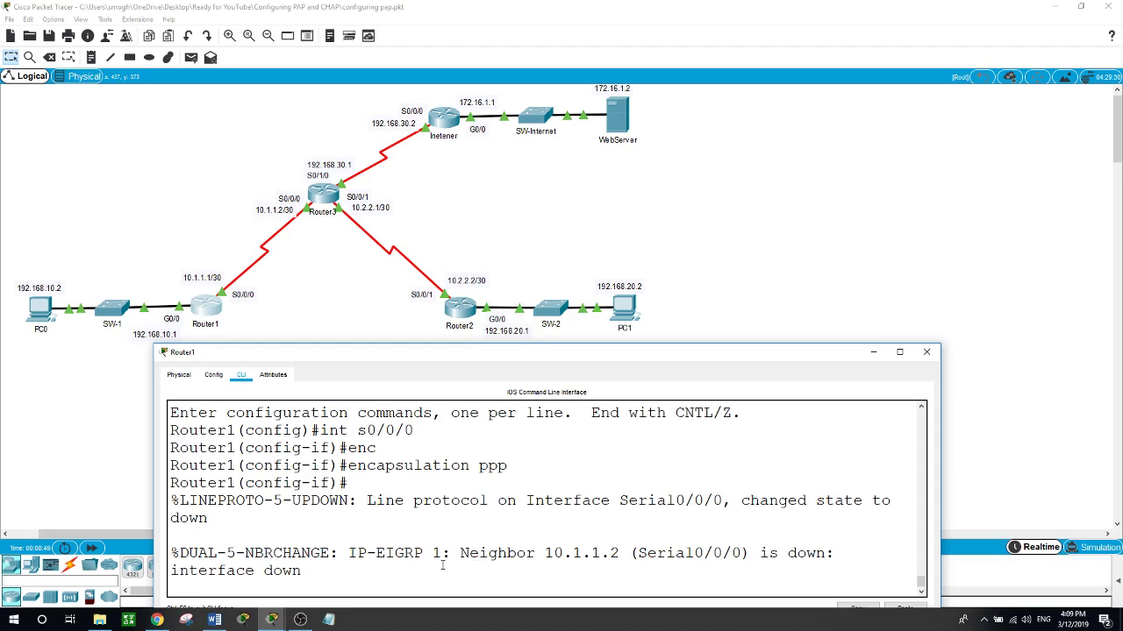
key("Return")
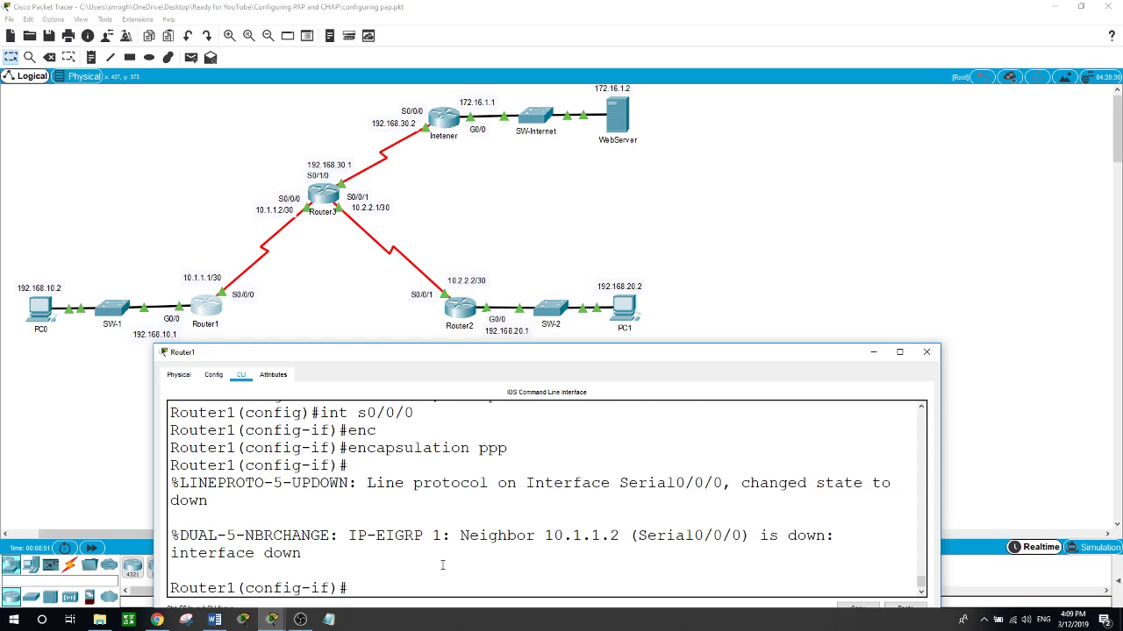
type("end")
key("Return")
- Verify with show int s0/0/0 that Serial0/0/0 reports Encapsulation PPP, then open Router3
type("show int ")
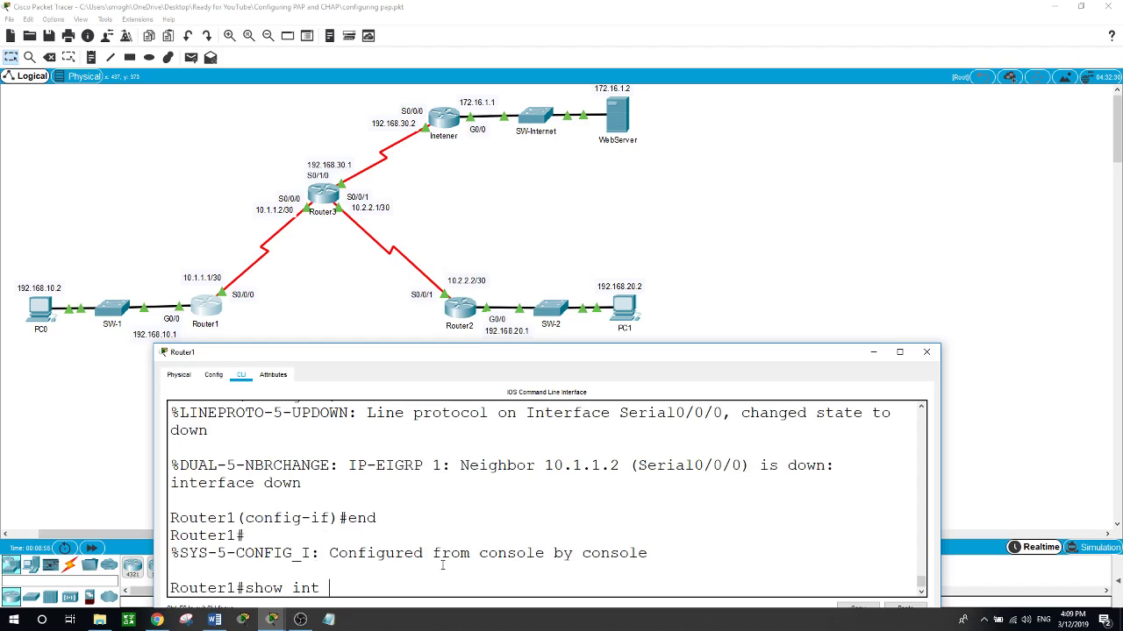
type("s00")
type("/")
type("0/")
key("Return")
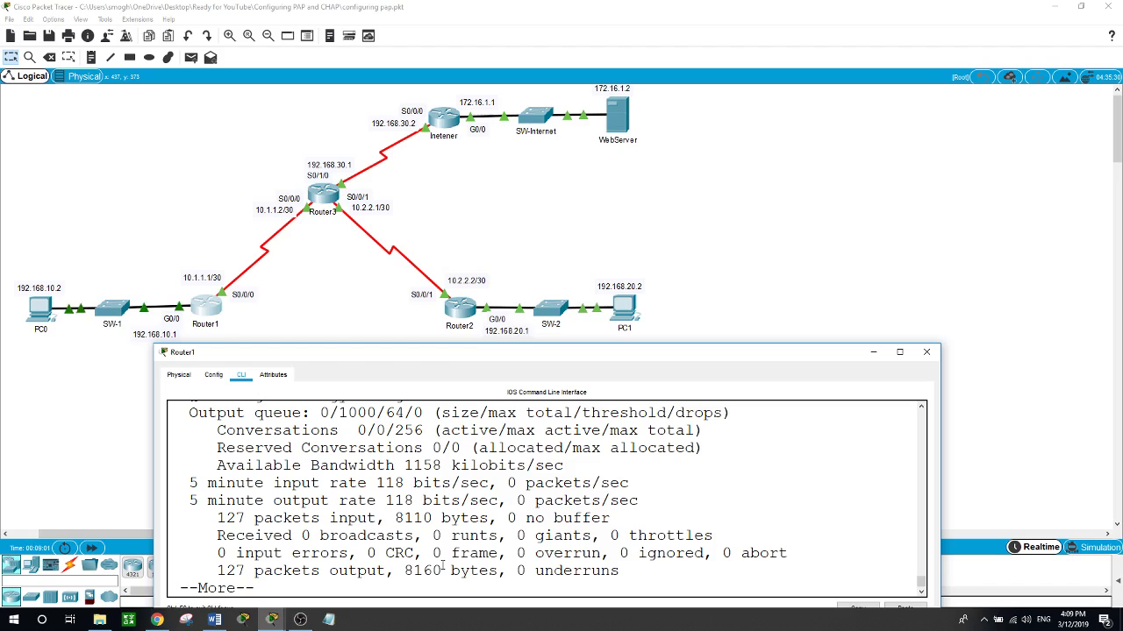
key("space")
scroll(449, 544, "up", 8)
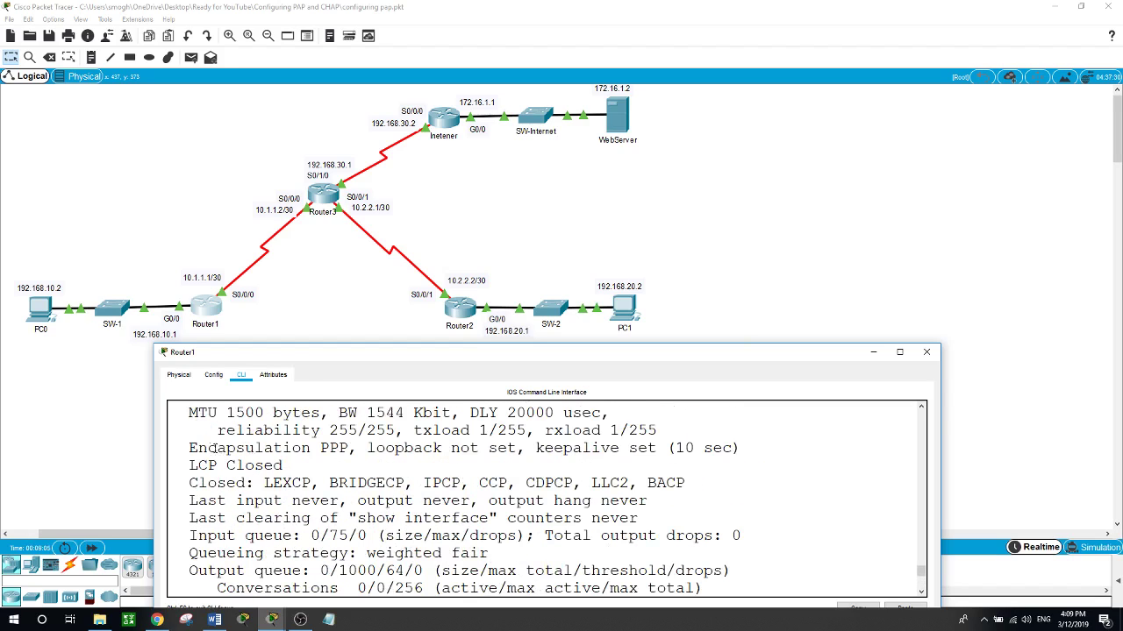
left_click_drag(188, 448, 351, 449)
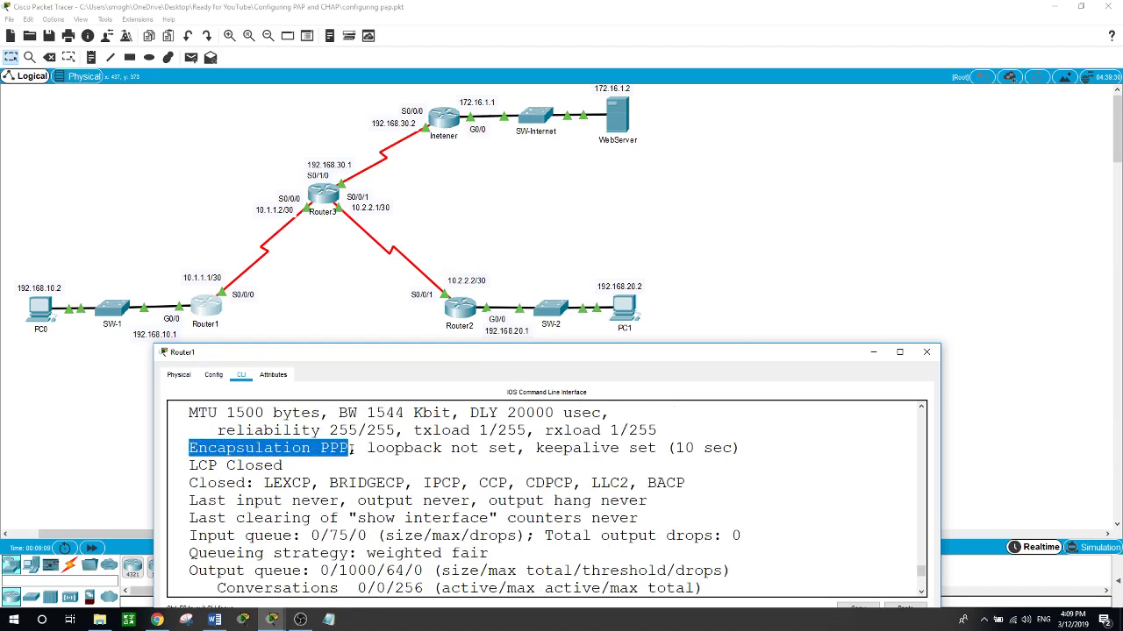
left_click(325, 196)
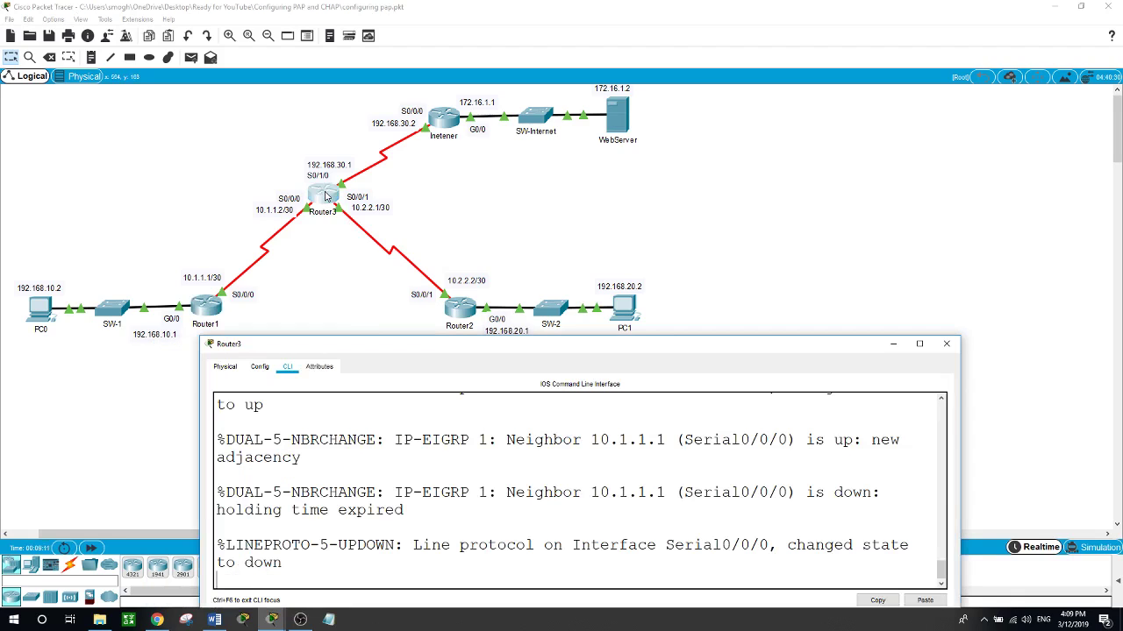
- Get a fresh Router3 prompt and enter privileged mode
key("Return")
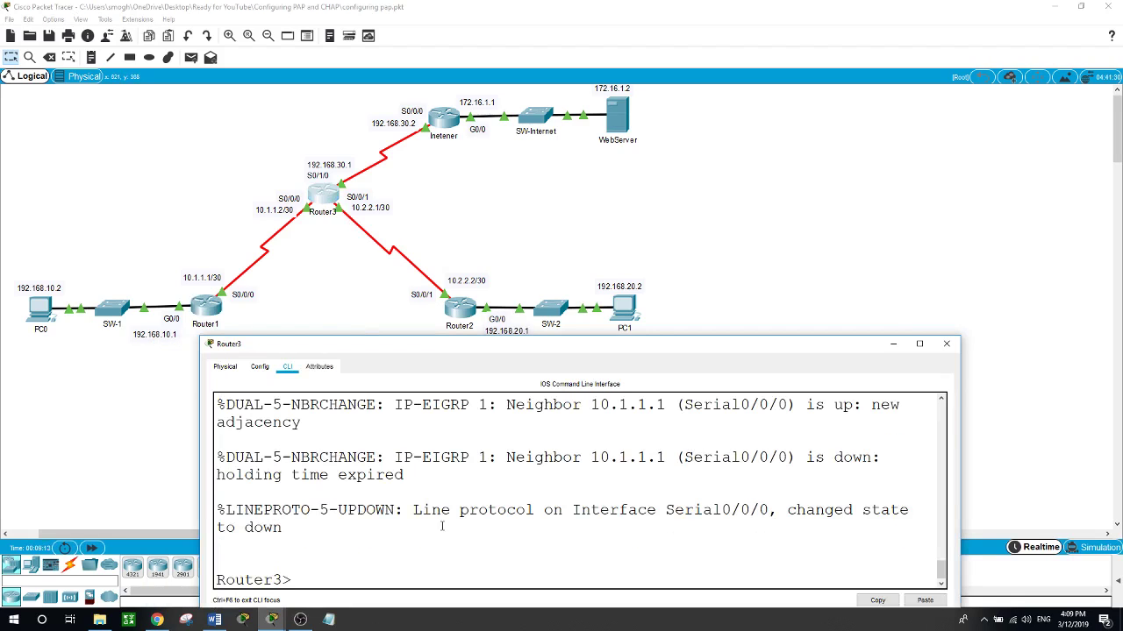
type("end")
key("BackSpace")
key("Return")
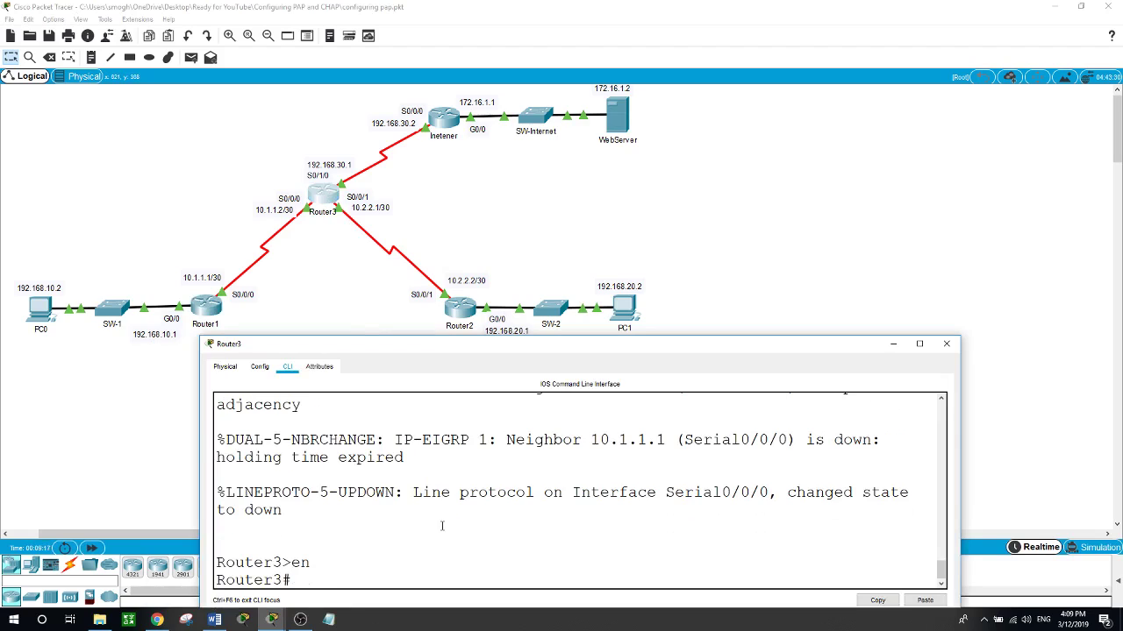
- Confirm Router3's Serial0/0/0 shows Encapsulation HDLC, then return to the topology
type("show int s0/0/0")
key("Return")
key("space")
scroll(442, 526, "up", 1)
scroll(439, 527, "up", 3)
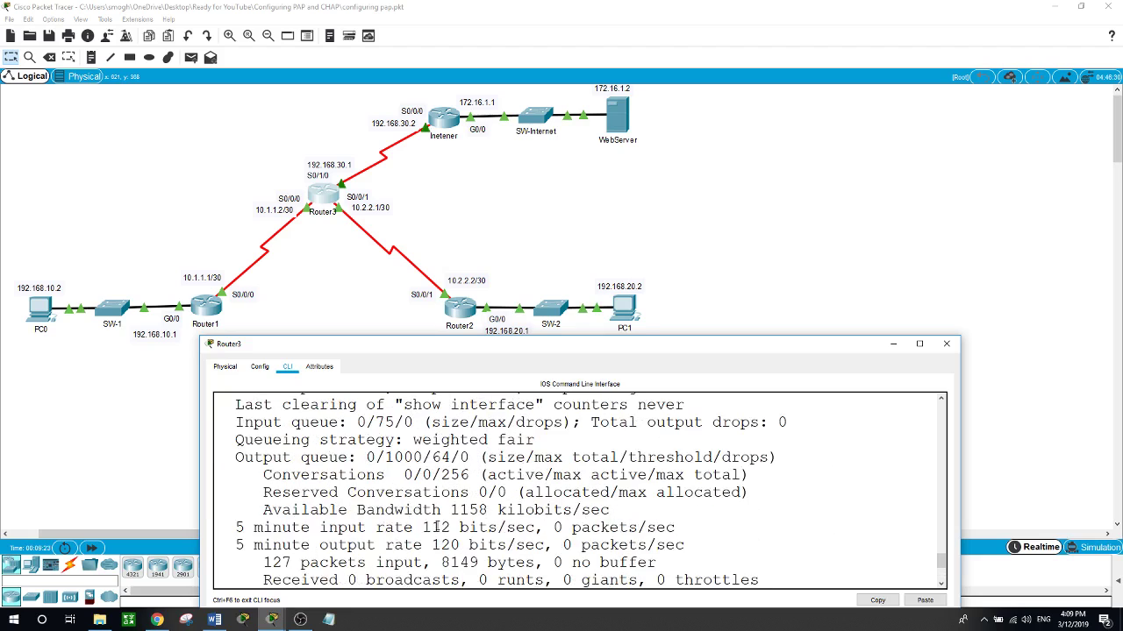
scroll(436, 527, "up", 3)
scroll(436, 527, "up", 1)
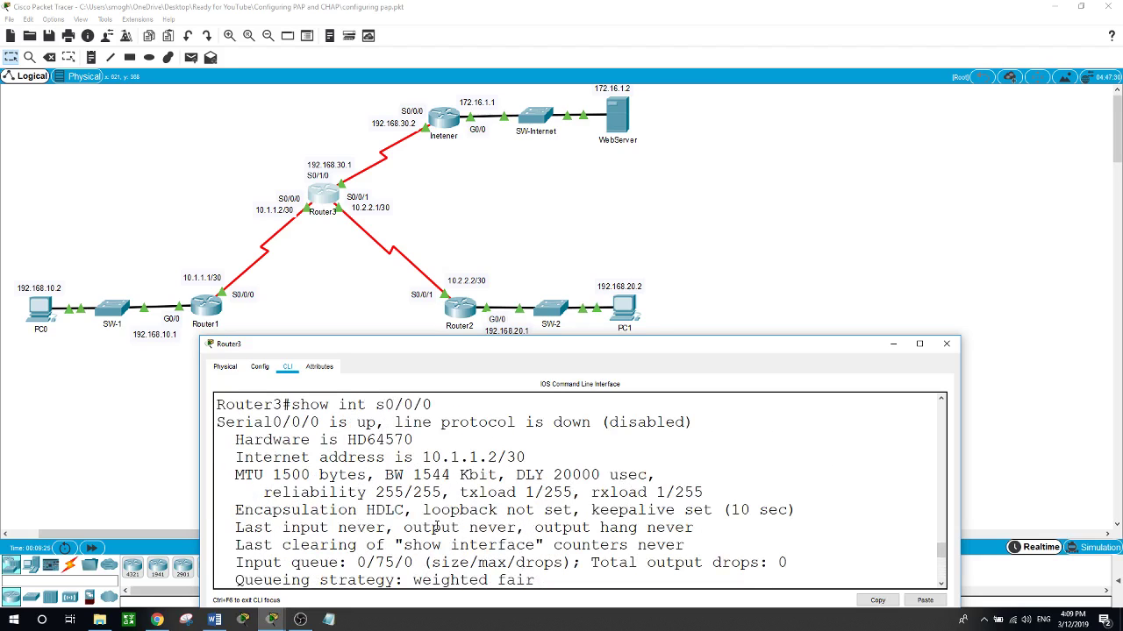
scroll(337, 492, "up", 1)
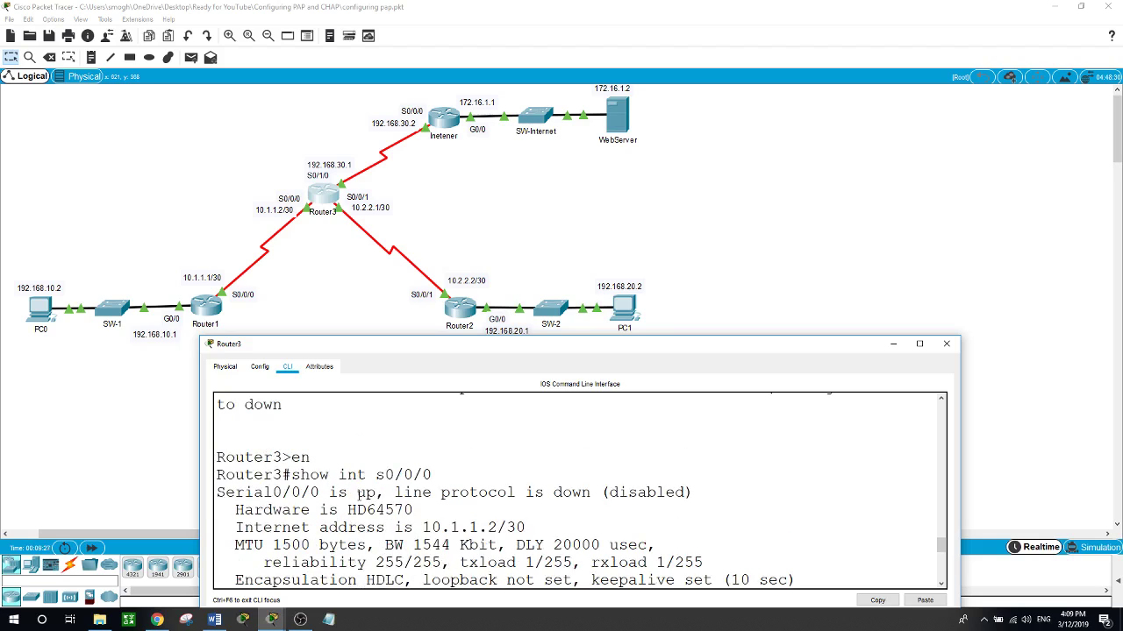
scroll(338, 492, "down", 2)
left_click_drag(236, 474, 406, 475)
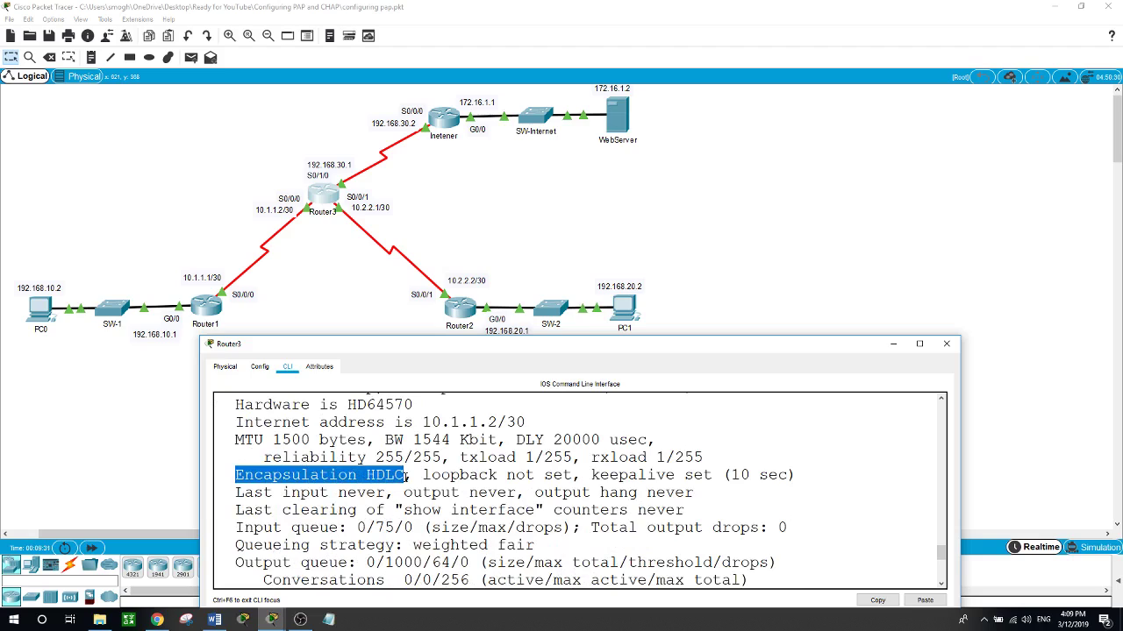
left_click(349, 306)
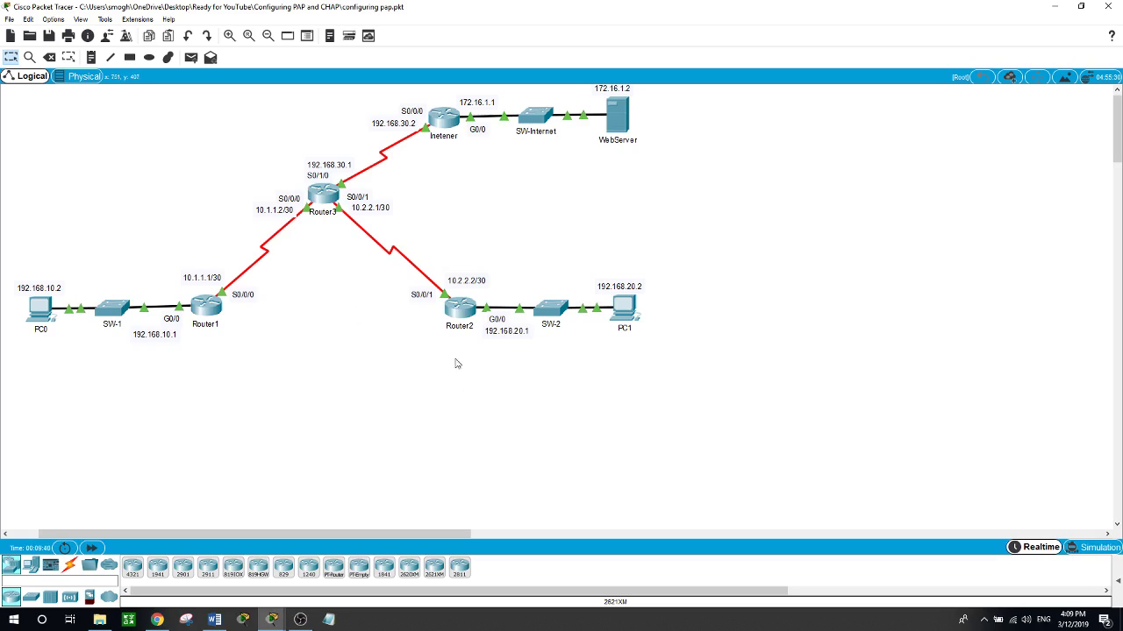
- Apply encapsulation ppp to Router2's Serial0/0/1 and return to the topology view
left_click(456, 315)
scroll(526, 481, "down", 5)
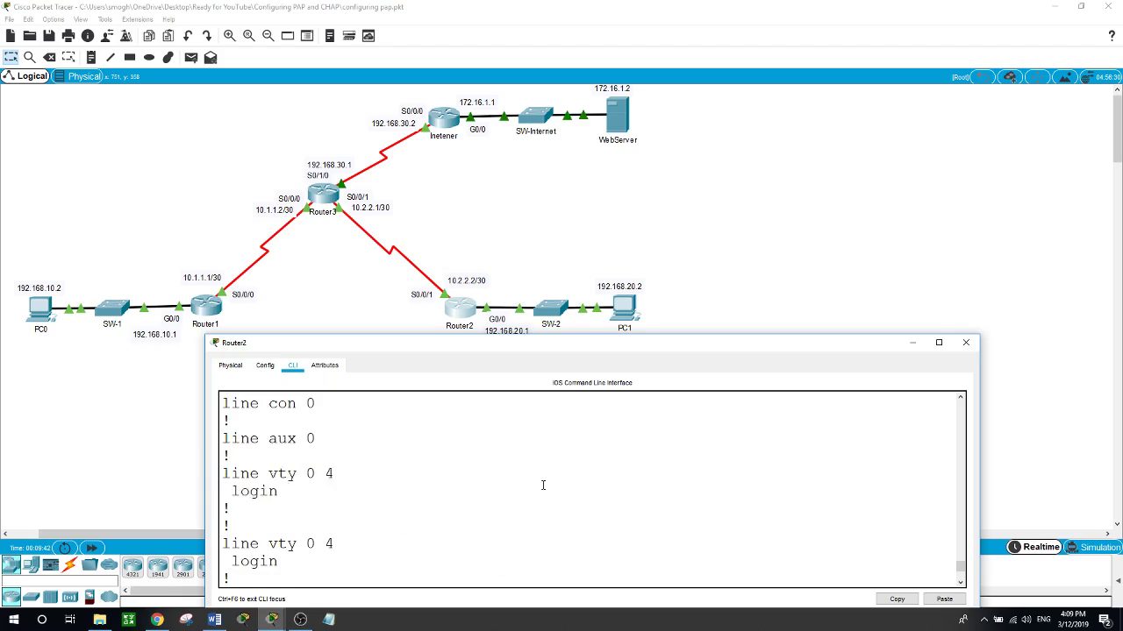
type("conf t")
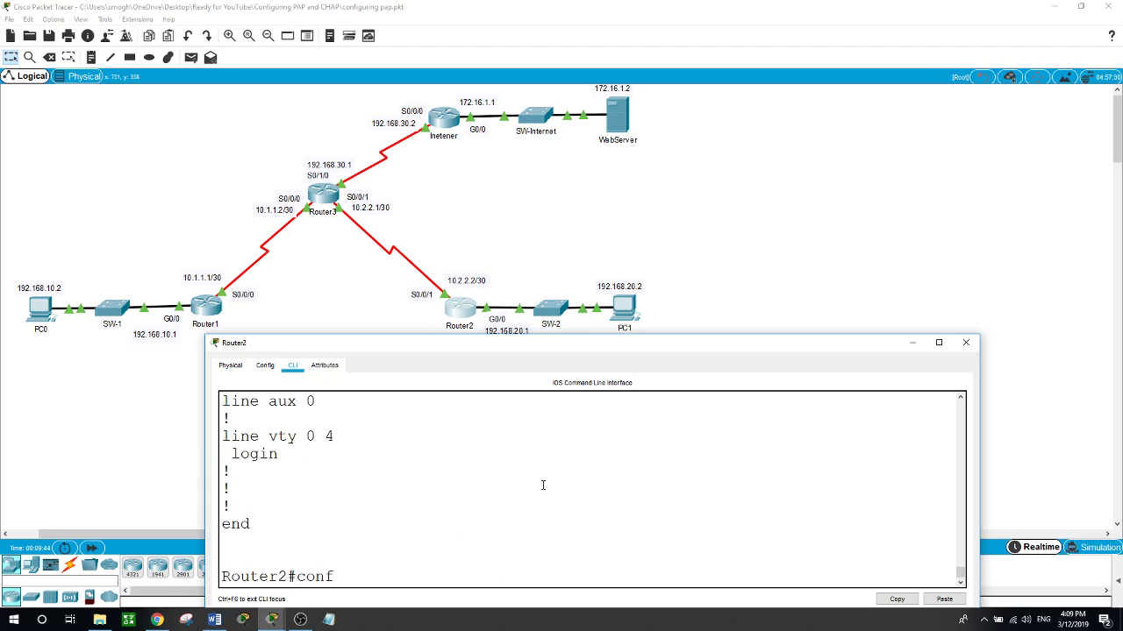
key("Return")
type("int")
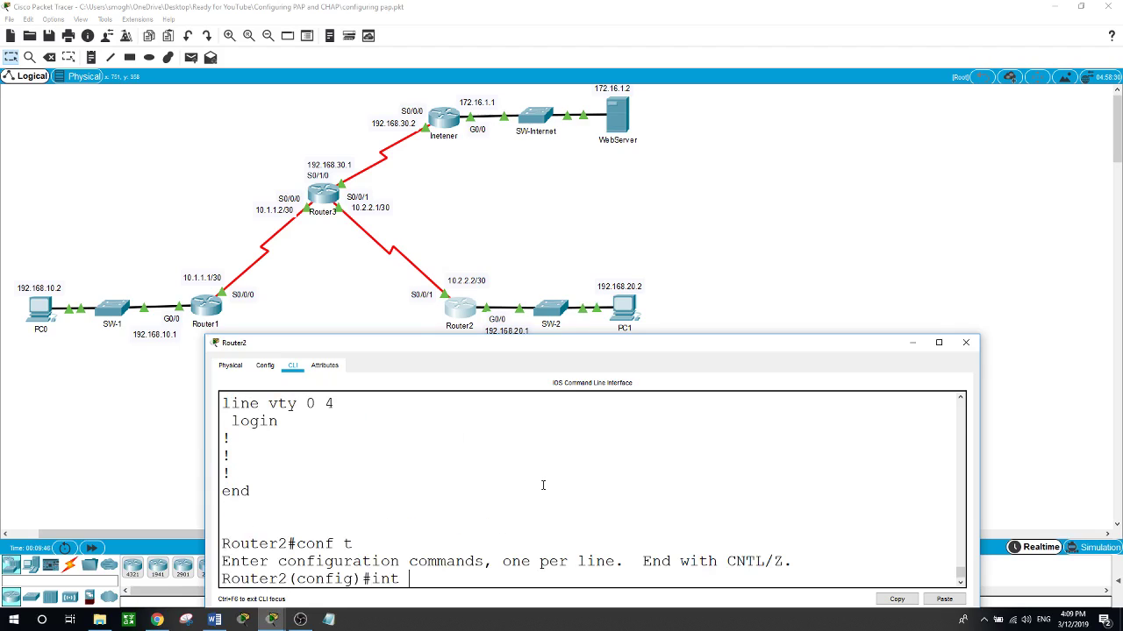
type(" s0/0/1")
key("Return")
type("enc")
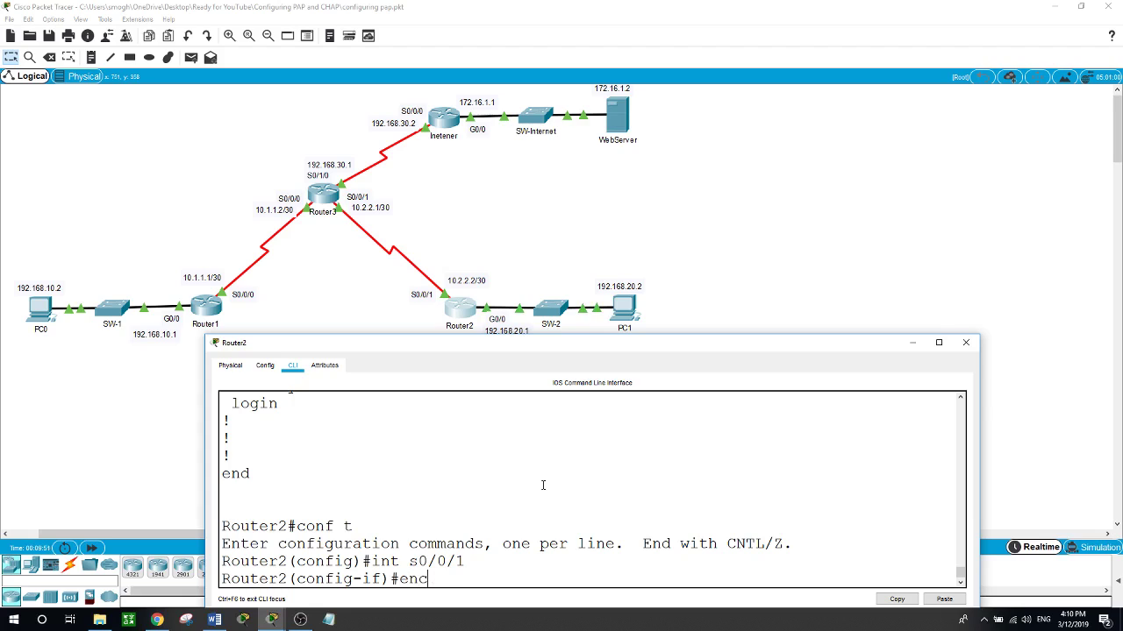
key("Tab")
type("ppp")
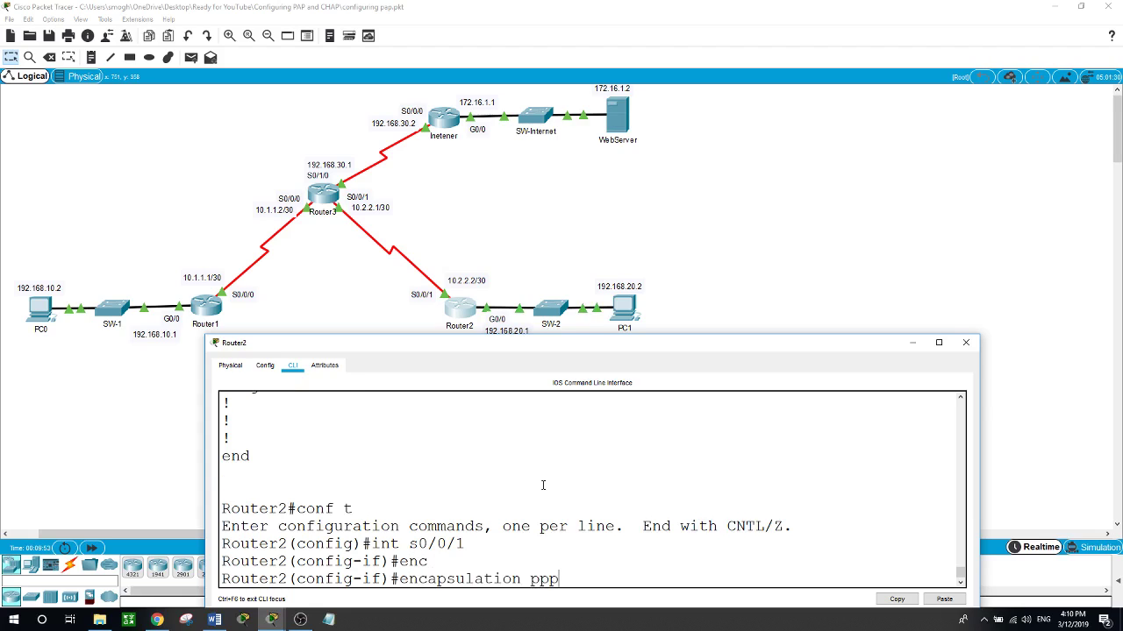
key("Return")
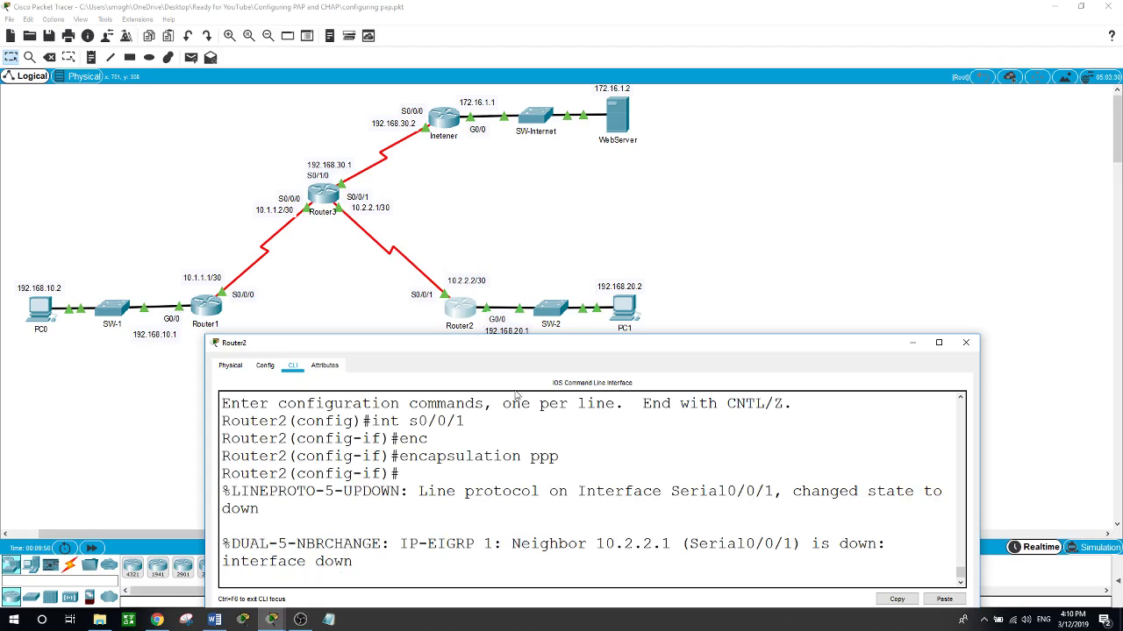
left_click(361, 304)
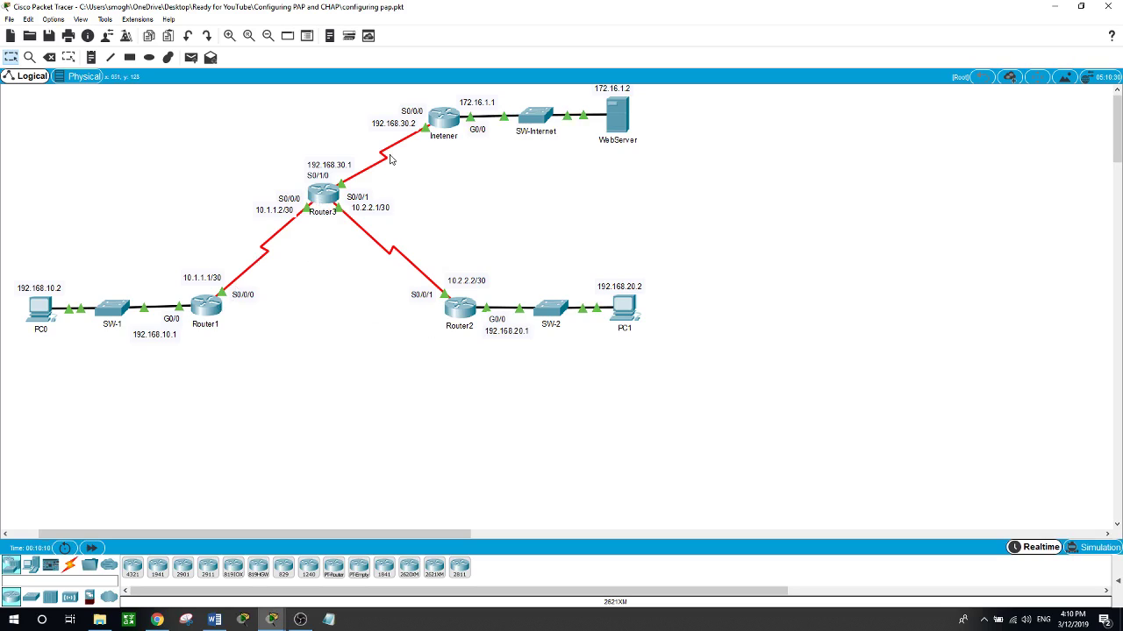
- On Router3, set Serial0/0/0 to PPP encapsulation
left_click(330, 196)
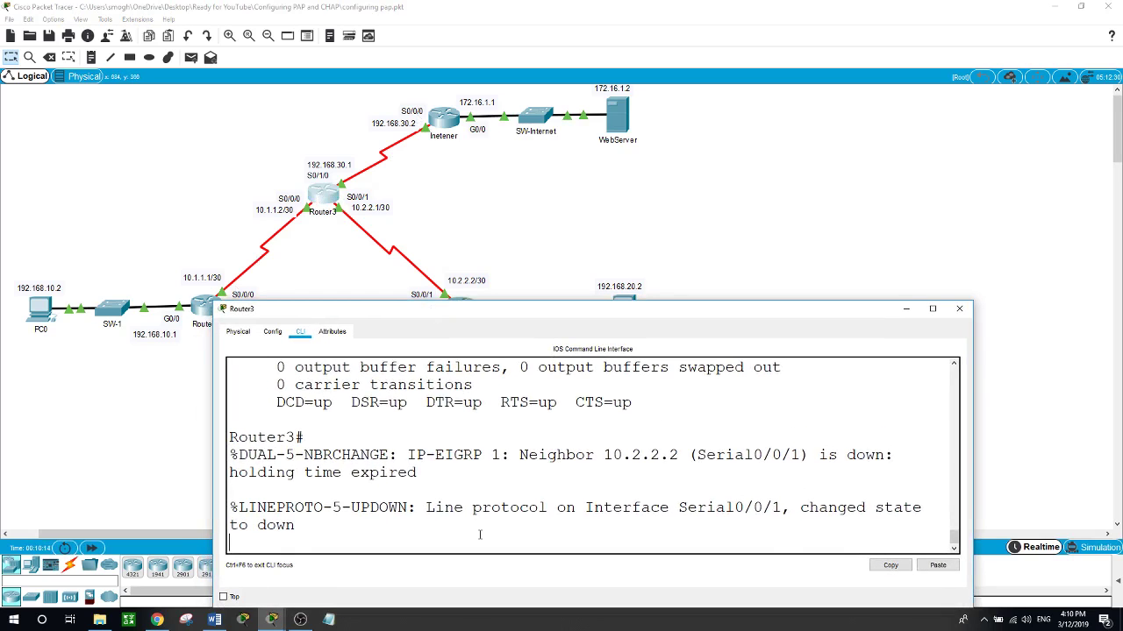
type("conft")
key("BackSpace")
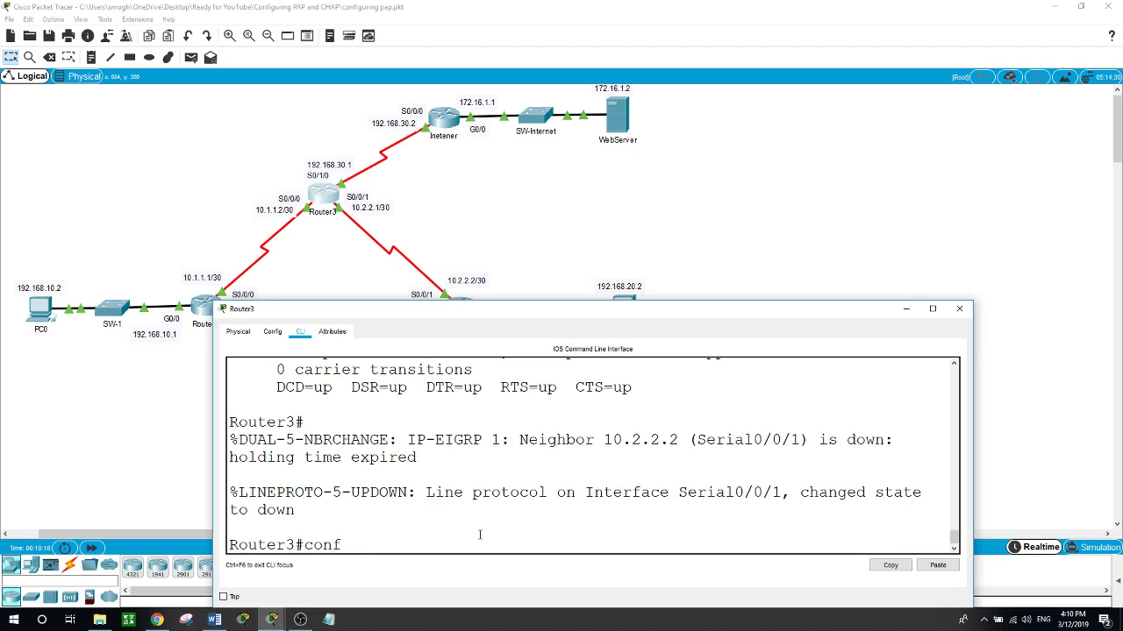
type("t")
key("Return")
type("int")
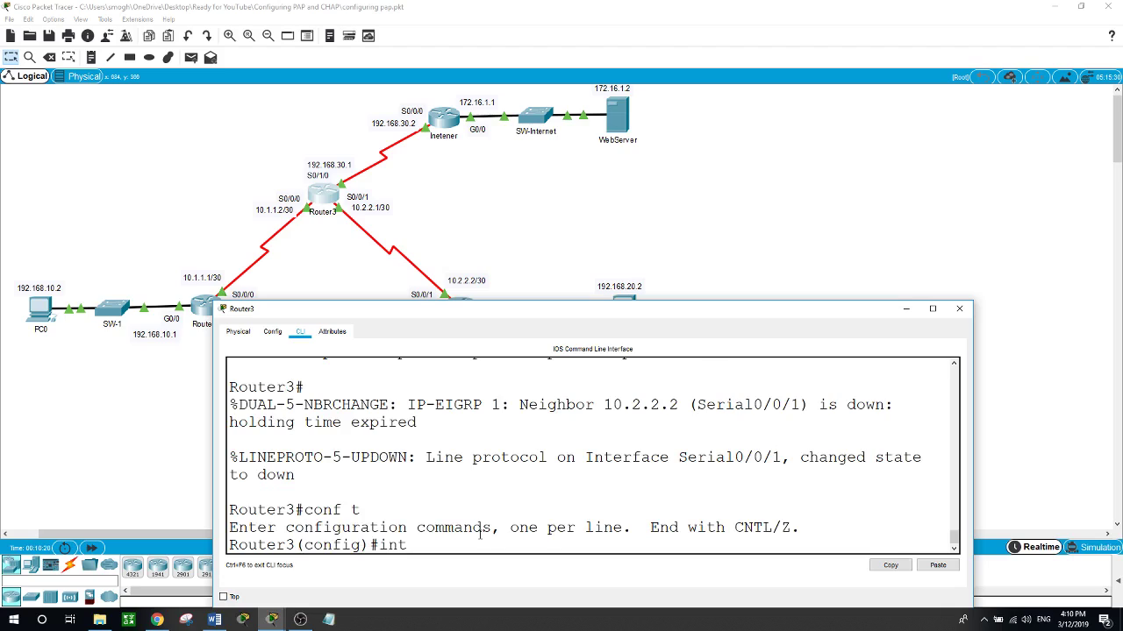
type(" s0/0/0")
key("Return")
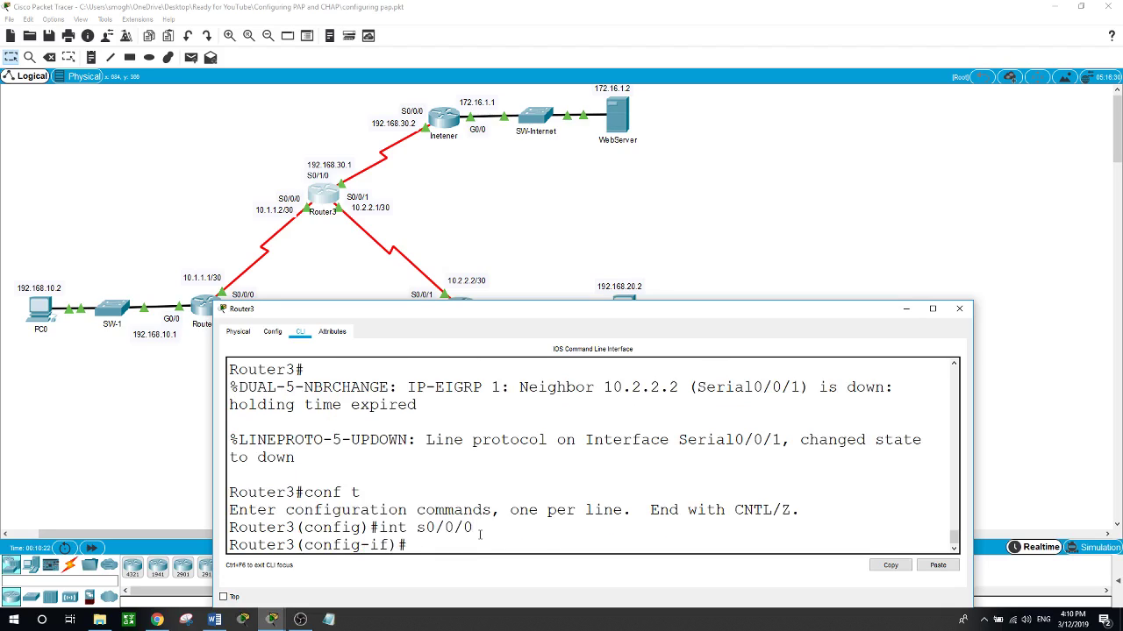
type("en")
key("Tab")
type("ppp")
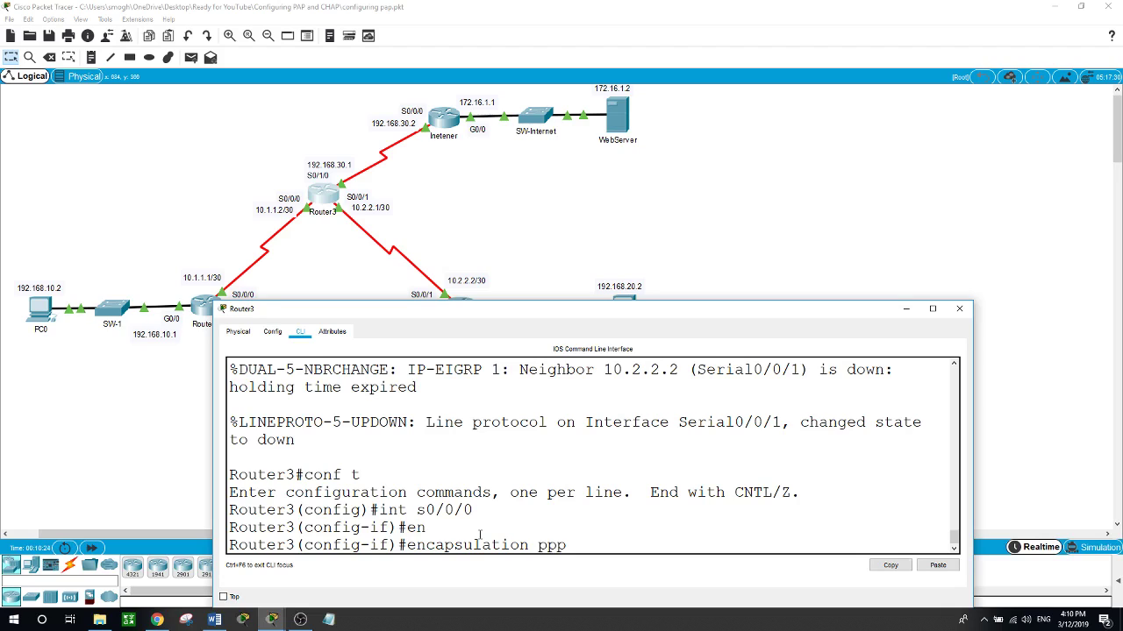
key("Return")
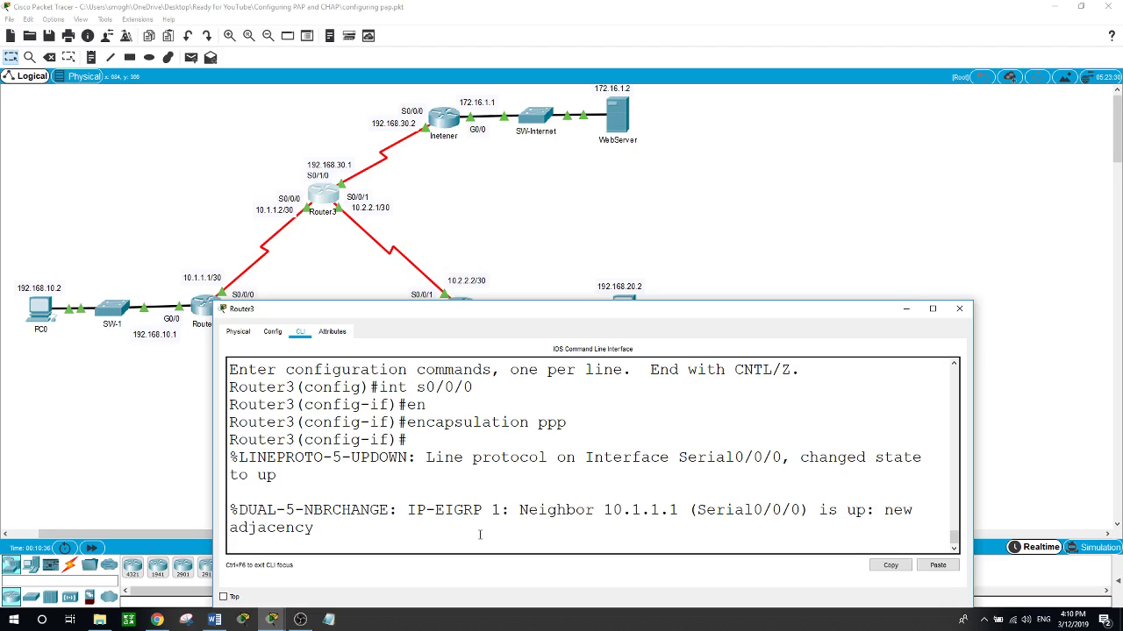
key("Return")
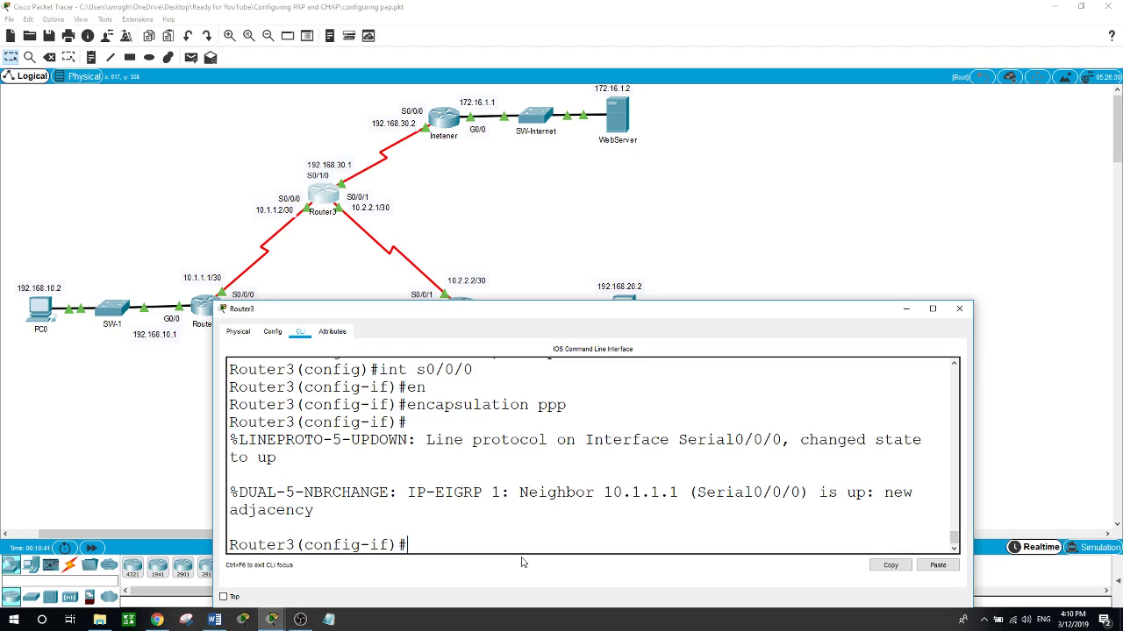
- Set Router3's Serial0/0/1 to PPP encapsulation
type("exit")
key("Return")
type("int s0/")
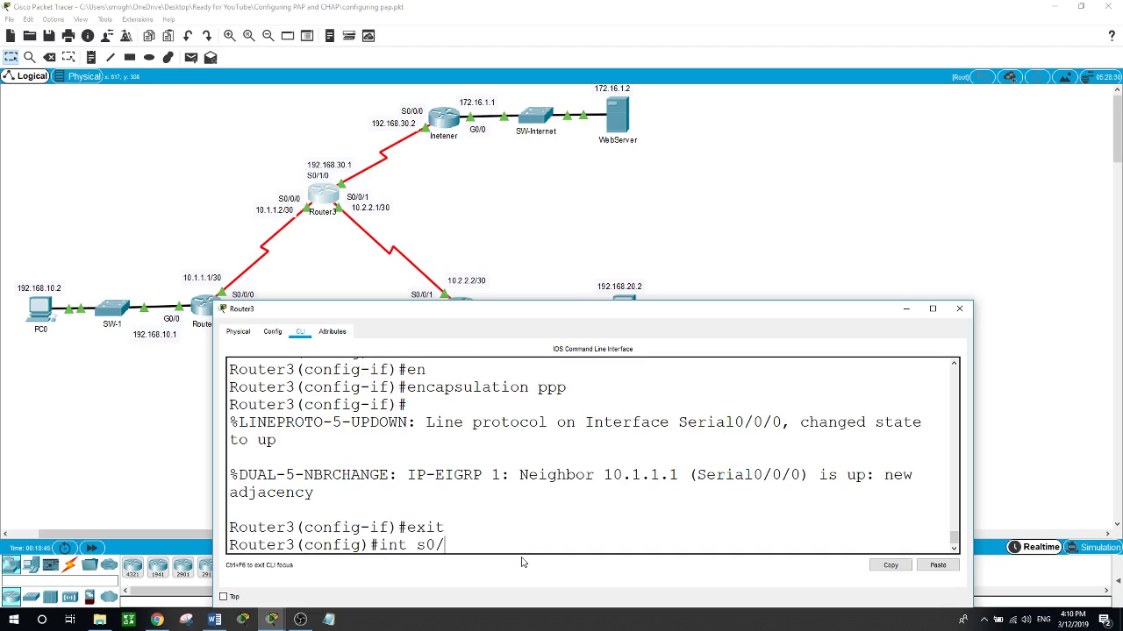
type("0/1")
key("Return")
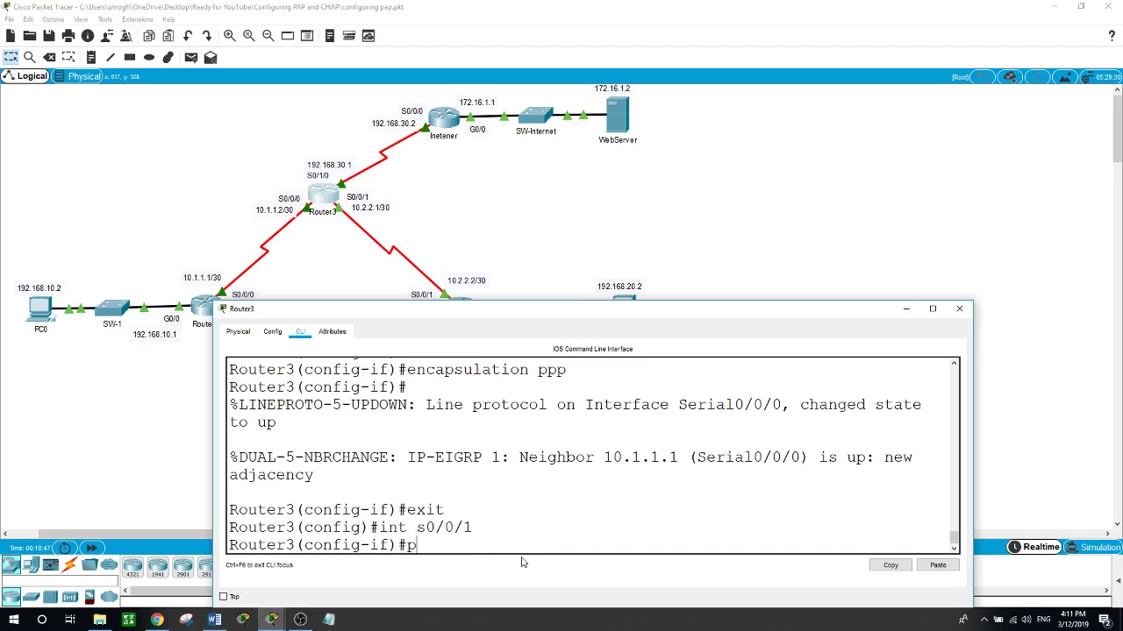
type("en")
key("Tab")
type("ppp")
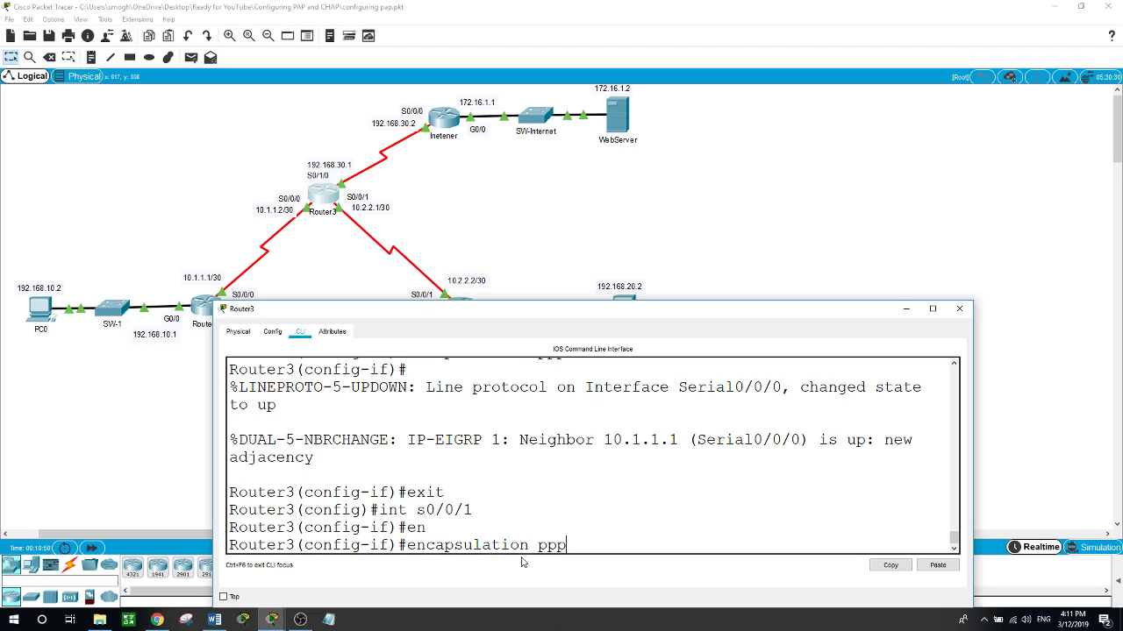
key("Return")
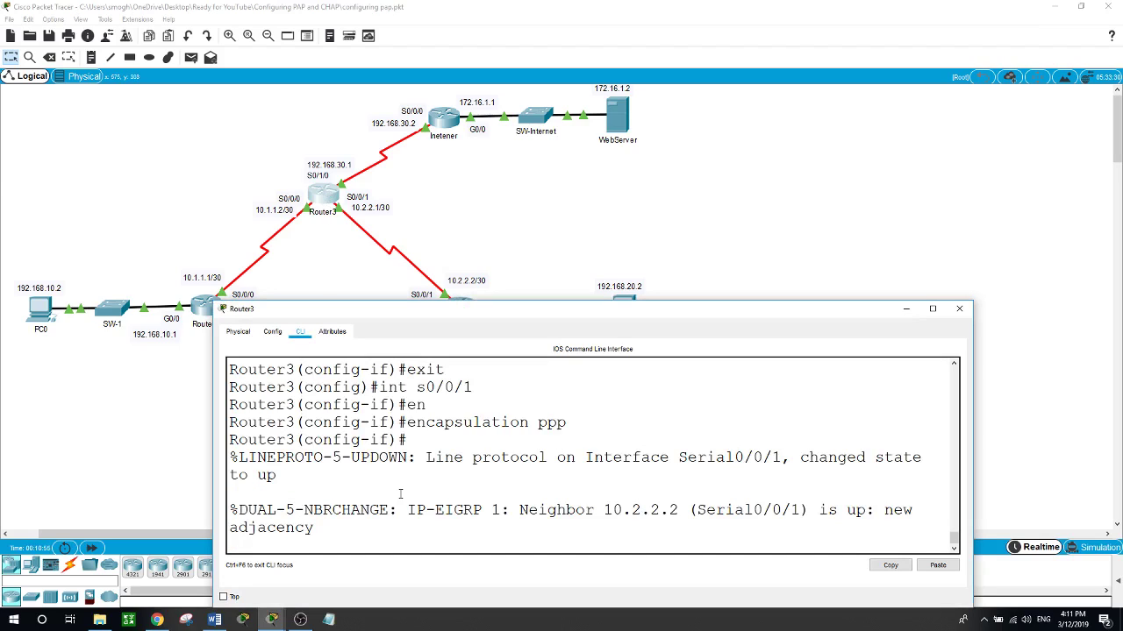
key("Return")
- Set Router3's Serial0/1/0 to PPP encapsulation
type("exit")
key("Return")
type("int s")
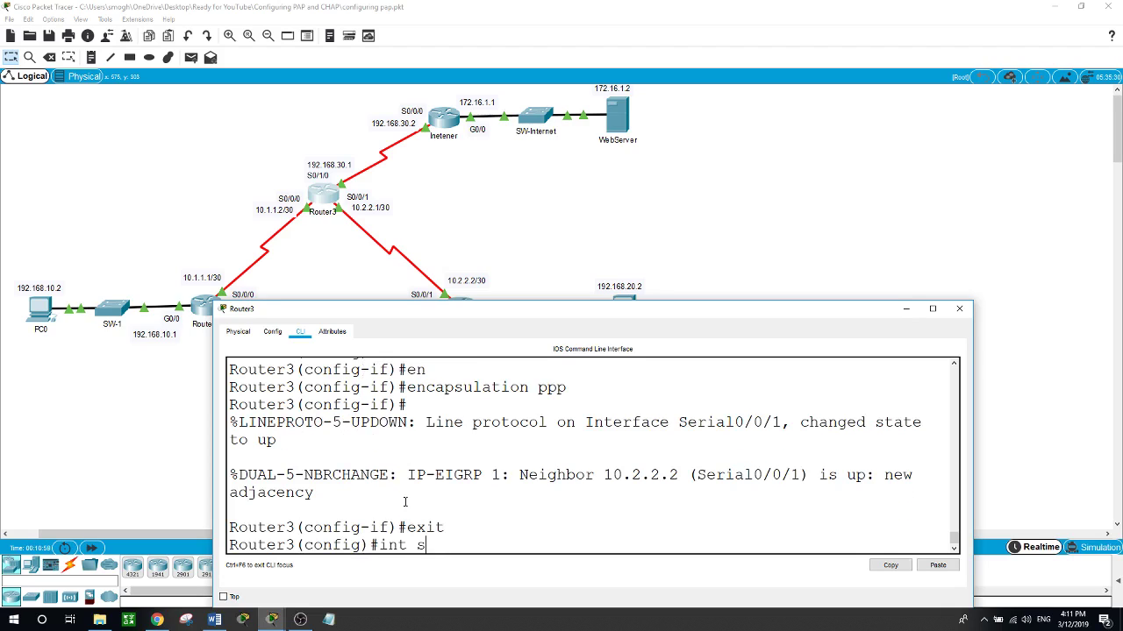
type("0/1/0")
key("Return")
type("en")
key("Tab")
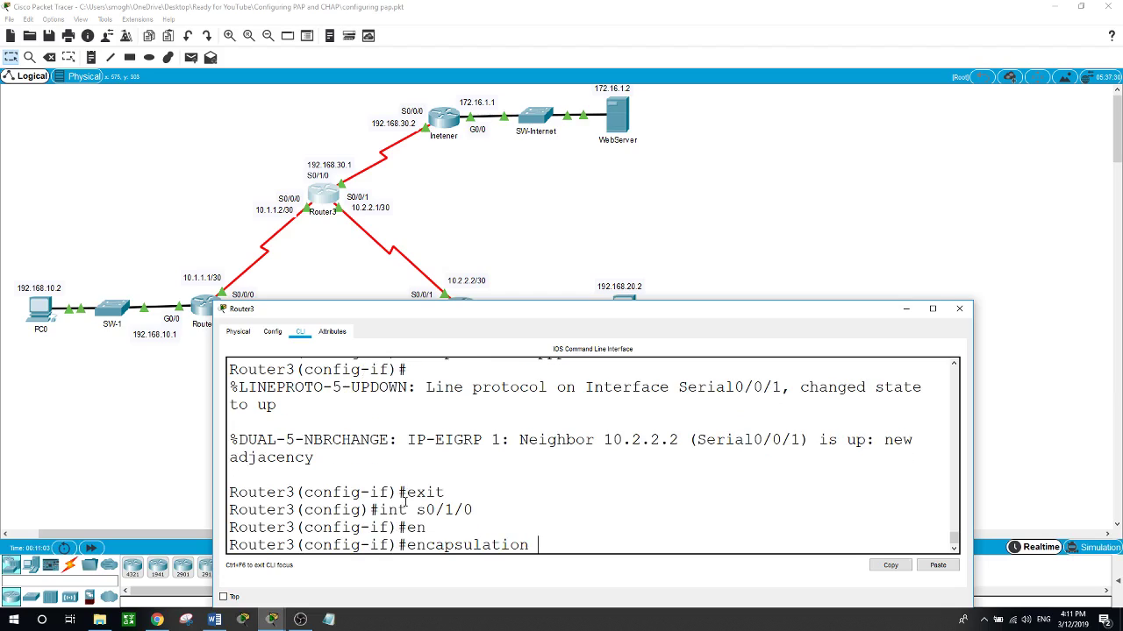
type("ppp")
key("Return")
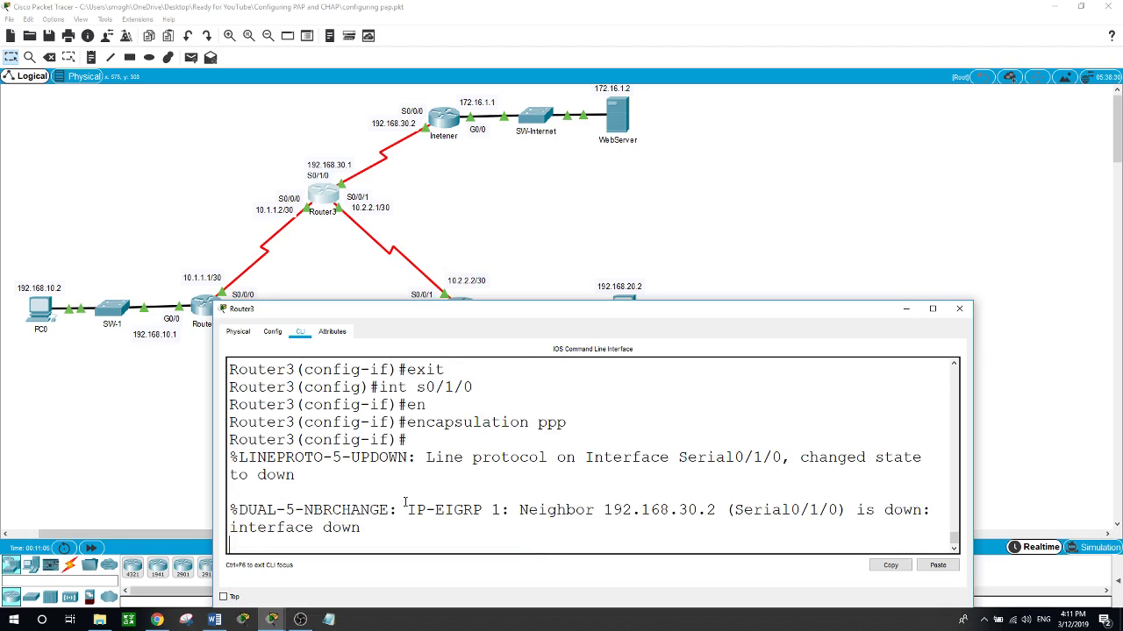
key("Return")
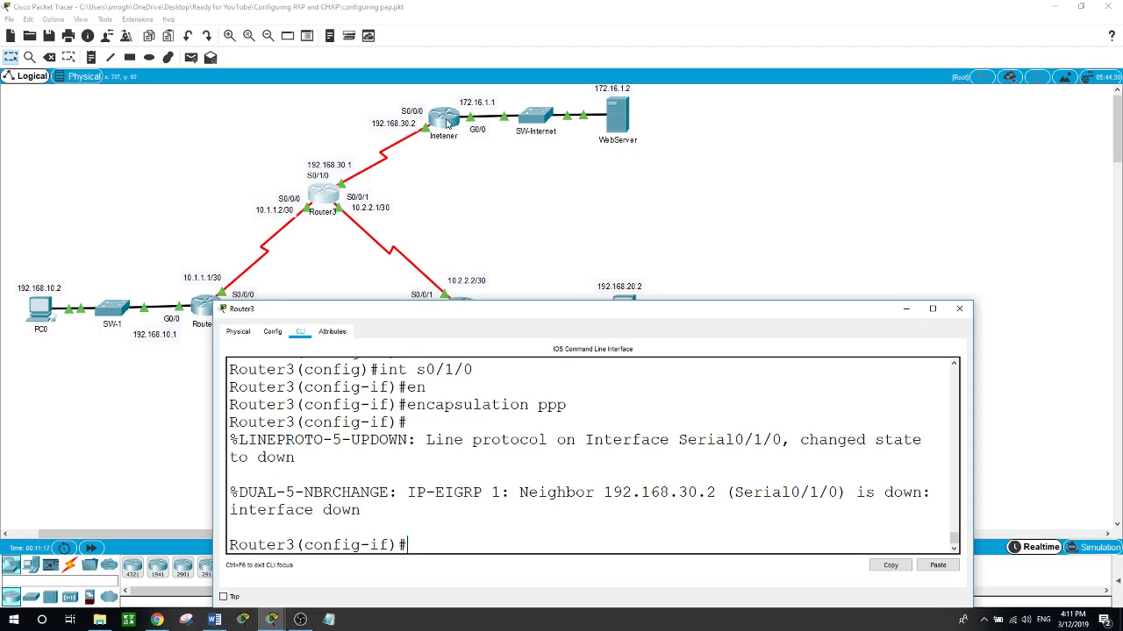
- Open the Inetener router's CLI and enter global configuration mode
left_click(446, 123)
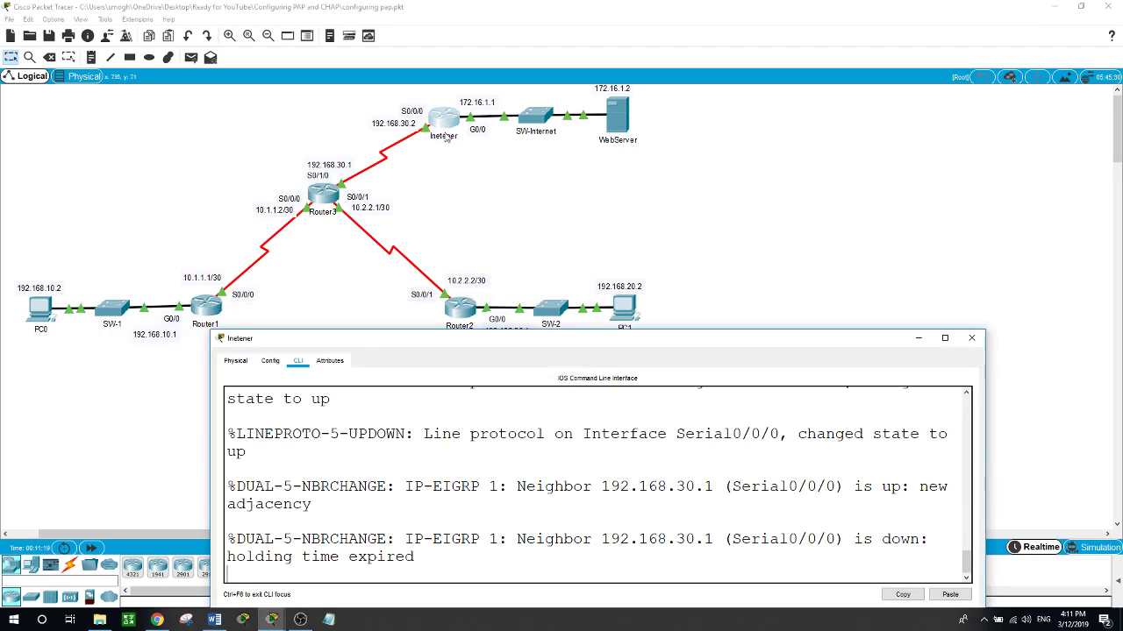
key("Return")
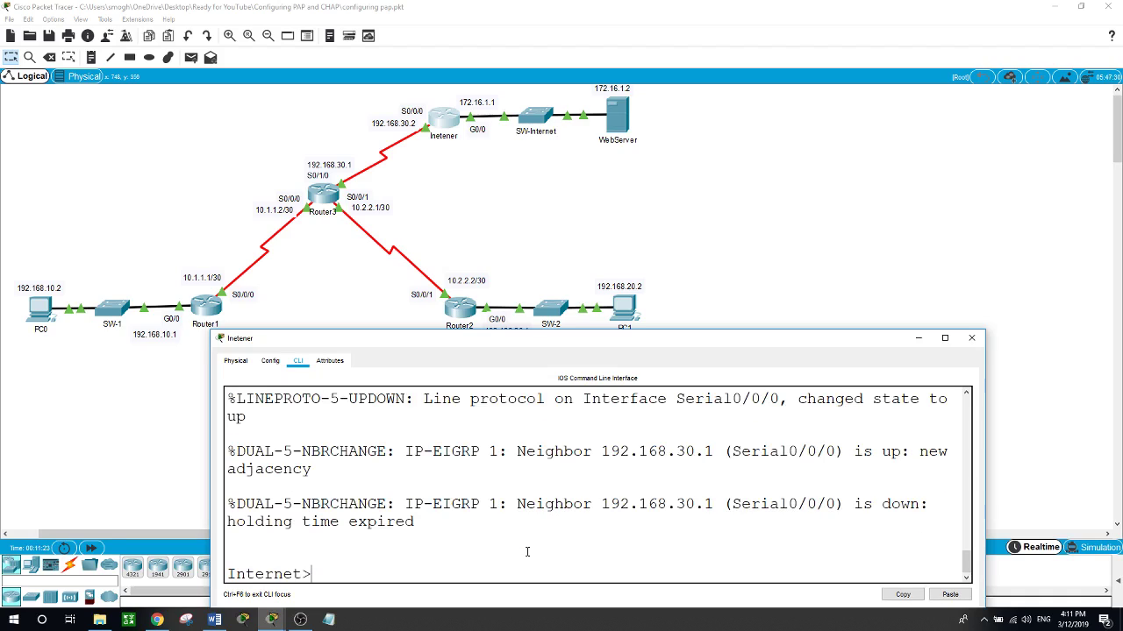
type("en")
key("Return")
type("conf t")
key("Return")
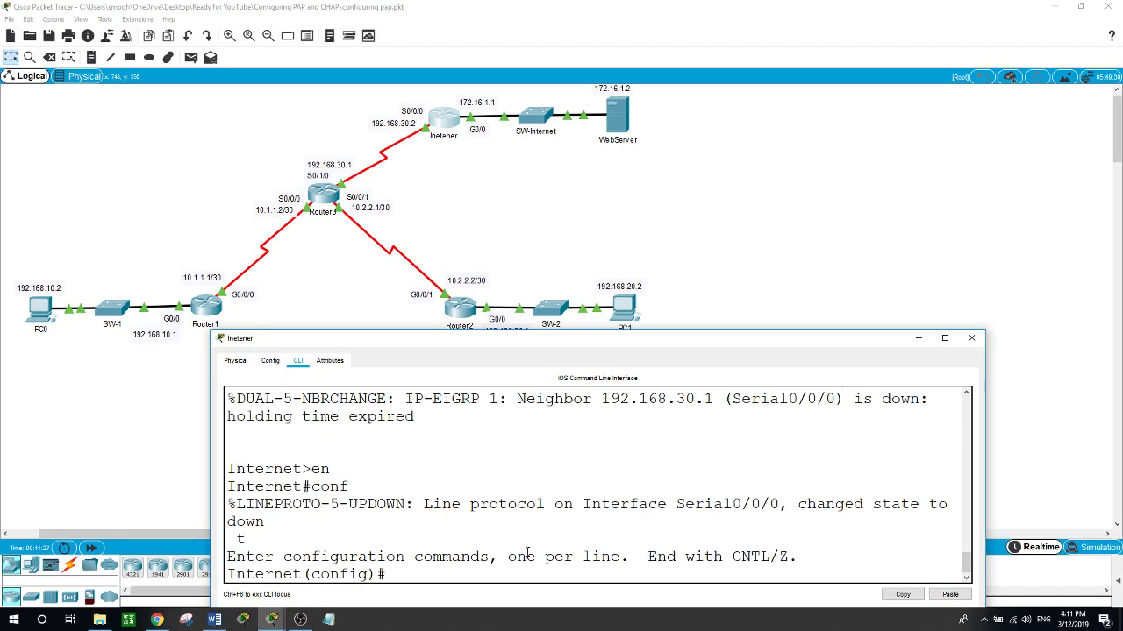
- Set its Serial0/0/0 to PPP so the link and EIGRP neighbor 192.168.30.1 return
type("int s0/0/0")
key("Return")
type("enc")
key("Tab")
type("ppp")
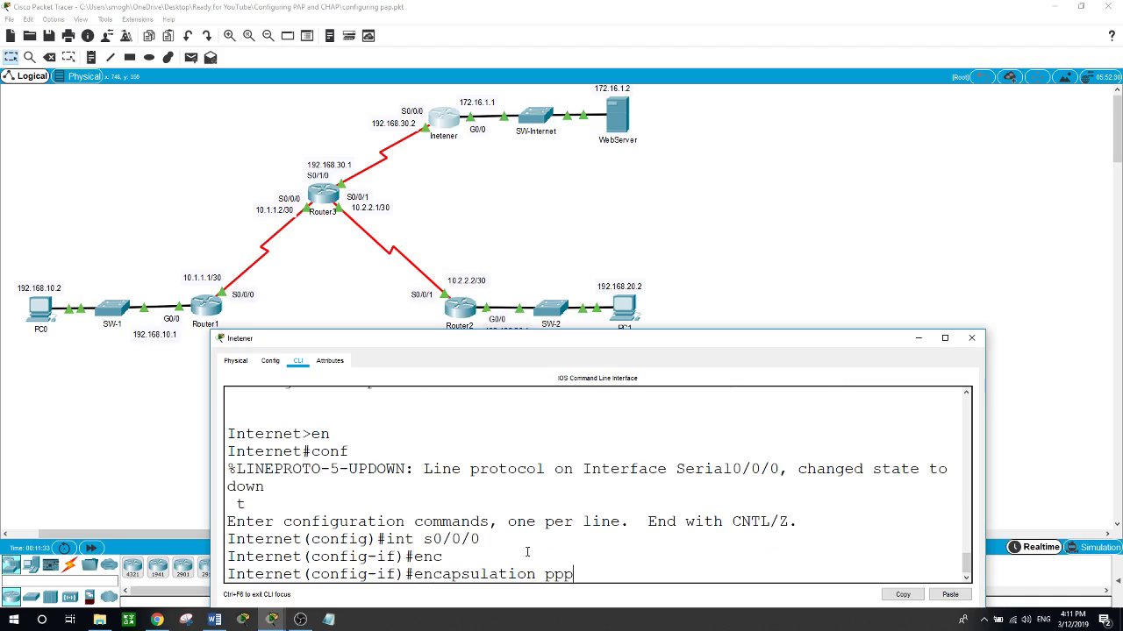
key("Return")
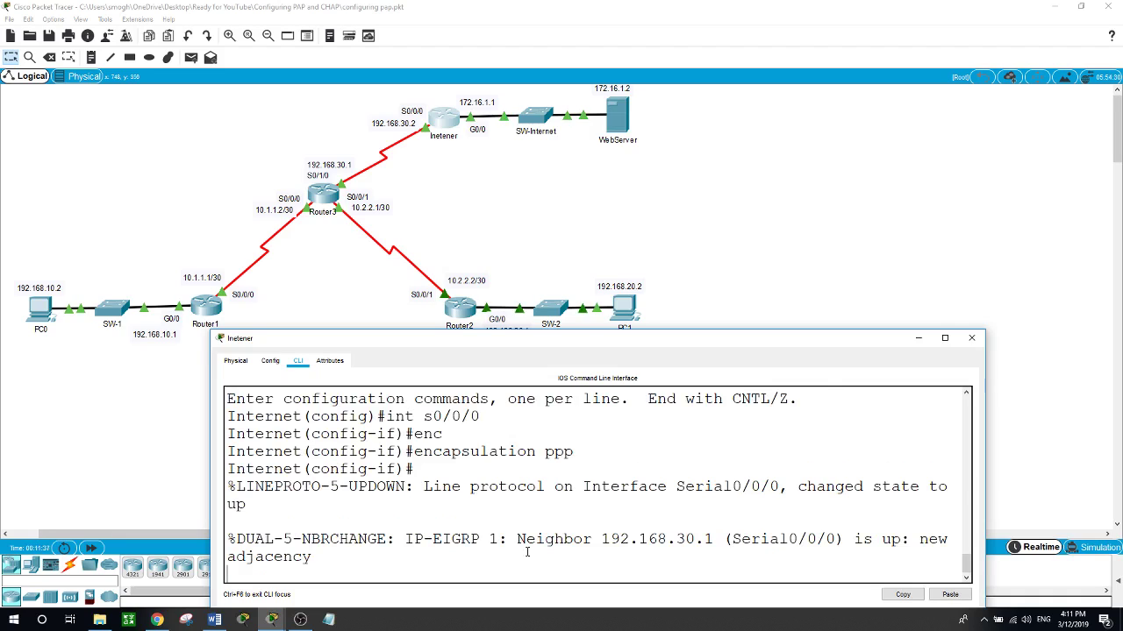
key("Return")
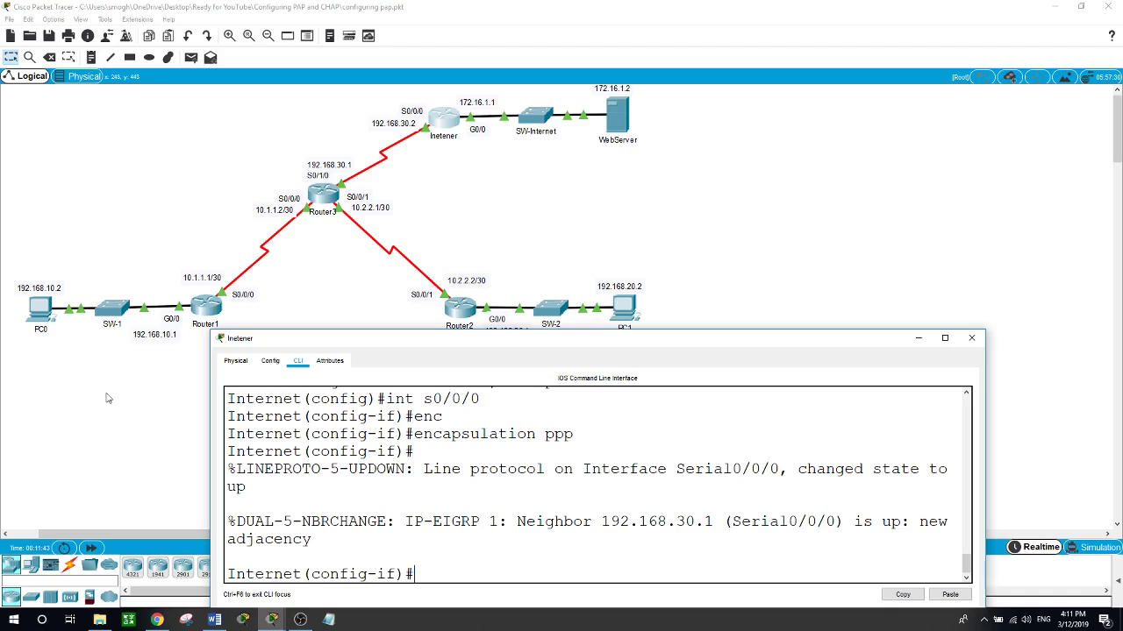
left_click(88, 386)
- Rerun ping 172.16.1.2 from PC0, getting all four replies with 0% loss
left_click(41, 320)
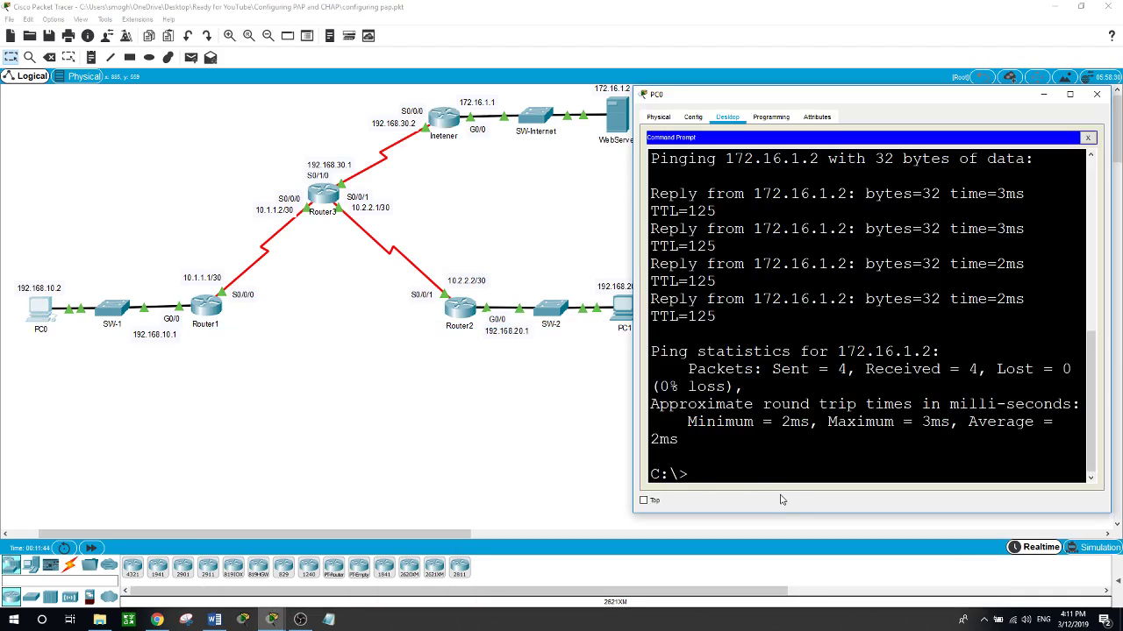
key("Up")
key("Return")
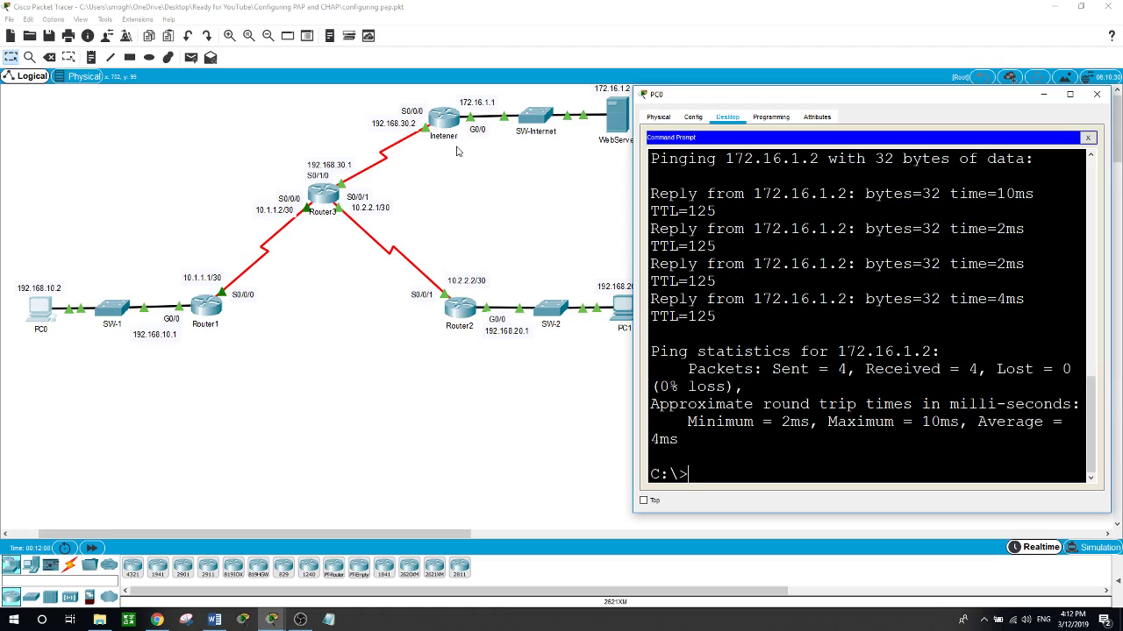
left_click(355, 371)
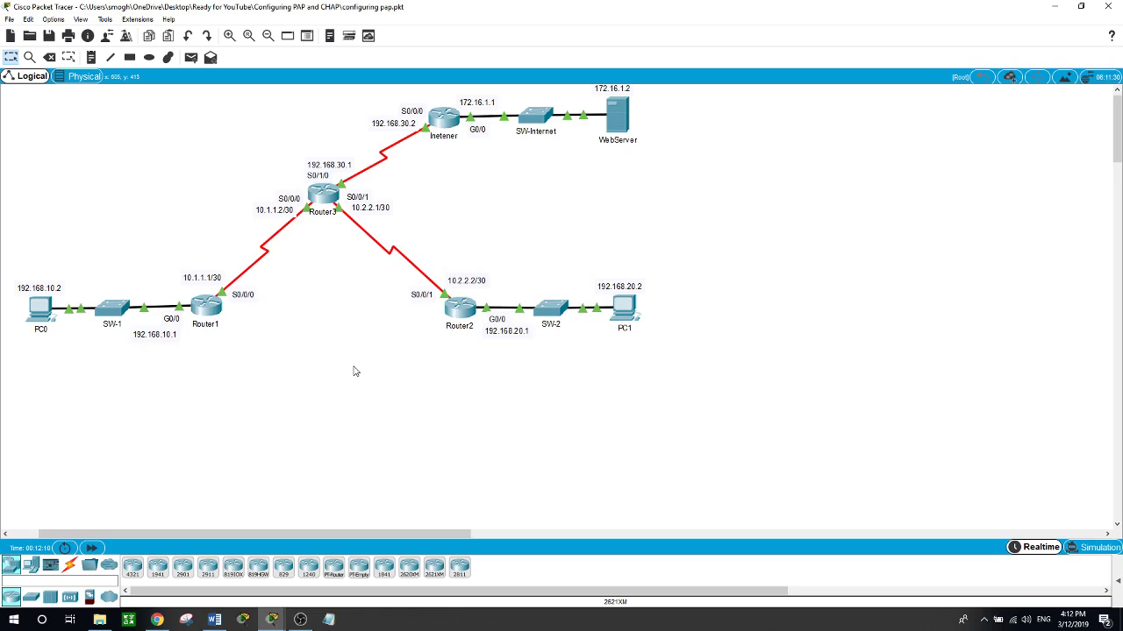
- On Router1, create a local username R3 with its secret password
left_click(208, 307)
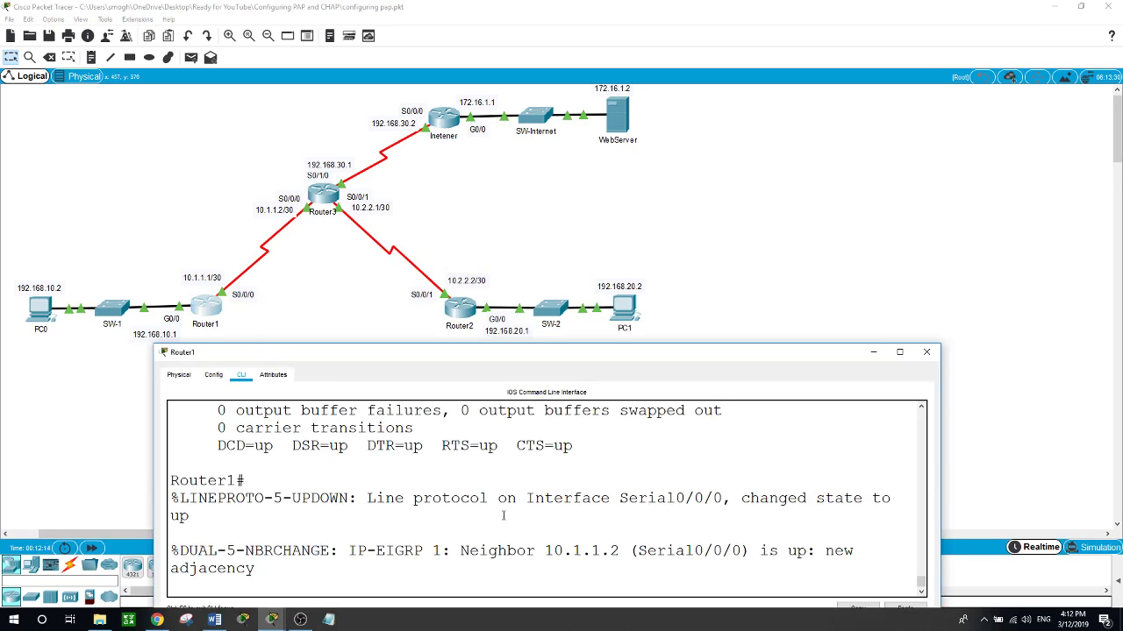
key("Return")
key("Return")
key("Return")
key("Tab")
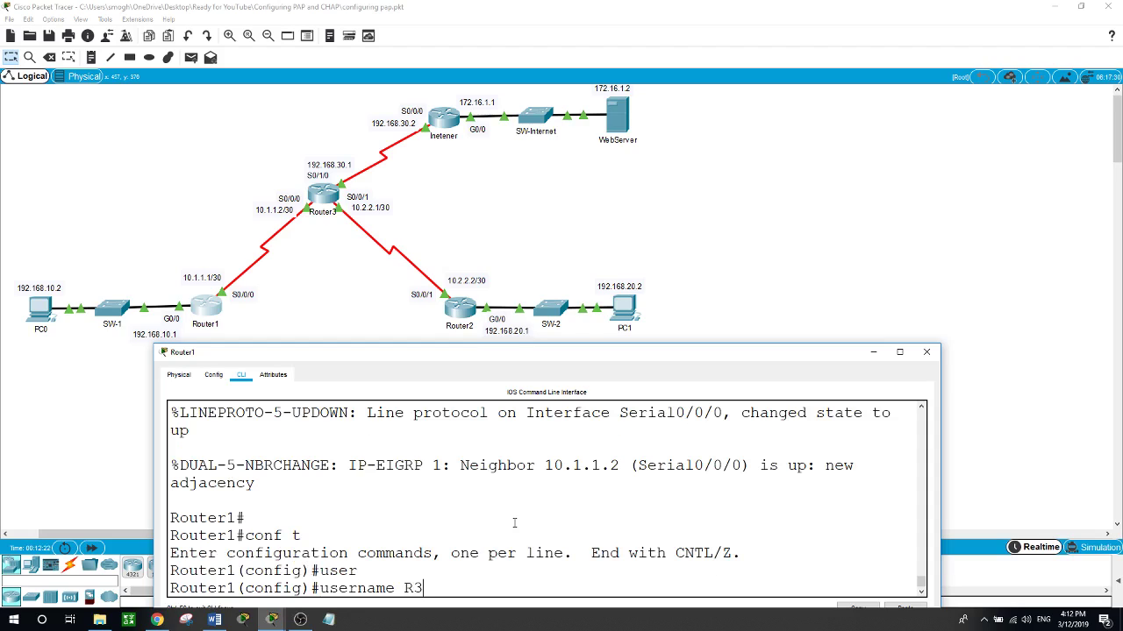
key("Tab")
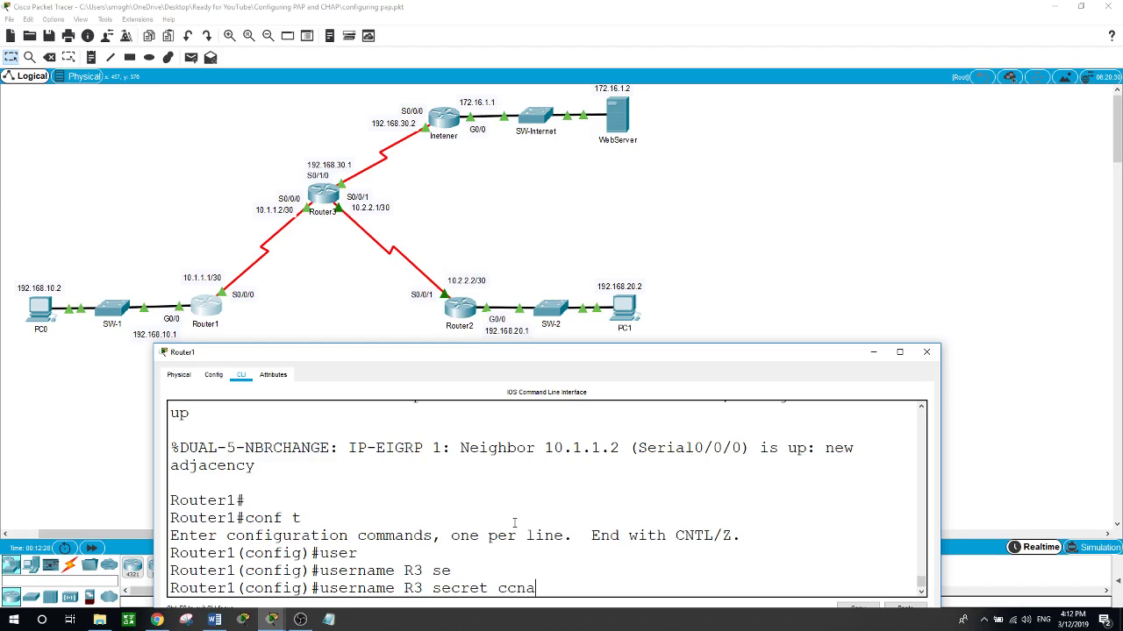
key("Return")
- Enable ppp authentication pap on Router1's Serial0/0/0
type("int s0/0/0")
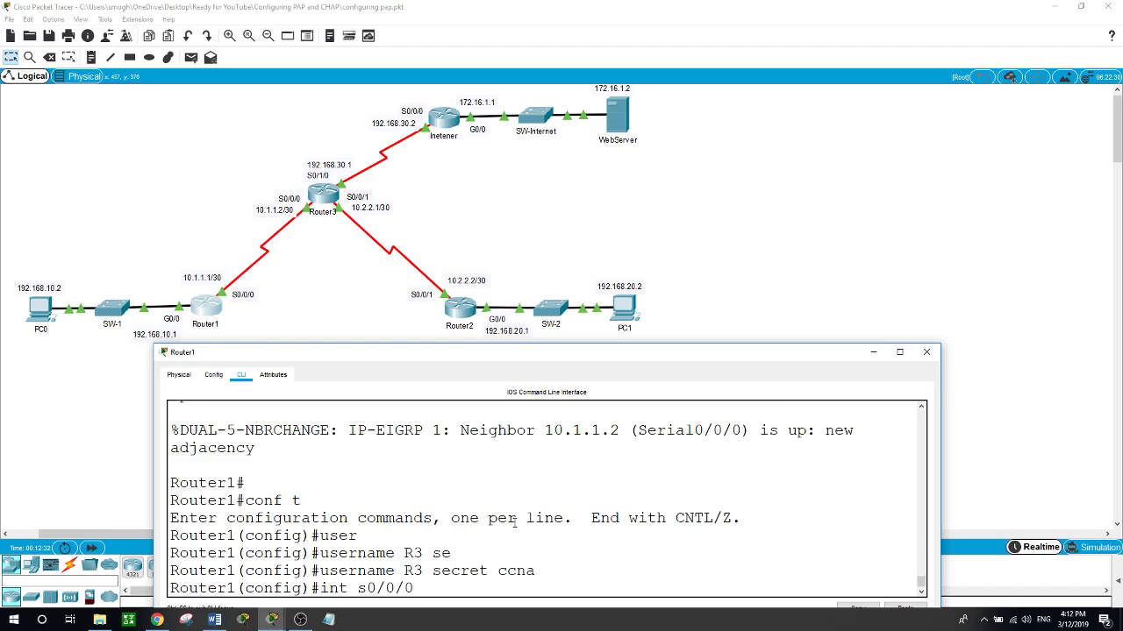
key("Return")
type("pp")
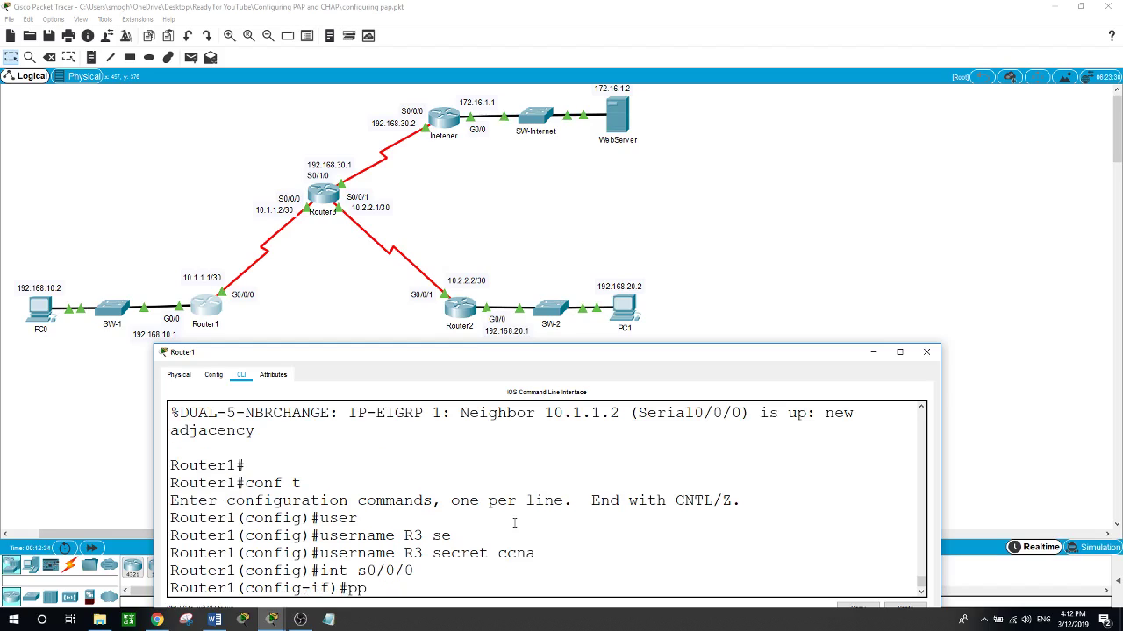
type("p aut")
key("Tab")
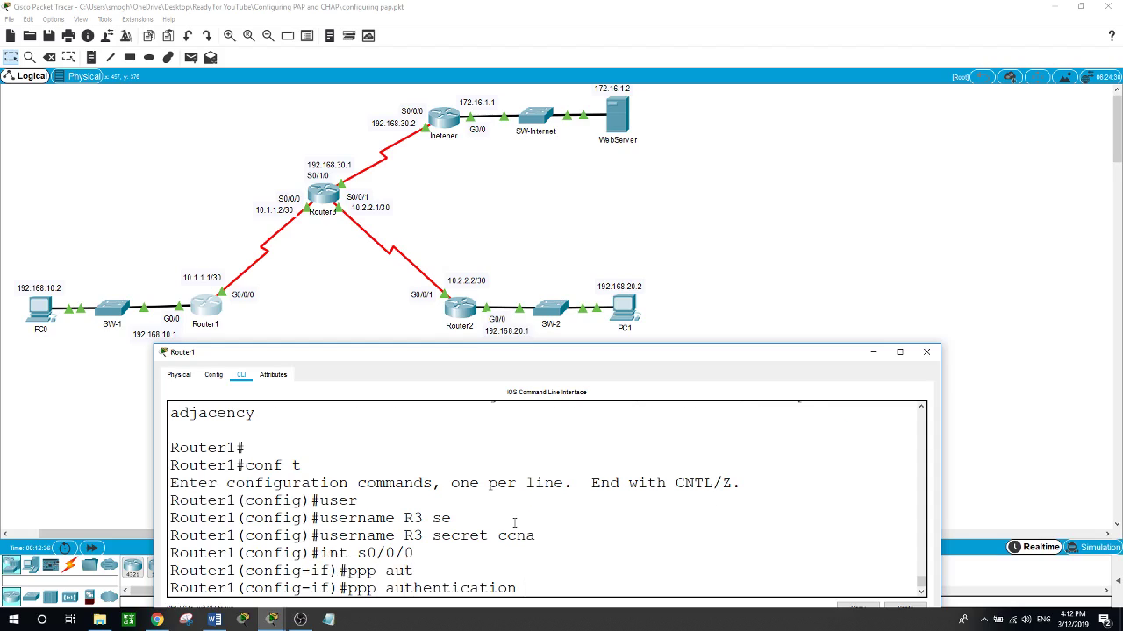
type("pap")
key("Return")
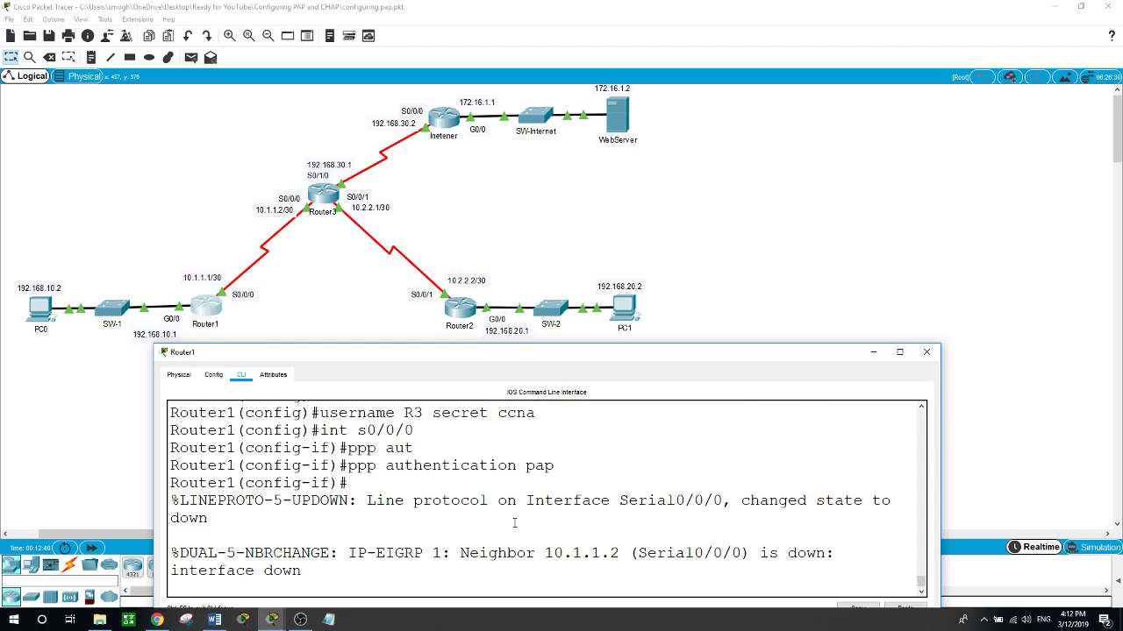
key("Return")
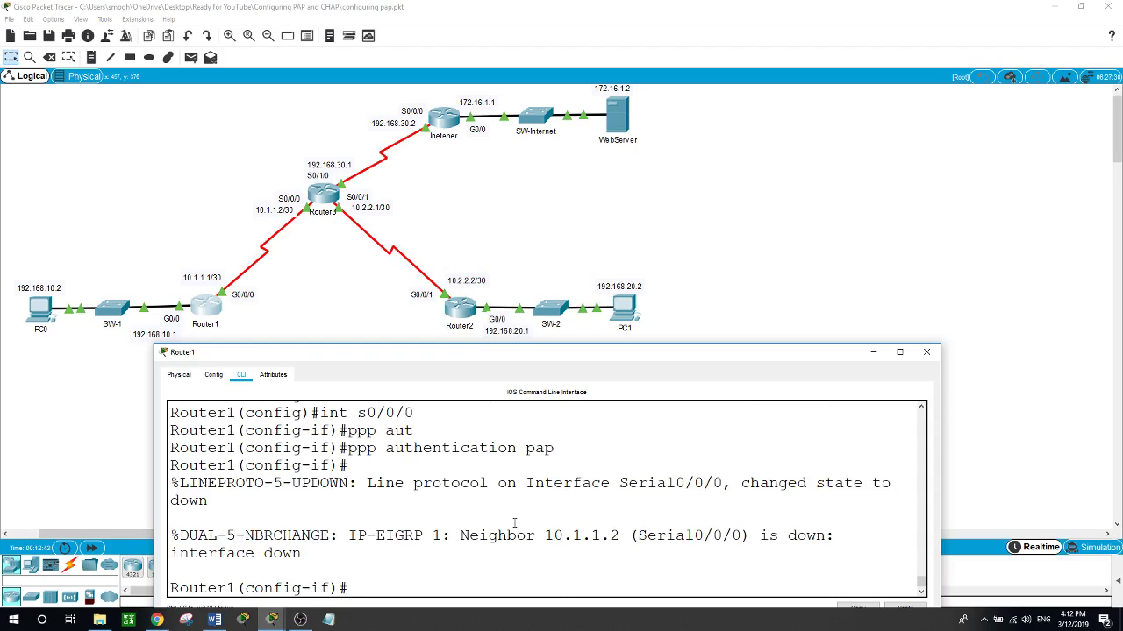
- Configure PAP to send username R1 with its password to Router3
key("Tab")
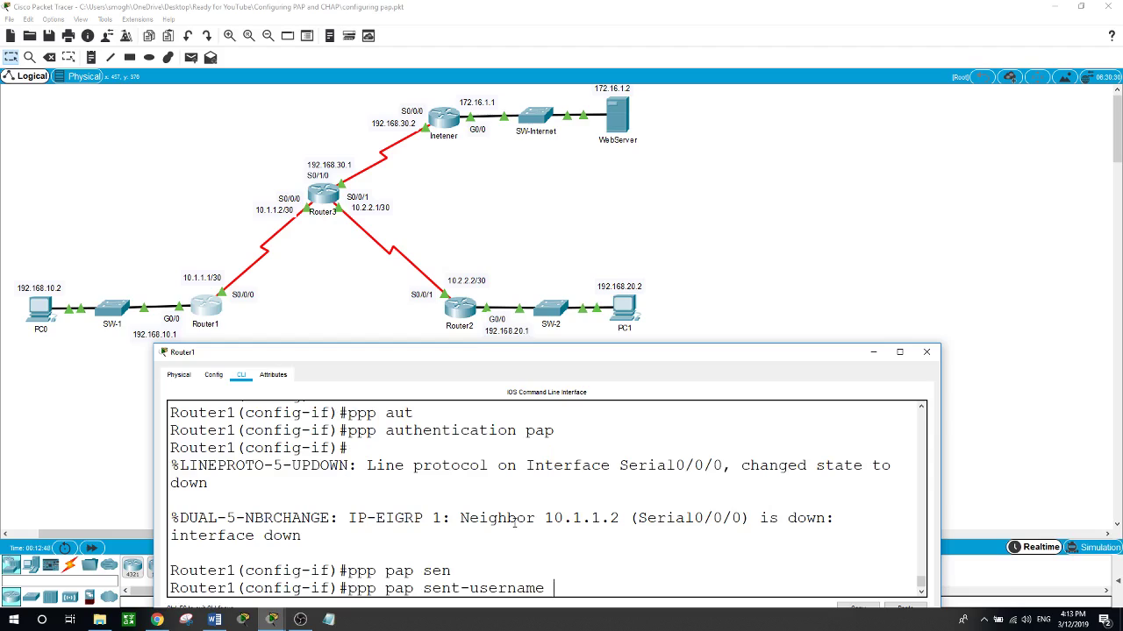
key("Tab")
key("Return")
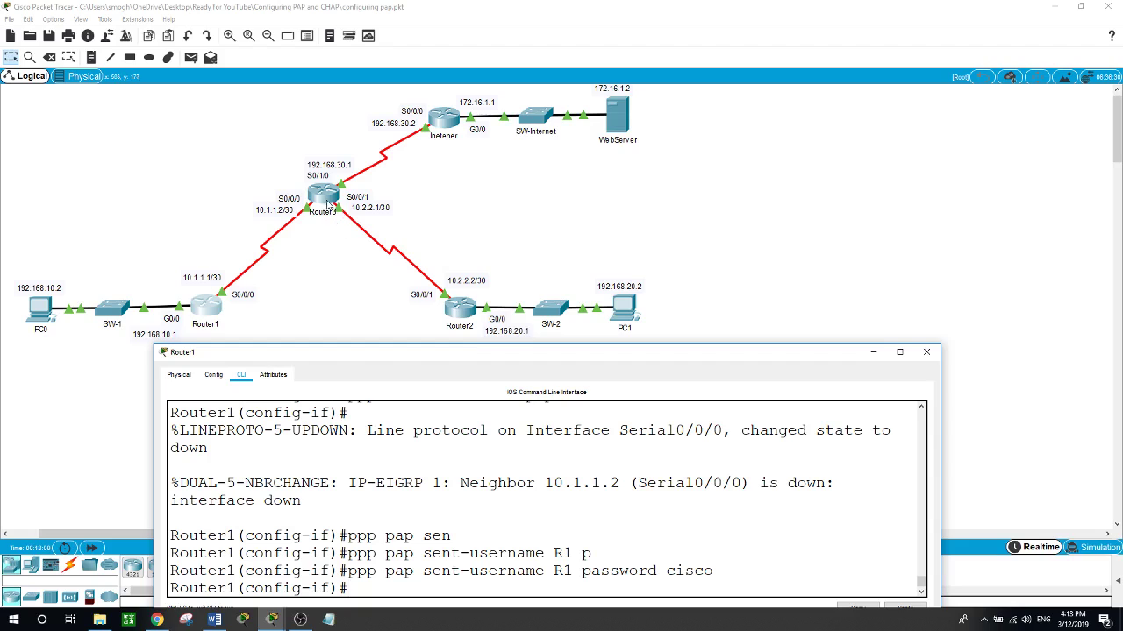
- On Router3, leave interface mode and create local user R1 with a secret password
left_click(325, 199)
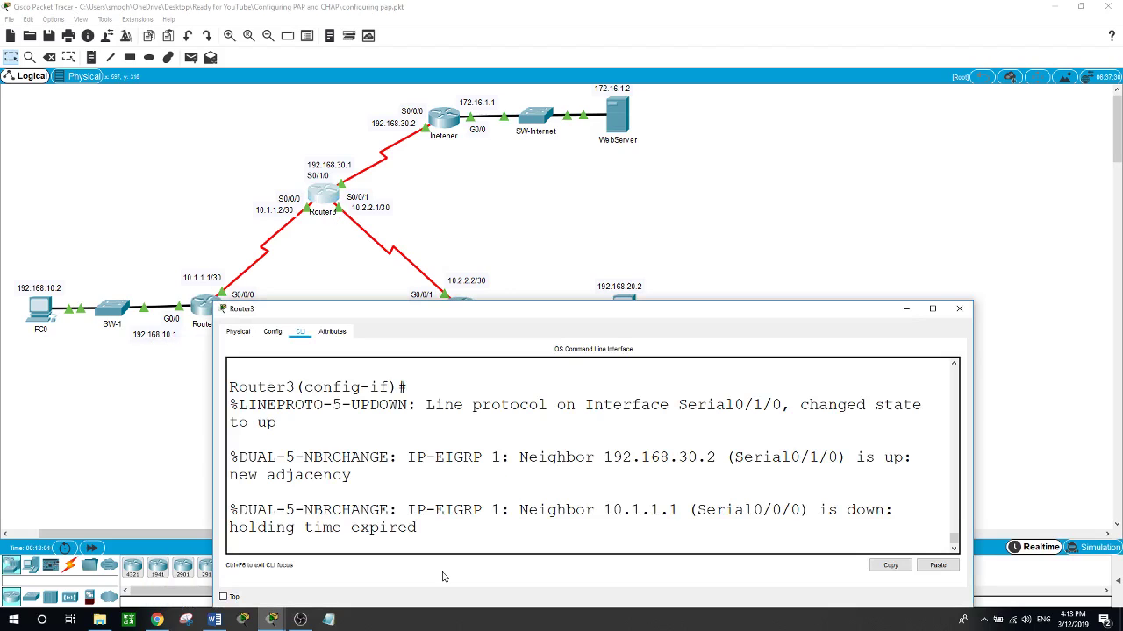
key("Return")
type("exit")
key("Return")
key("Return")
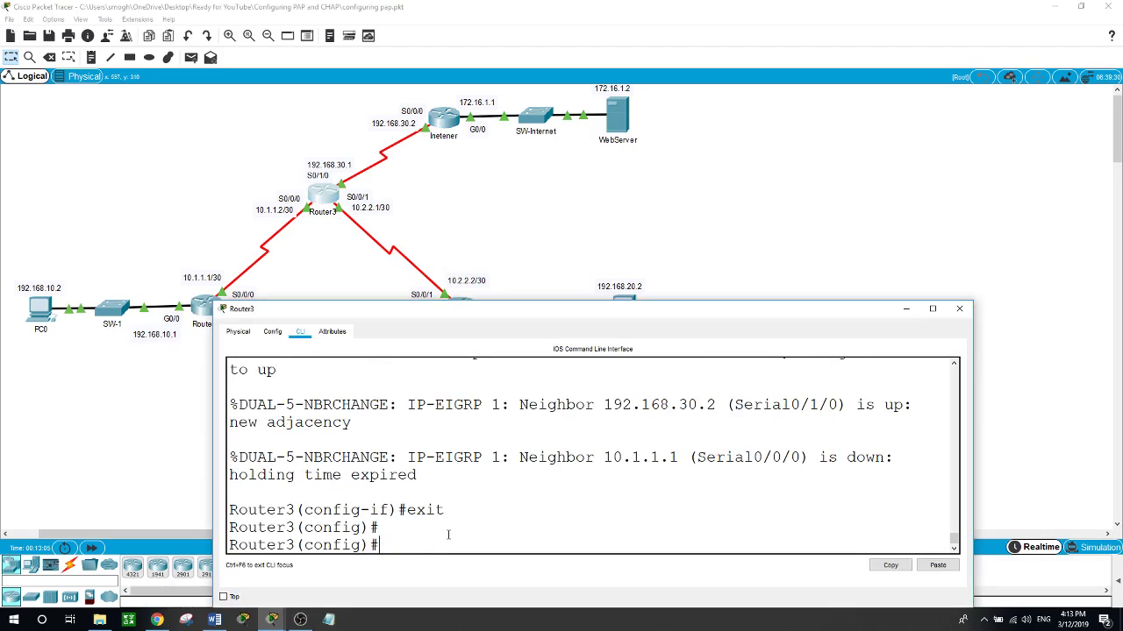
type("user")
key("Tab")
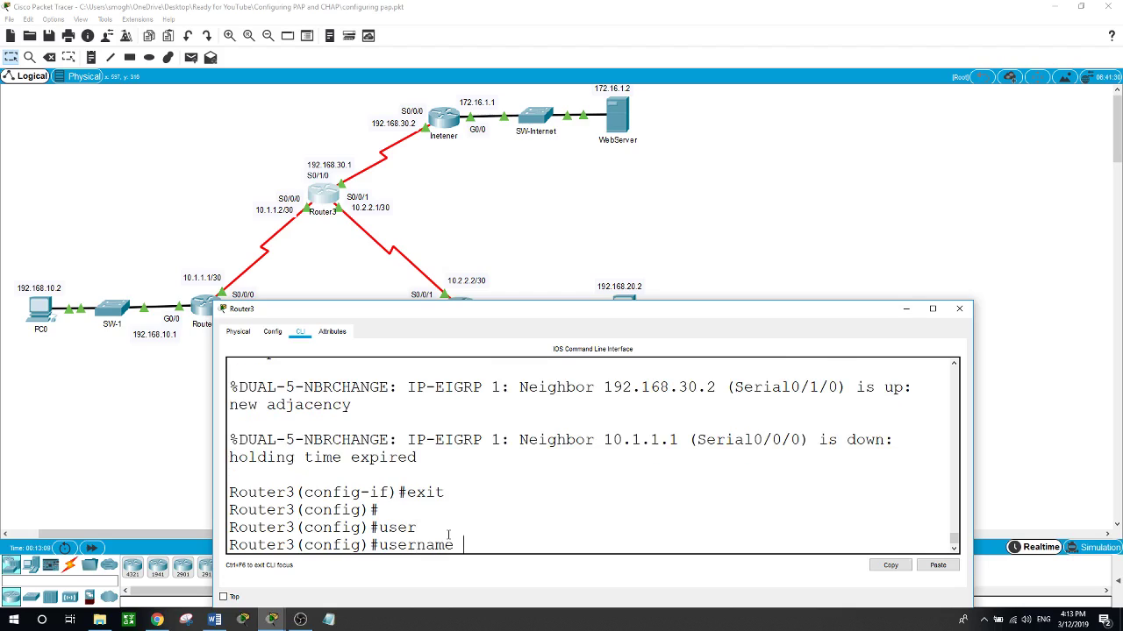
type("R1 se")
key("Tab")
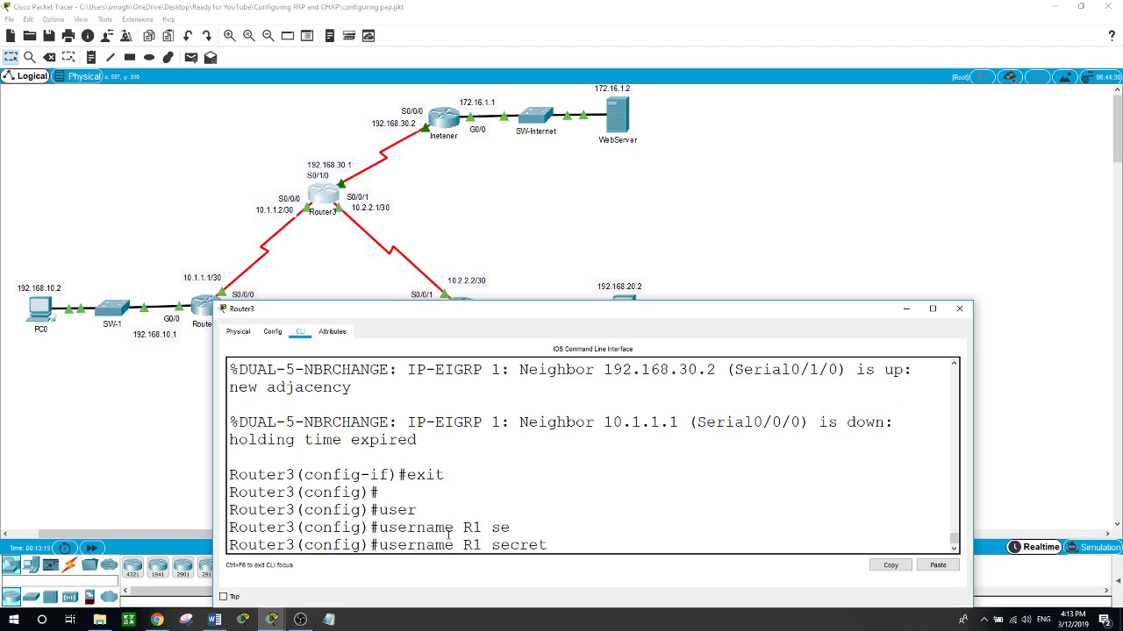
type("cisco")
key("Return")
- Enable PPP PAP authentication on Router3's Serial0/0/0
type("int s")
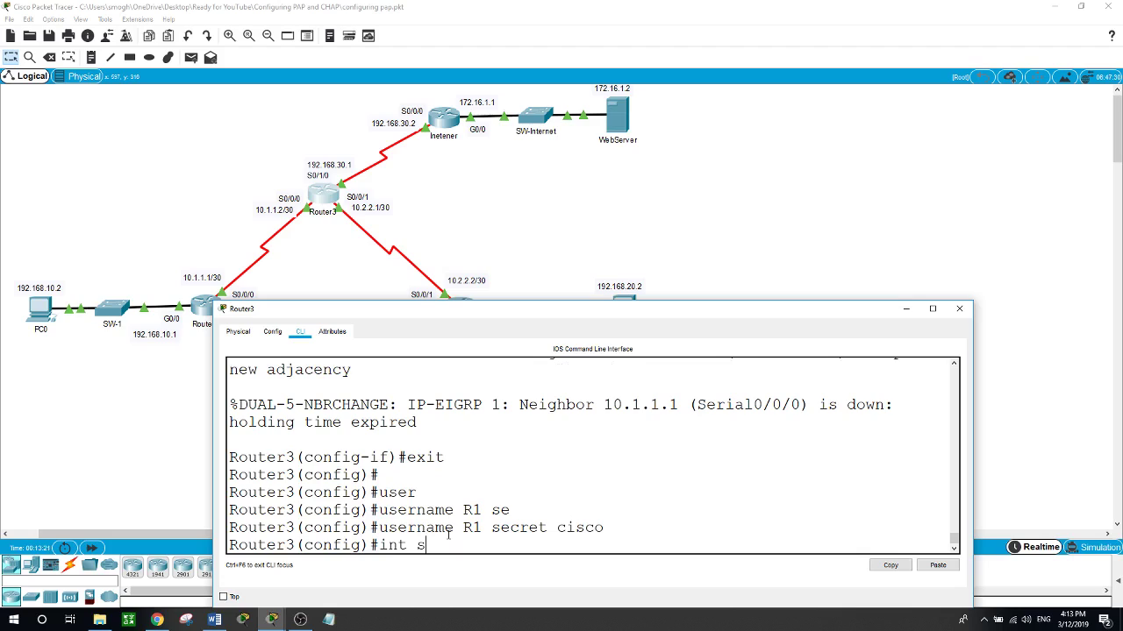
type("0/0/0")
key("Return")
type("ppp auth")
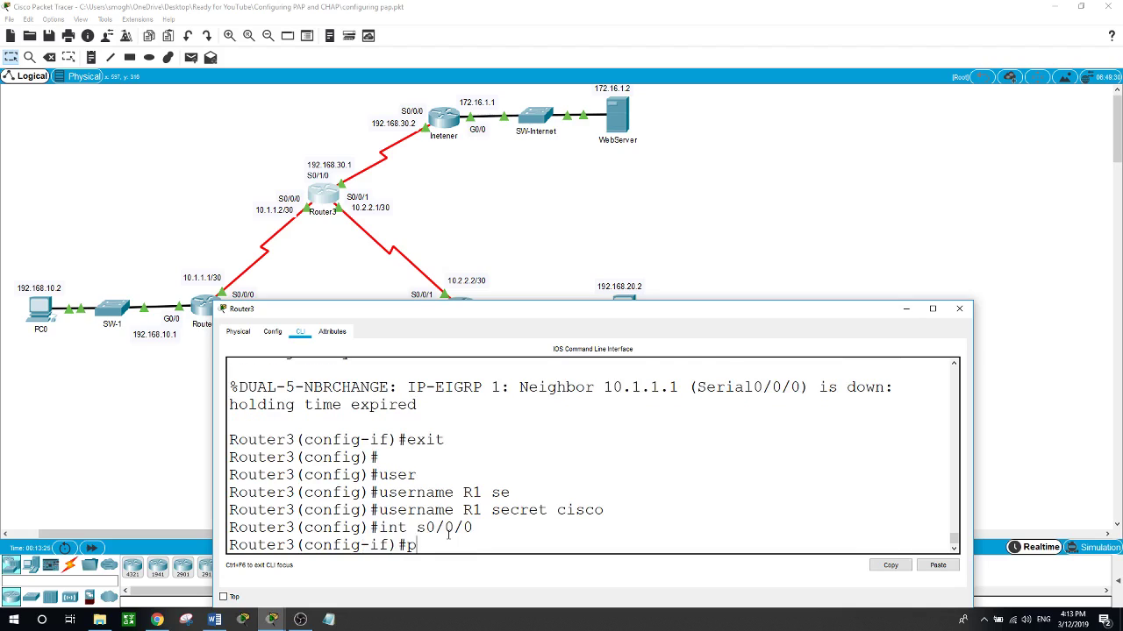
key("Tab")
type("papa")
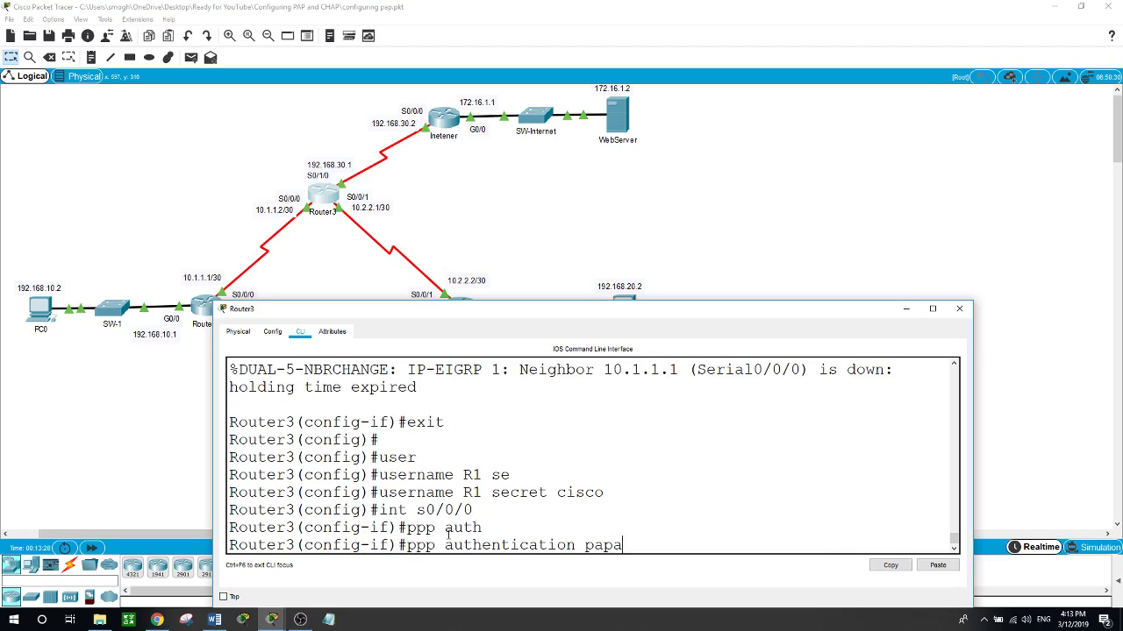
key("BackSpace")
key("Return")
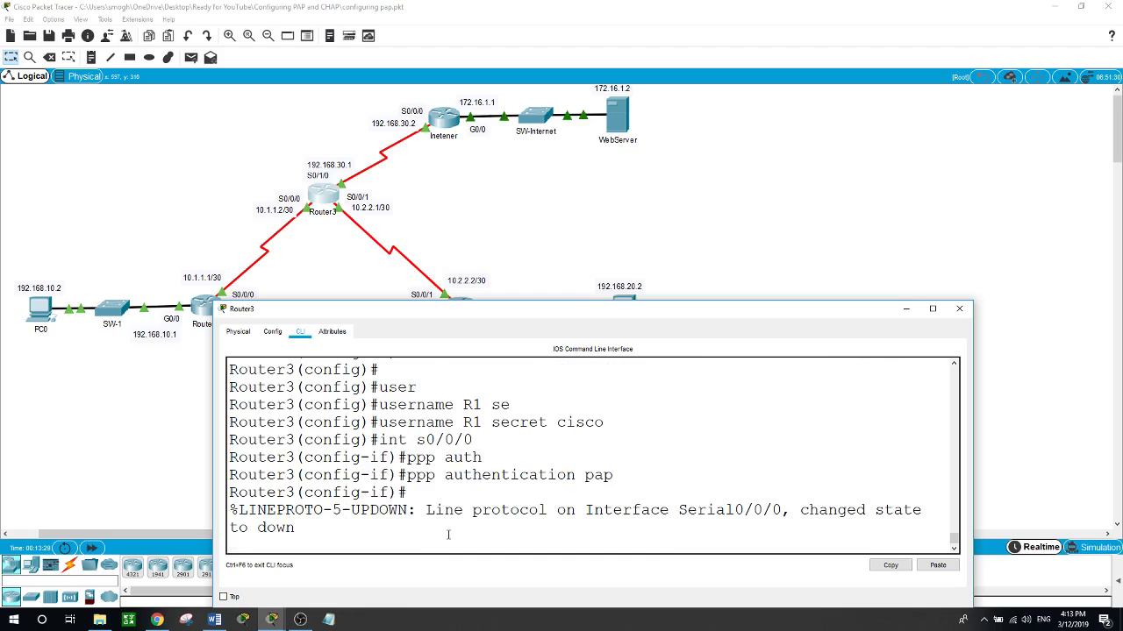
key("Return")
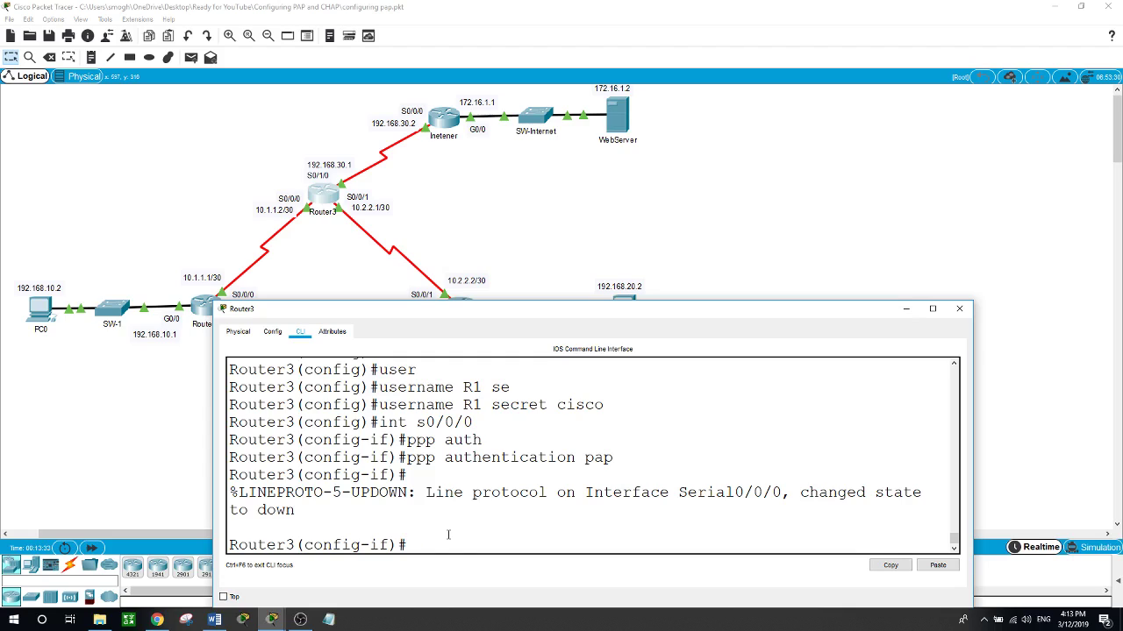
- Set Router3's PAP sent-username to R3 with its password
type("ppp pap se")
key("Tab")
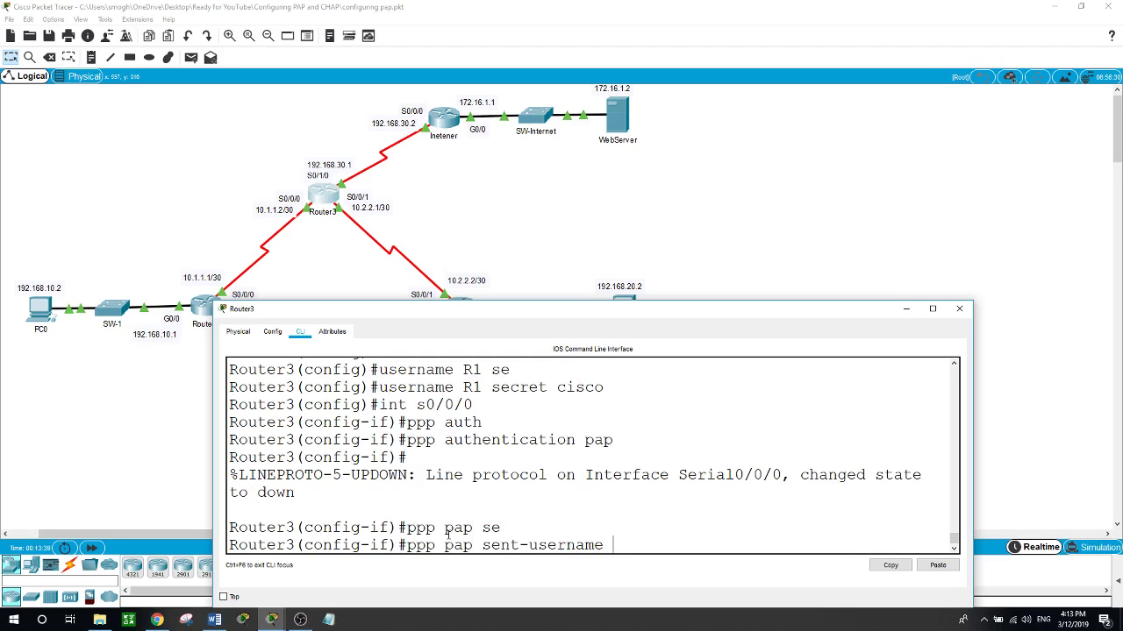
type("R3 pass")
key("Tab")
type("ccna")
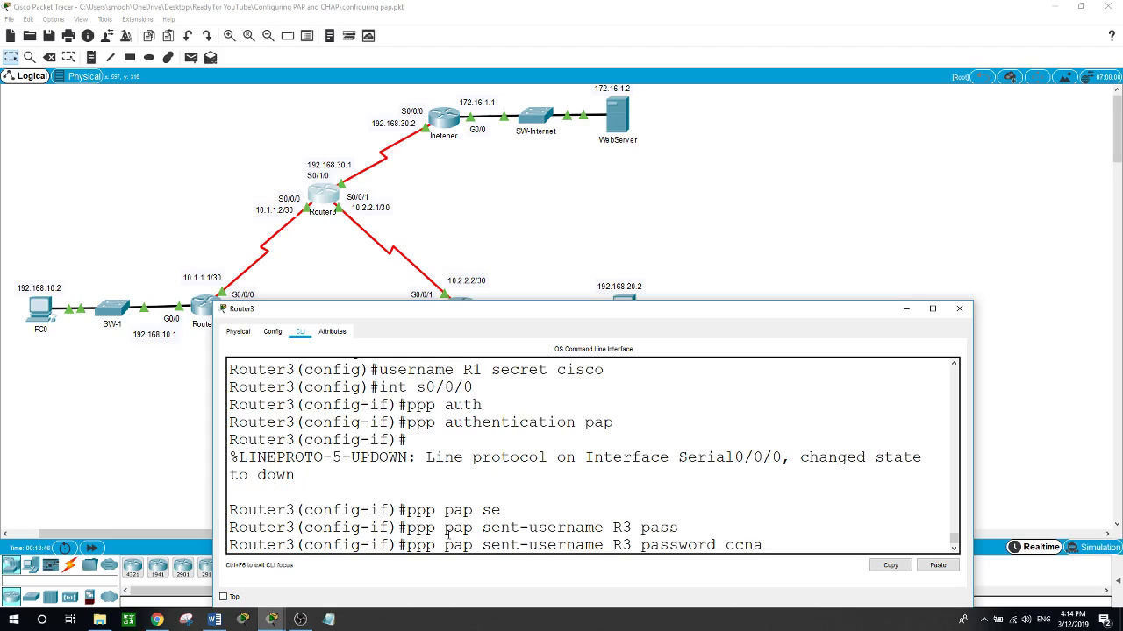
key("Return")
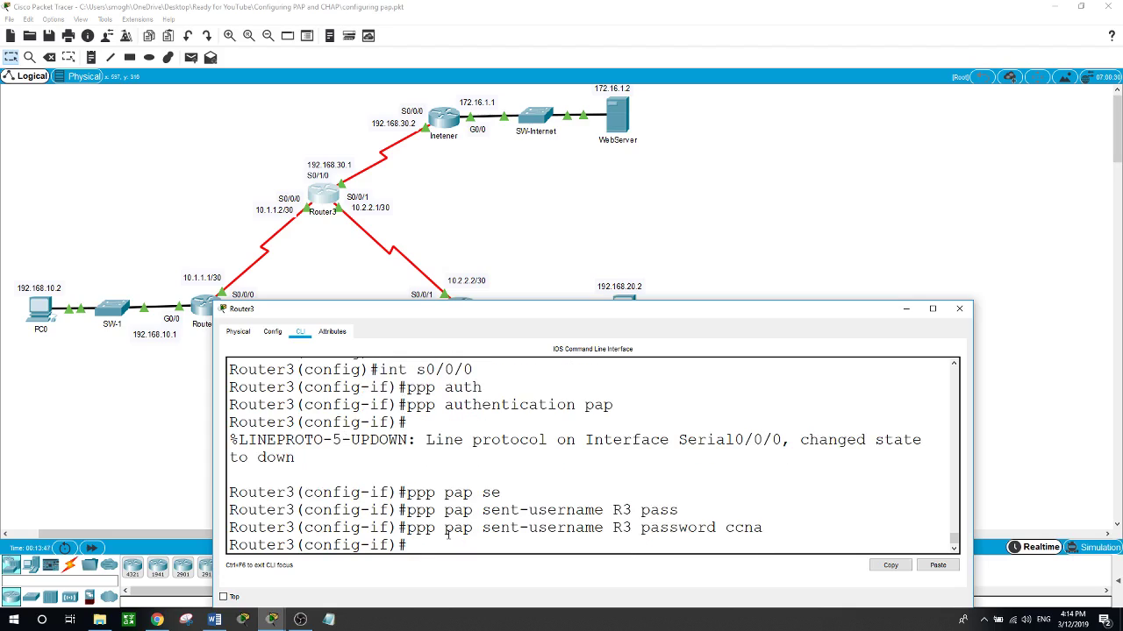
- Reset Serial0/0/0 by shutting it down and entering no shutdown
type("shut")
key("Return")
key("Return")
type("no shut")
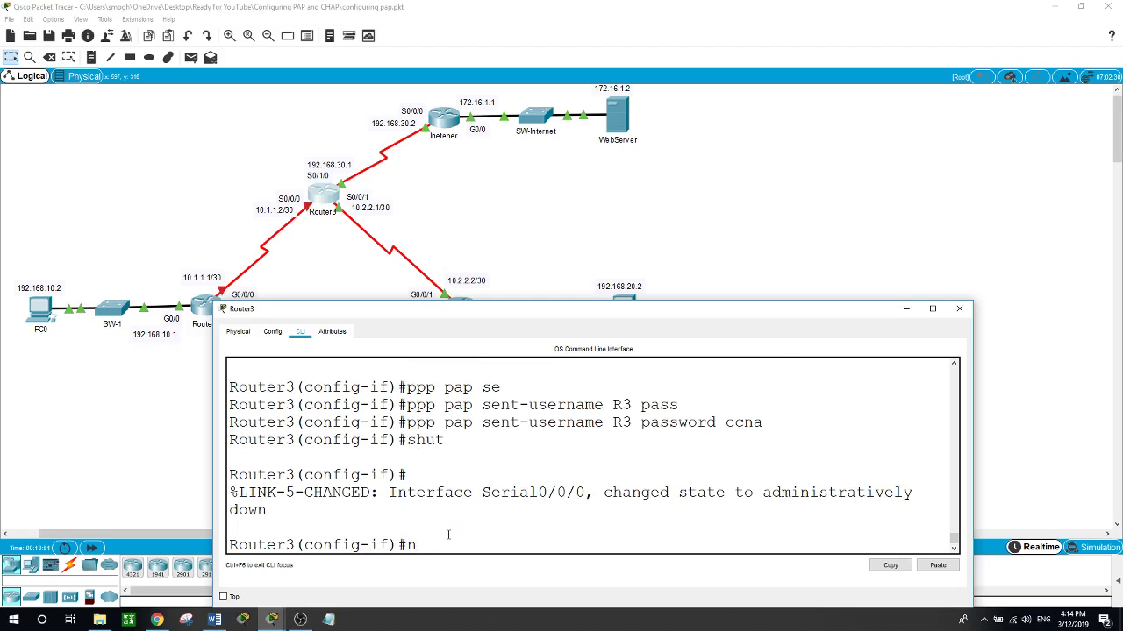
key("Return")
key("Return")
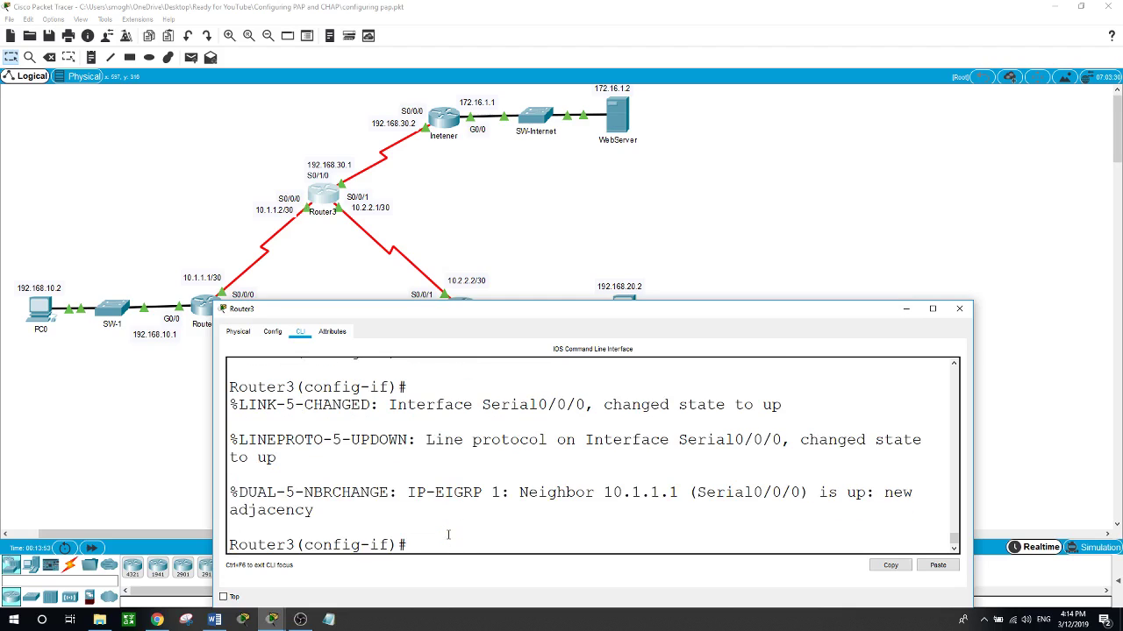
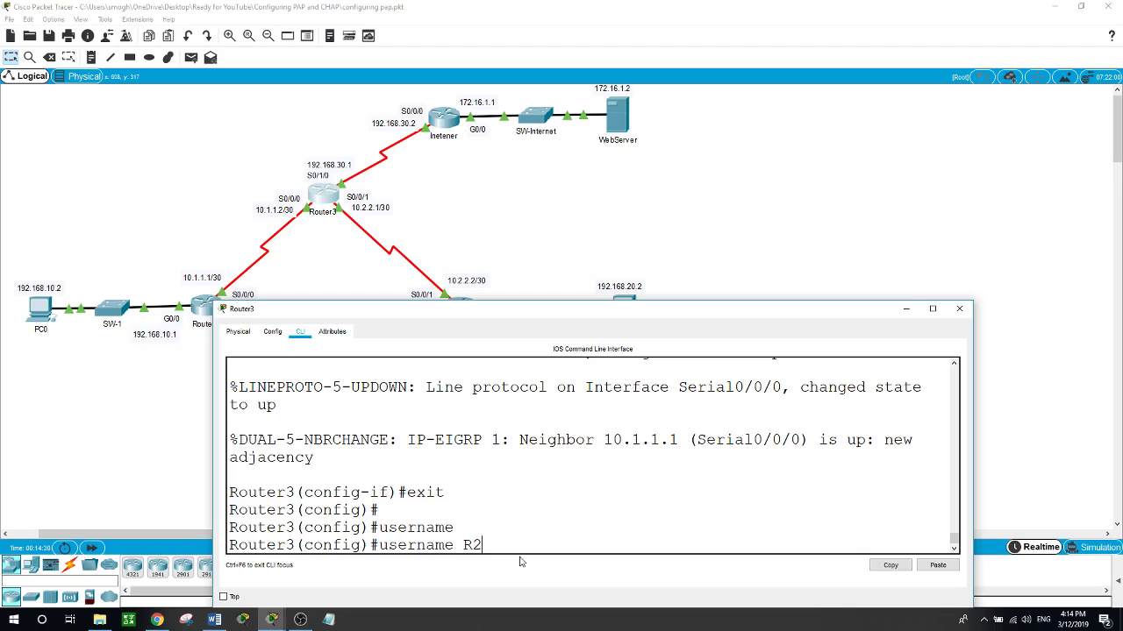
- Finish creating Router3's local account R2 with a secret
type("sec")
key("Tab")
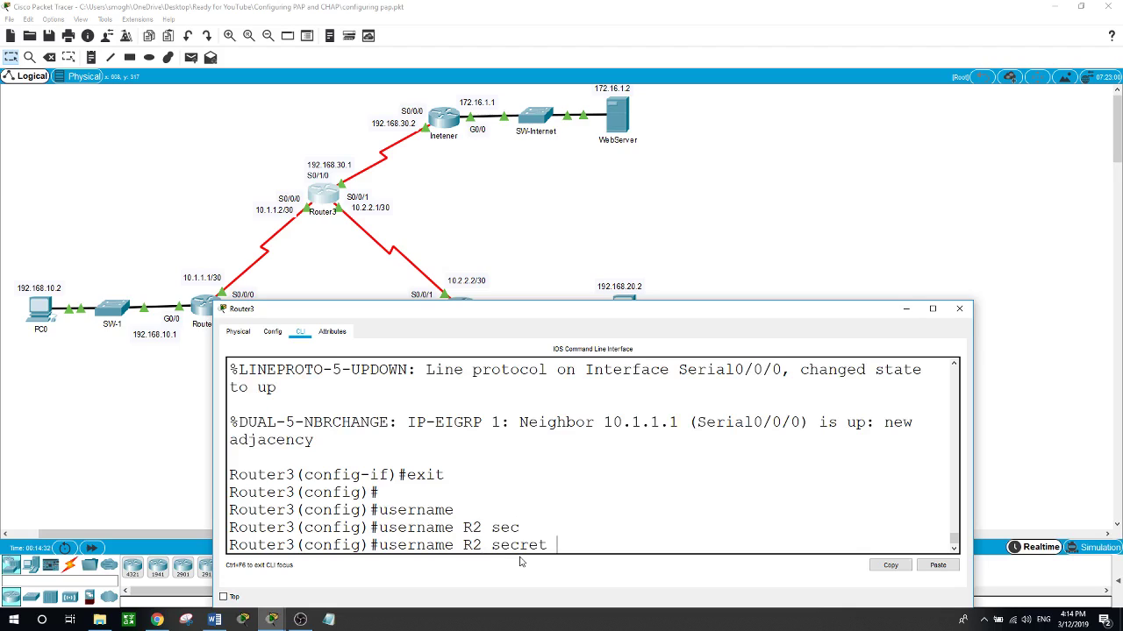
type("cisco")
key("Return")
- Enable PAP authentication on Router3's Serial0/0/1 interface
type("int")
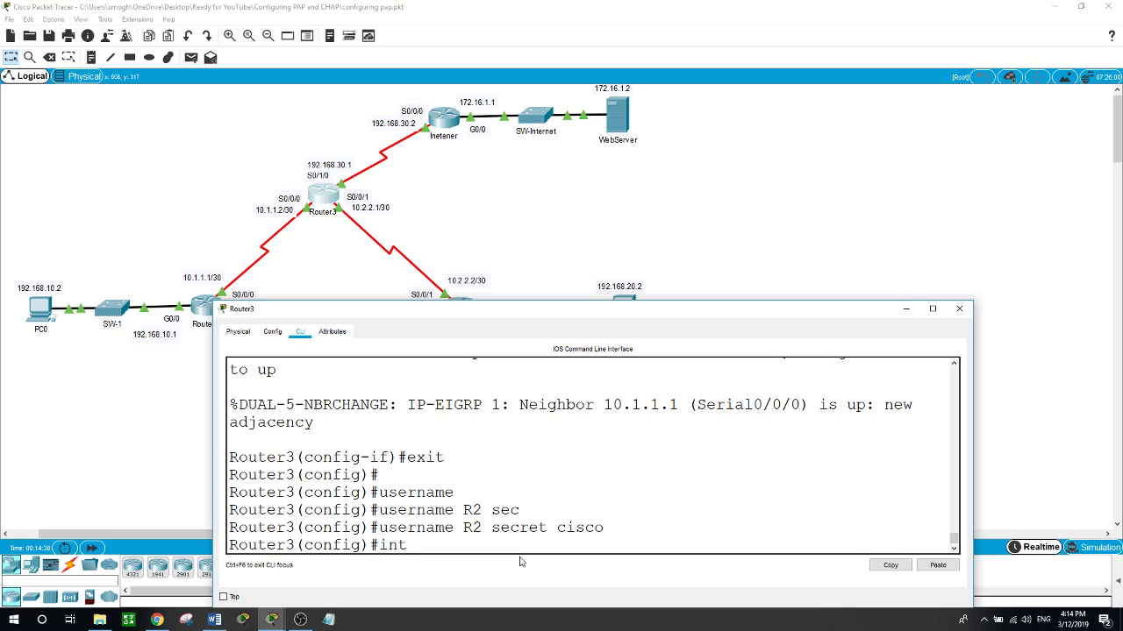
type(" s0/0/1")
key("Return")
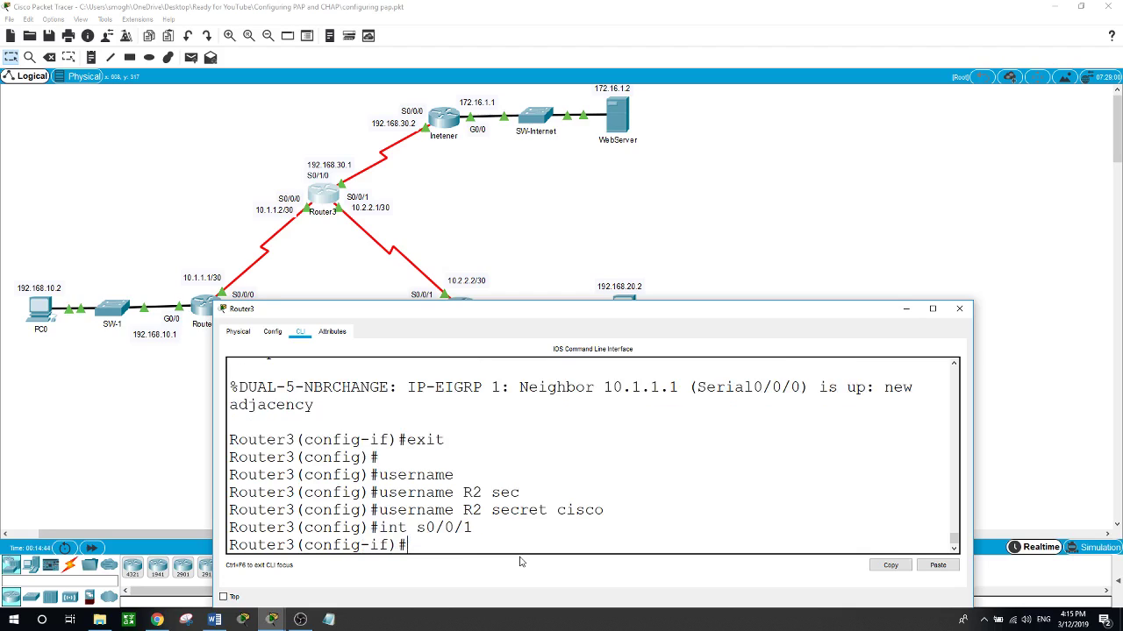
type("ppp aut")
key("Tab")
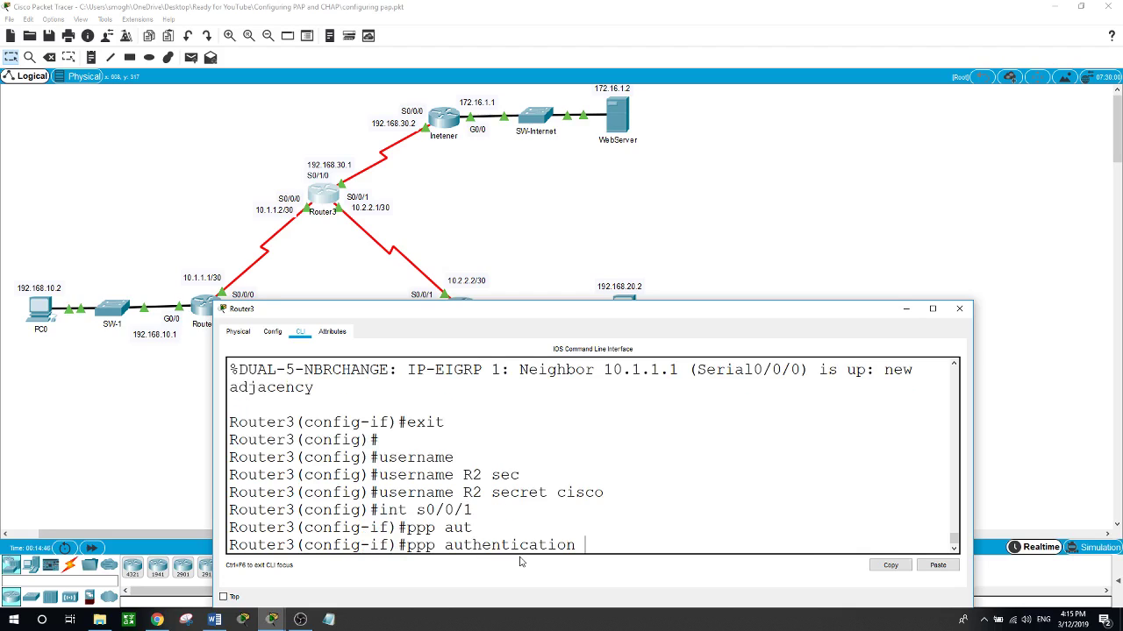
type("pap")
key("BackSpace")
key("Return")
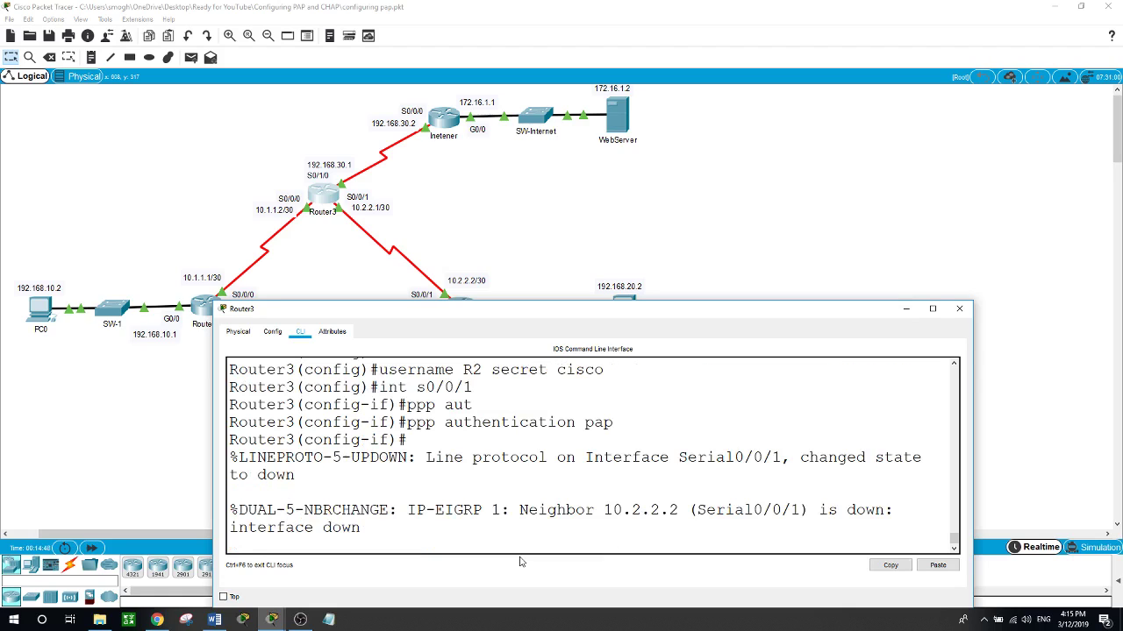
key("Return")
- Set the PAP sent-username to R3 with its password on Serial0/0/1
type("pp")
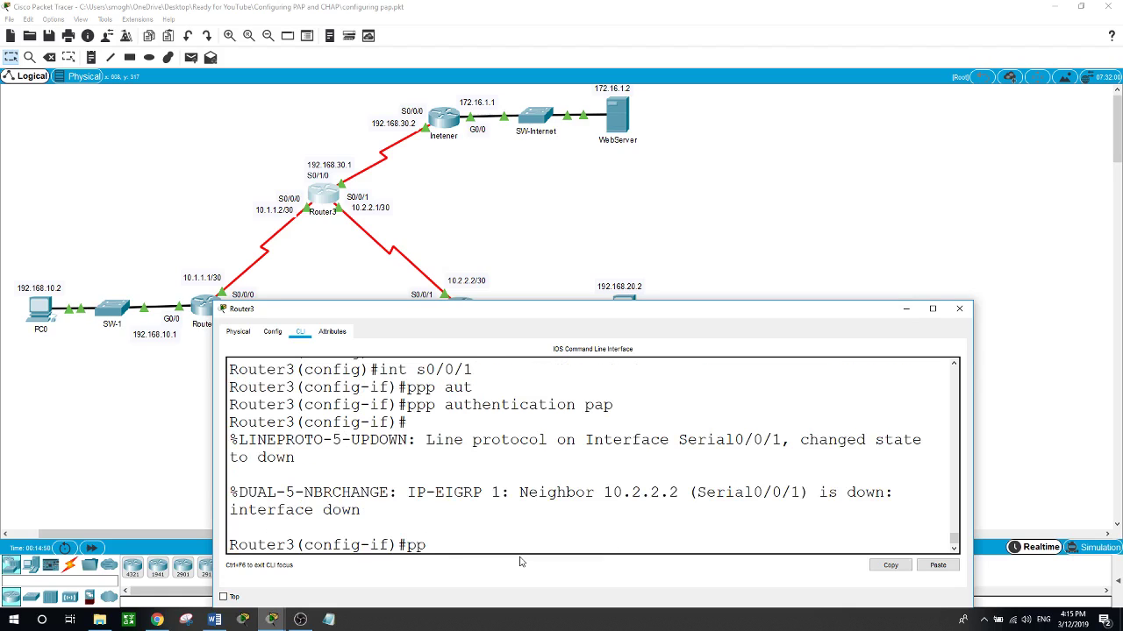
type("p pap sen")
key("Tab")
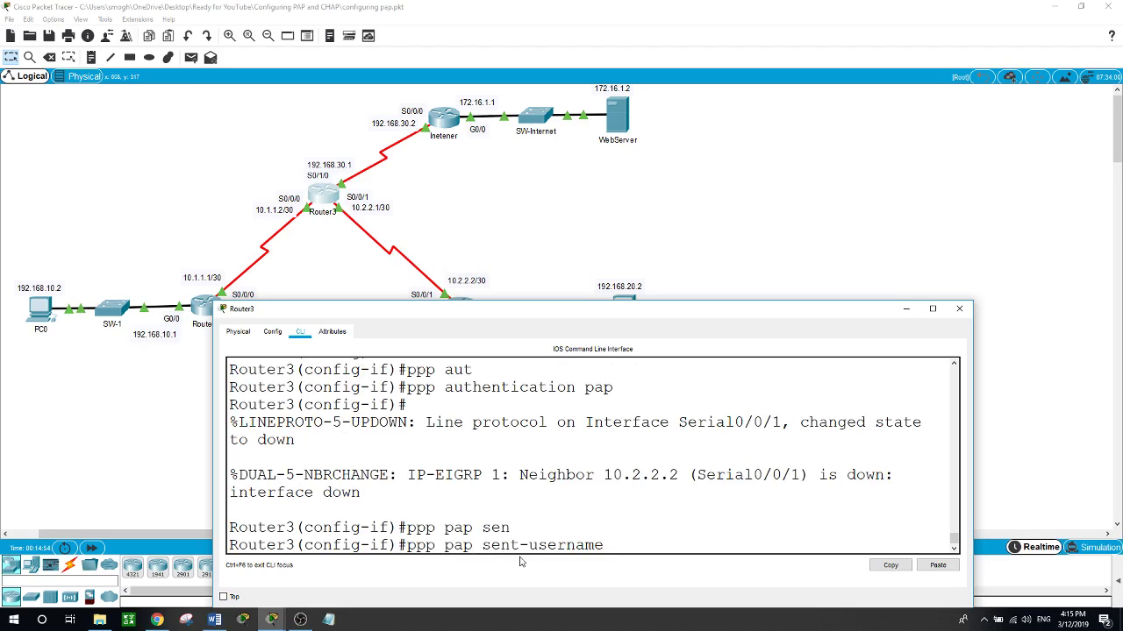
type("R3 pass")
key("Tab")
type("ccna")
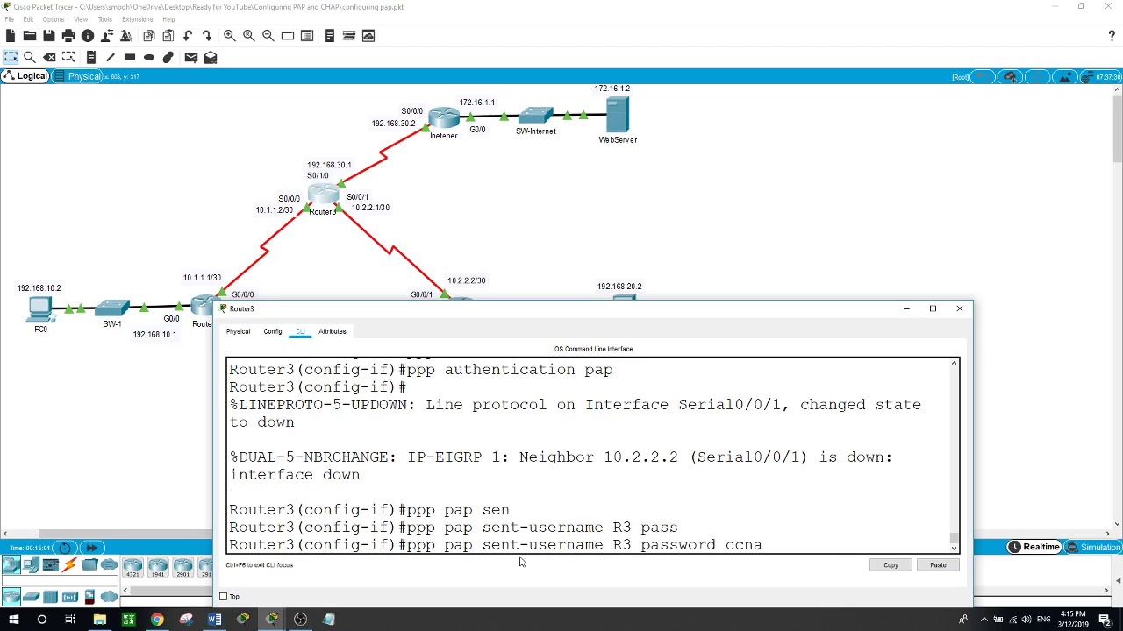
key("Return")
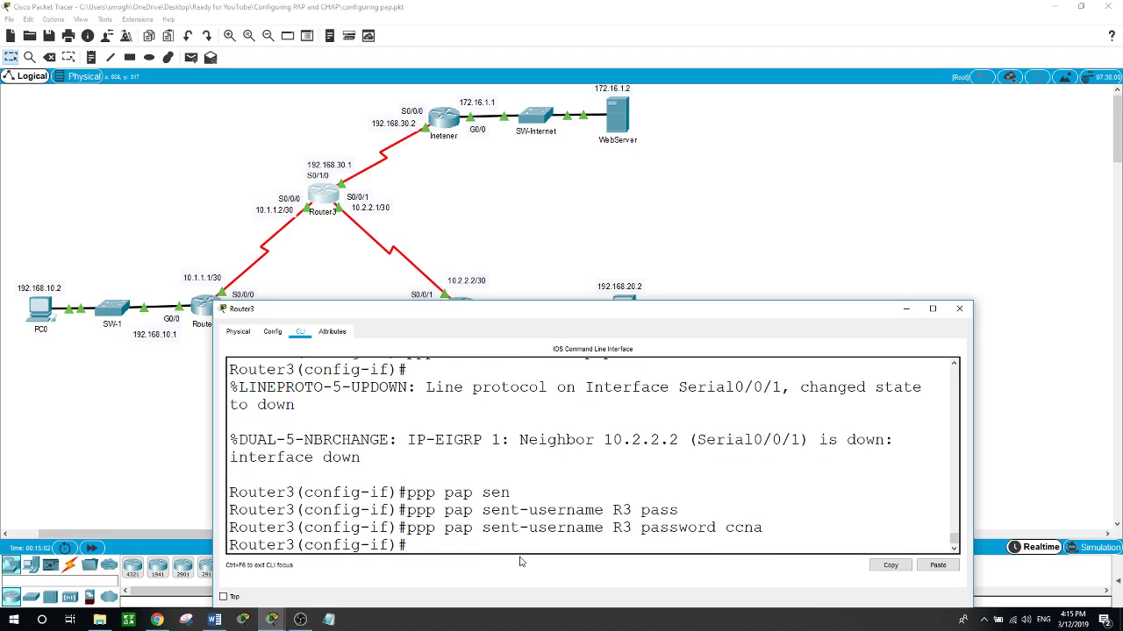
- Shut down Serial0/0/1 and bring it back up with no shut
type("shut")
key("Return")
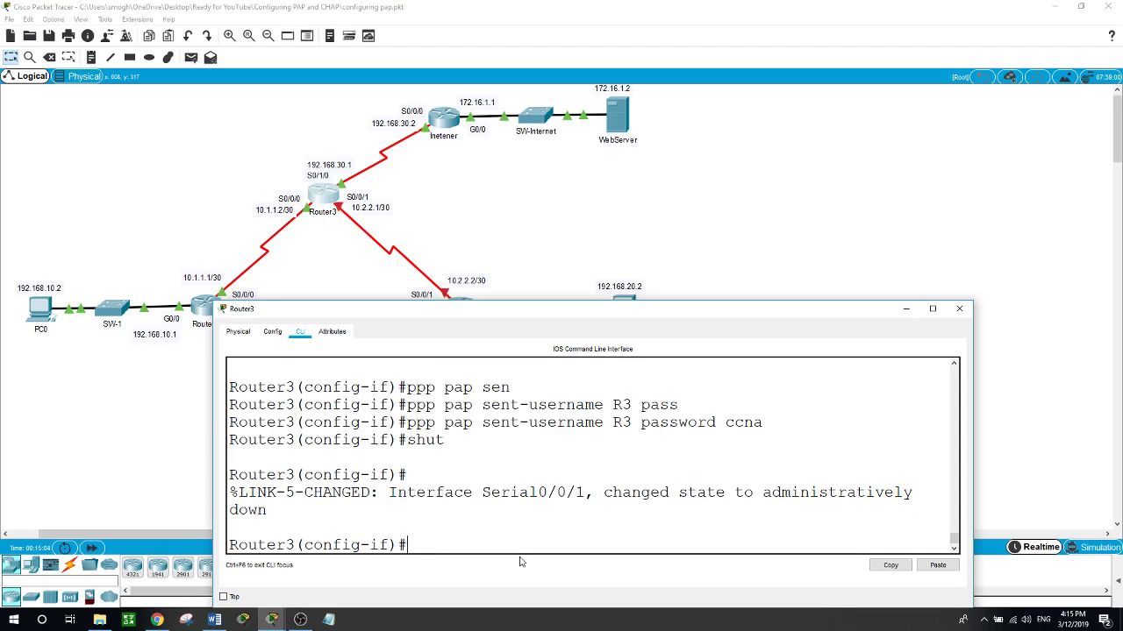
type("no sh")
type("ut")
key("Return")
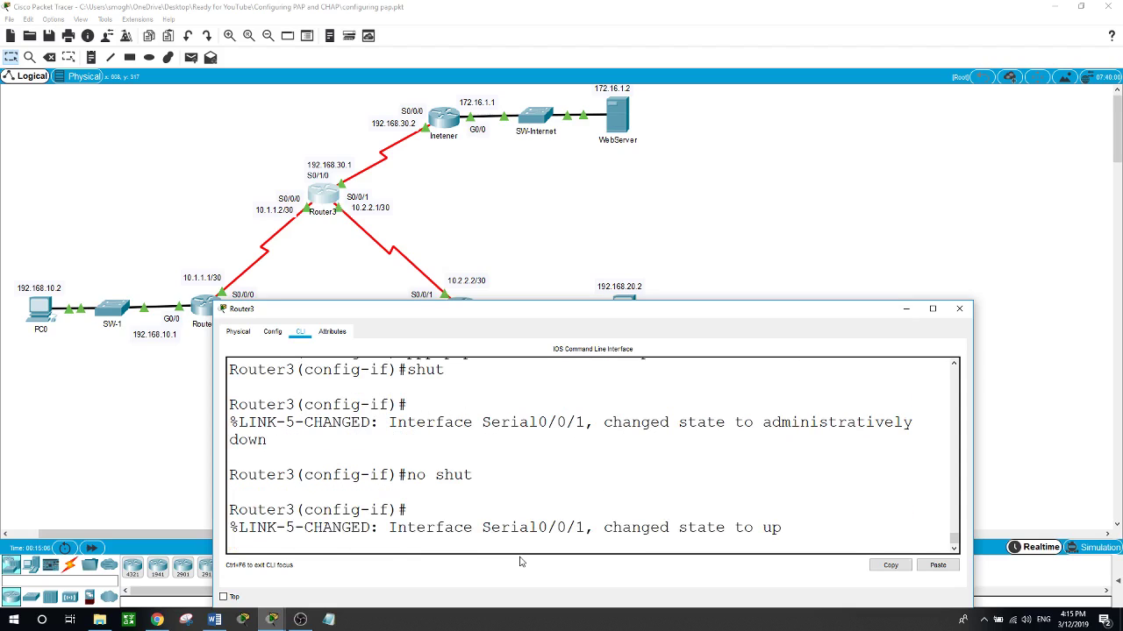
key("Return")
key("Return")
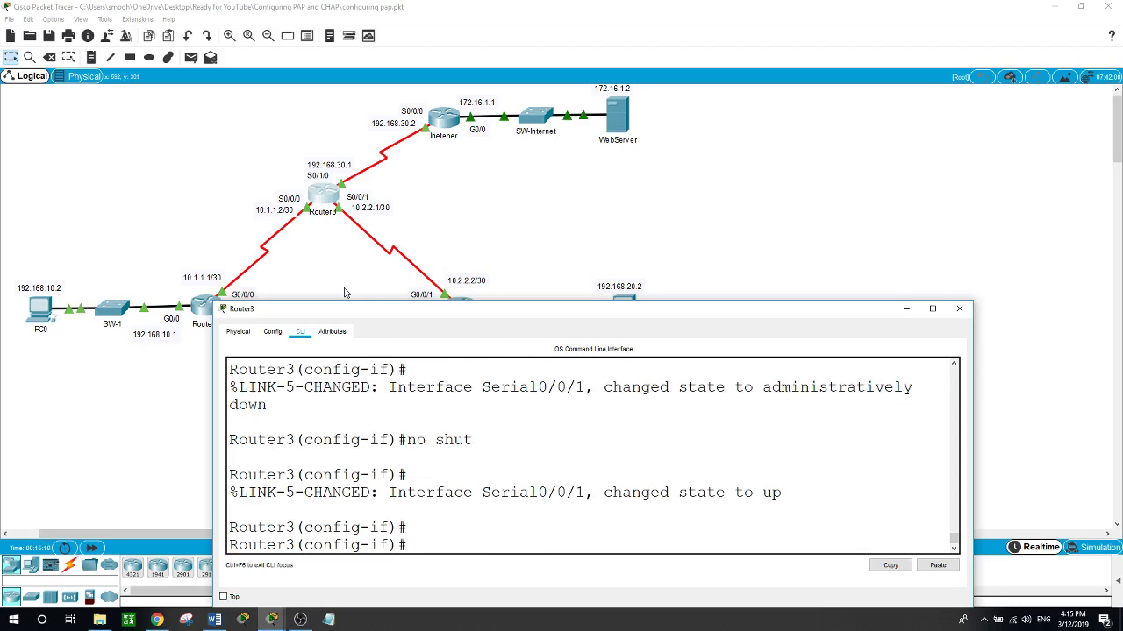
- Open Router2's command line and exit interface configuration to global mode
left_click(355, 293)
left_click(453, 316)
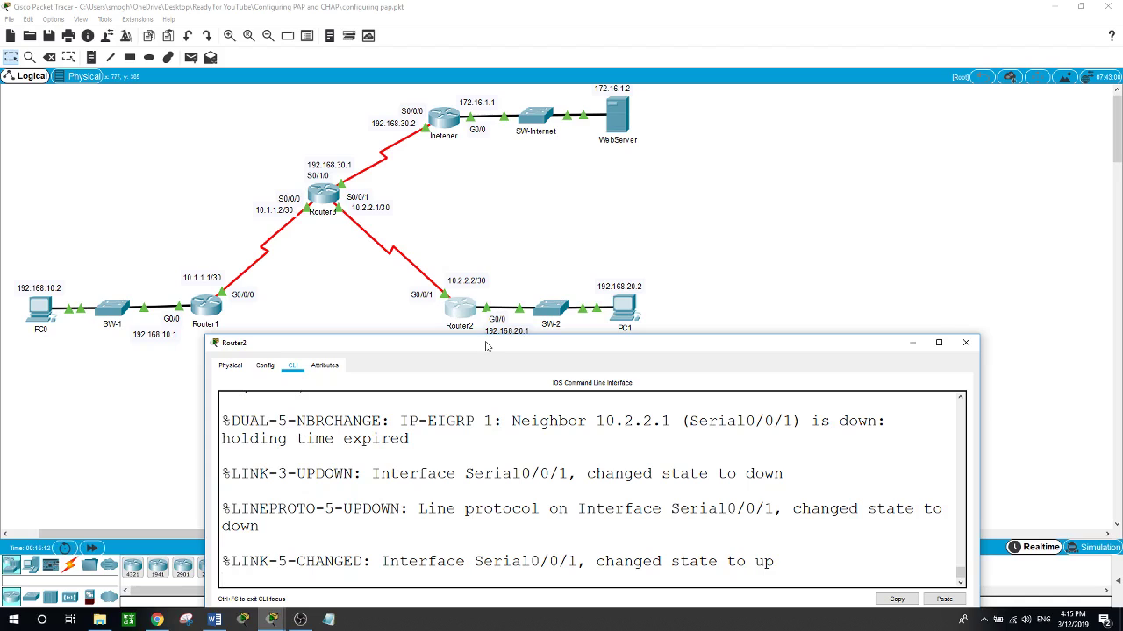
key("Return")
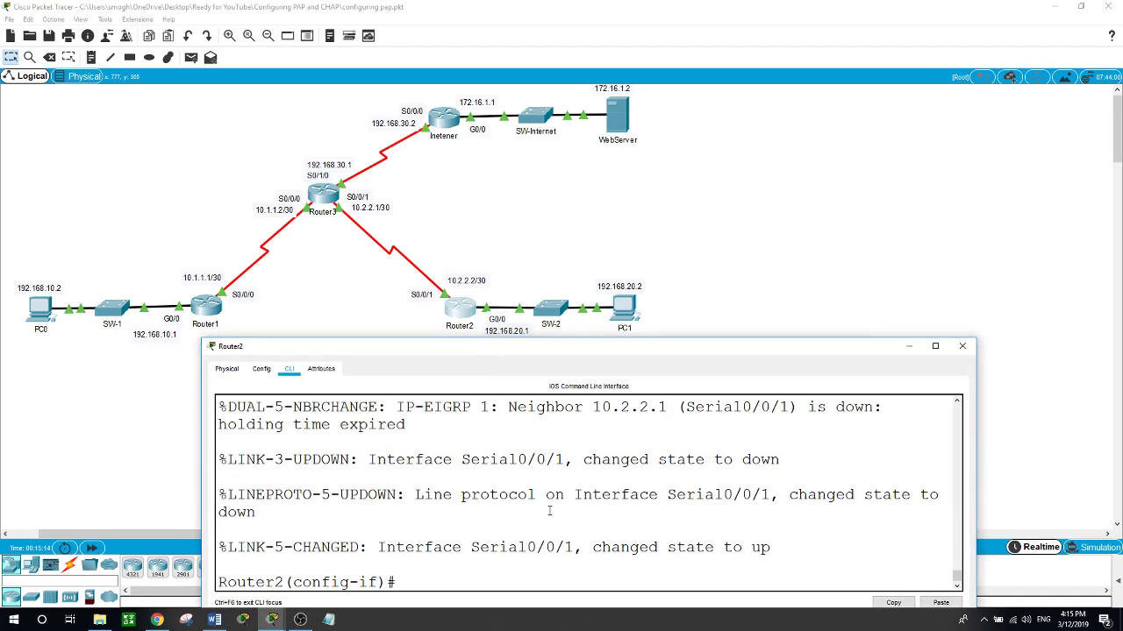
type("exit")
key("Return")
key("Return")
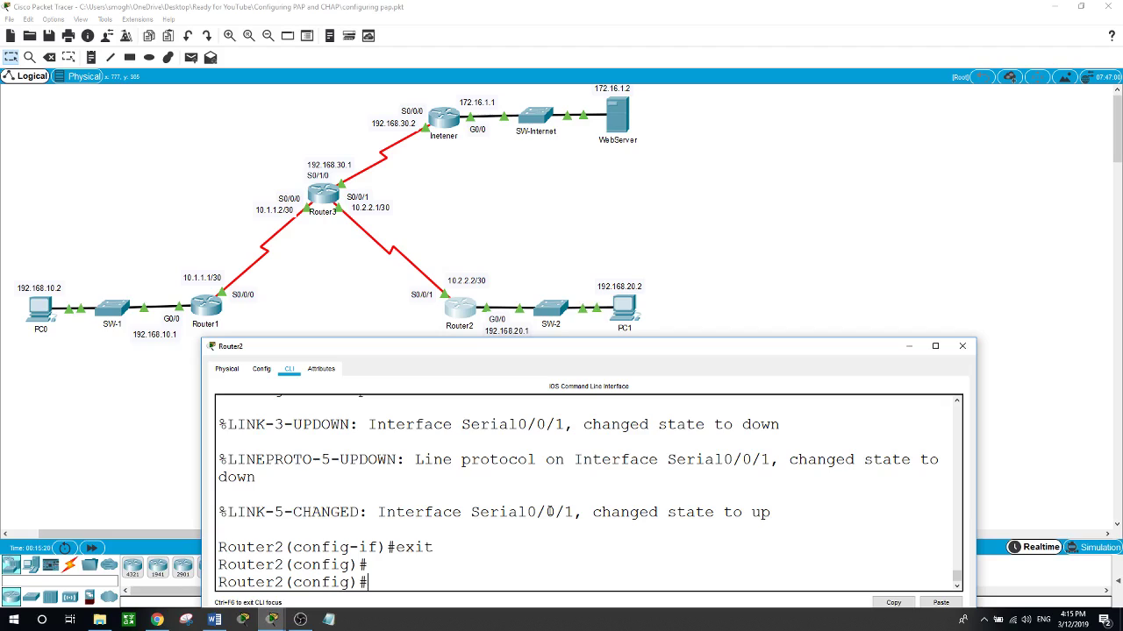
- Create the local account R3 with a secret on Router2
type("user")
key("Tab")
type("R3")
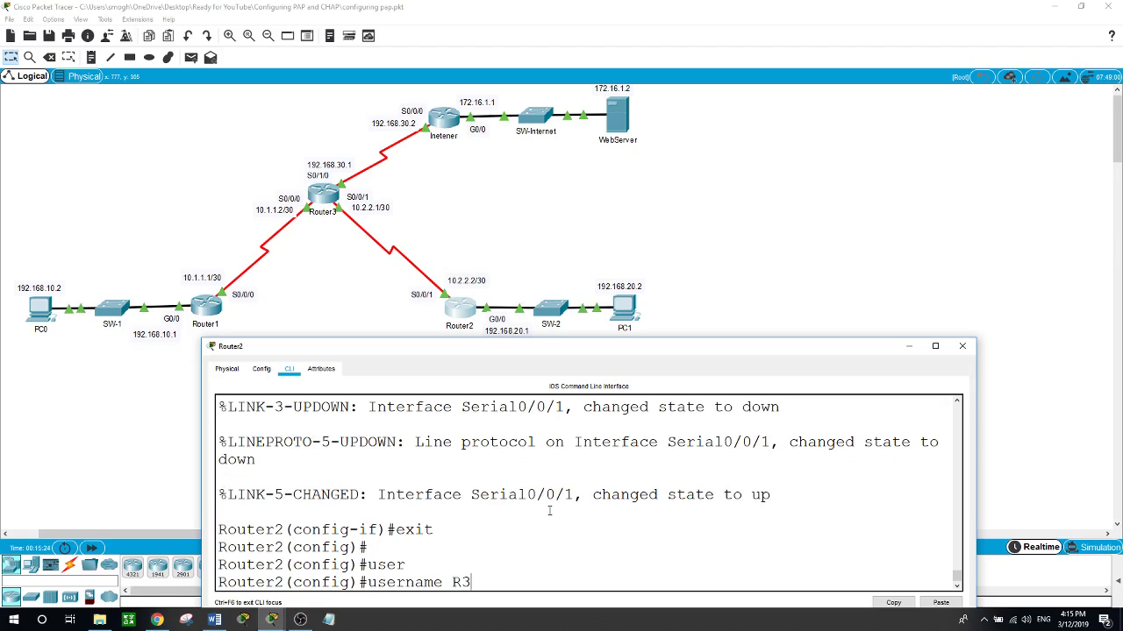
type(" se")
key("Tab")
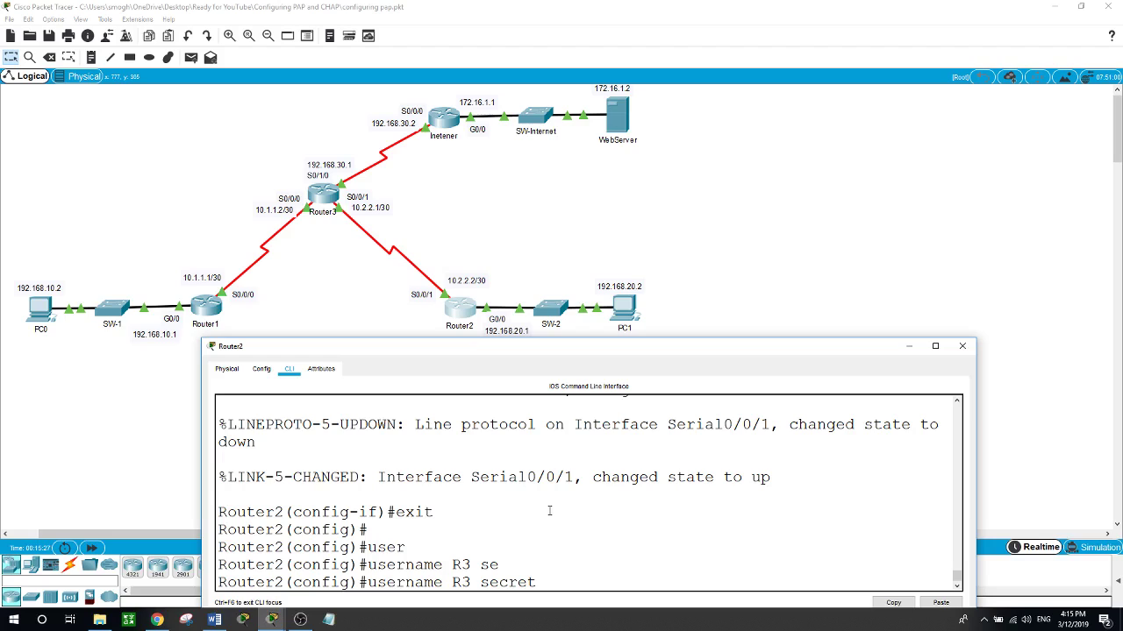
type("ccna")
key("Return")
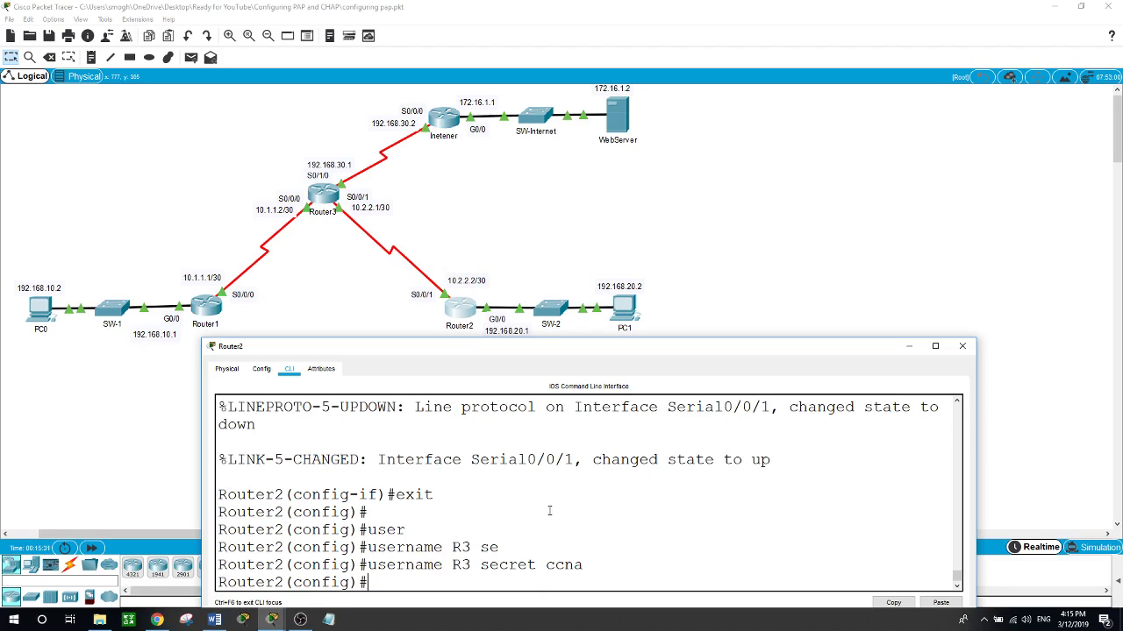
type("int s0/0/1")
- Enable PAP authentication on Router2's Serial0/0/1 interface
key("Return")
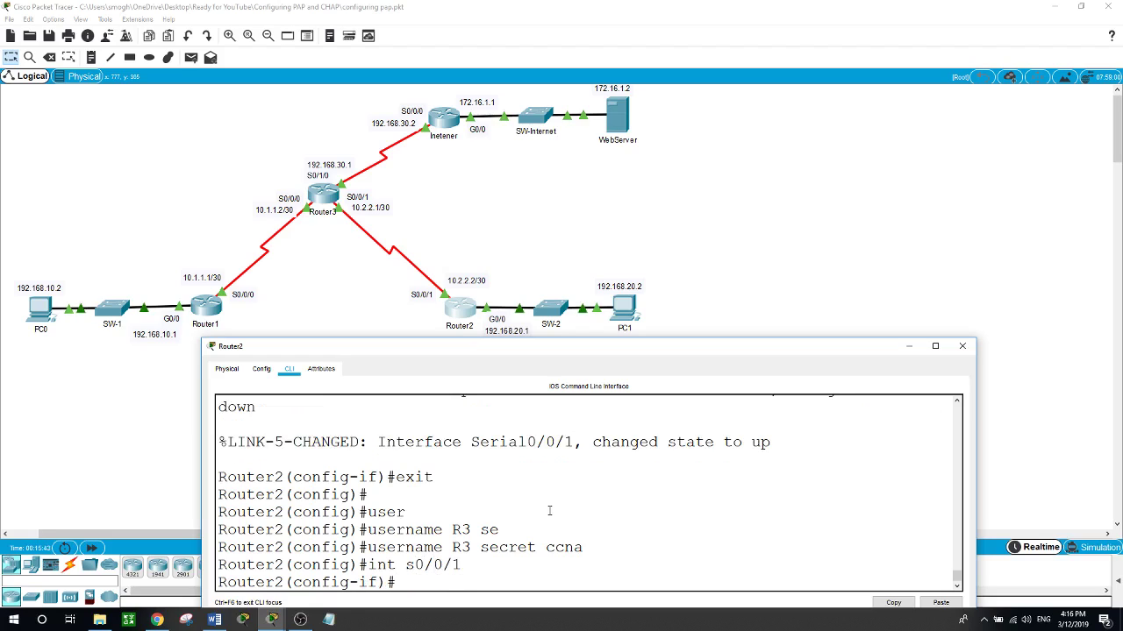
type("ppp aut")
key("Tab")
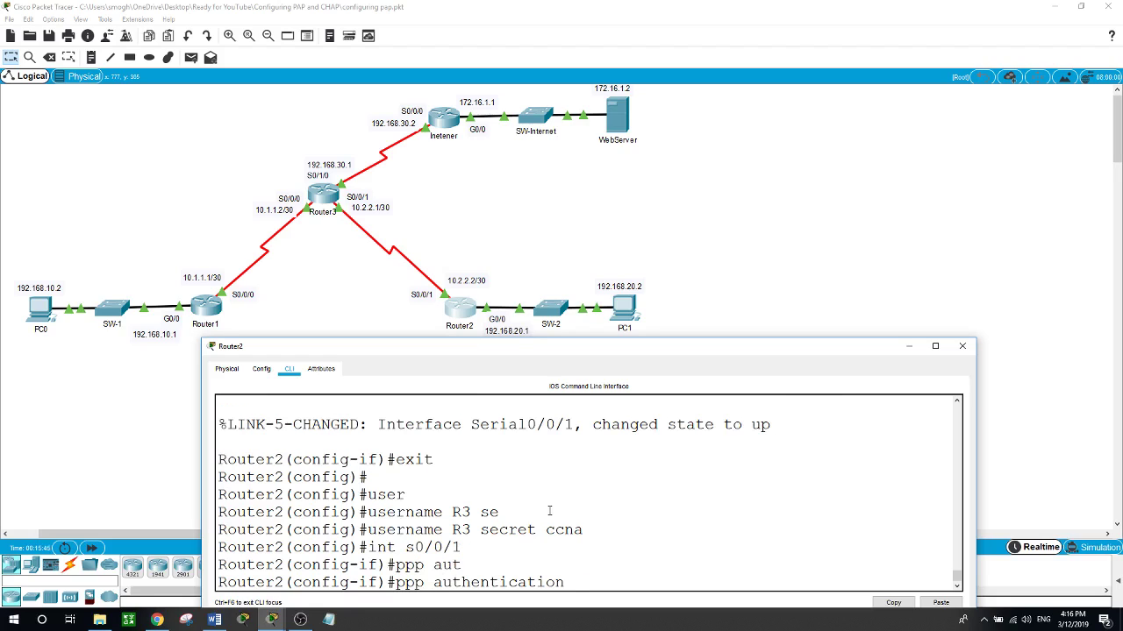
type("pap")
key("Return")
- Set Router2's PAP sent-username to R2 with its password
type("pp")
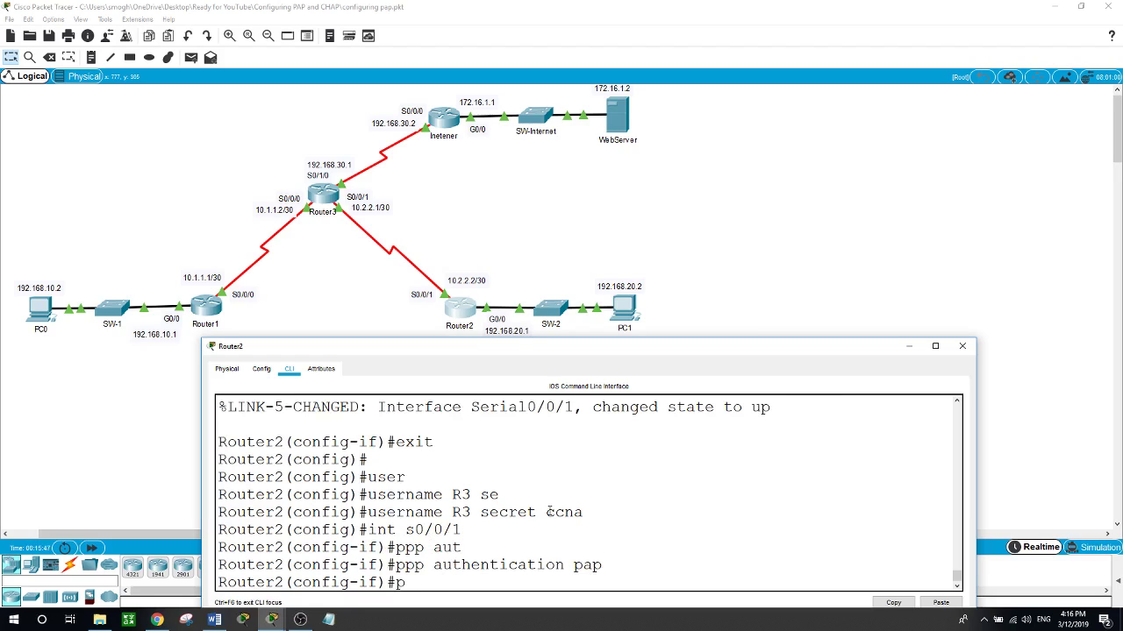
type("pp pap sen")
key("Tab")
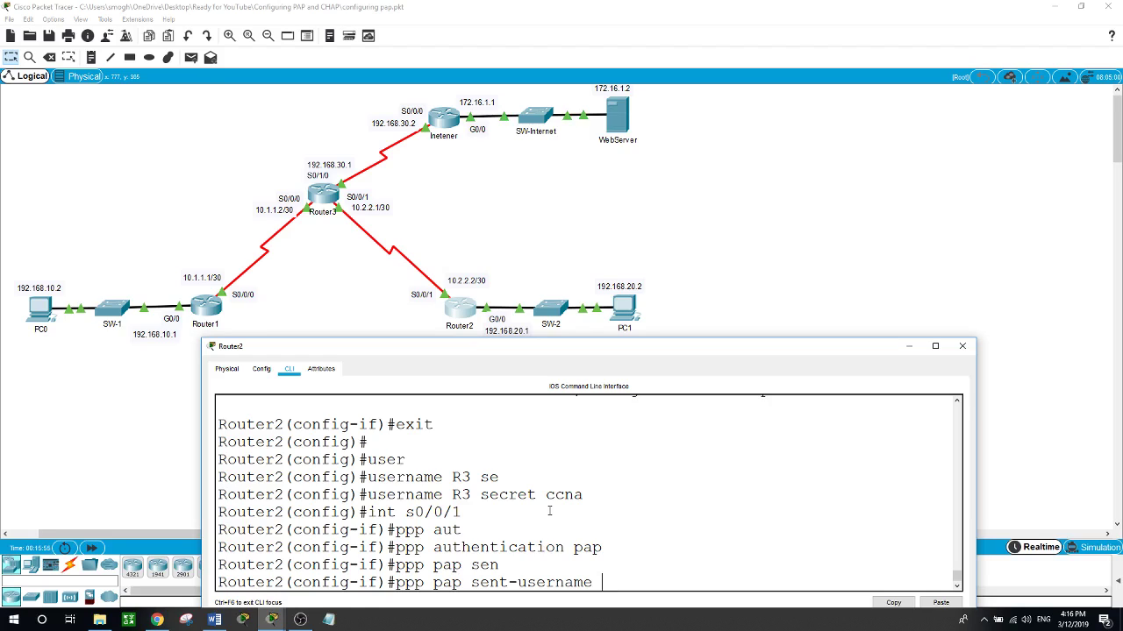
type("R2 pa")
key("Tab")
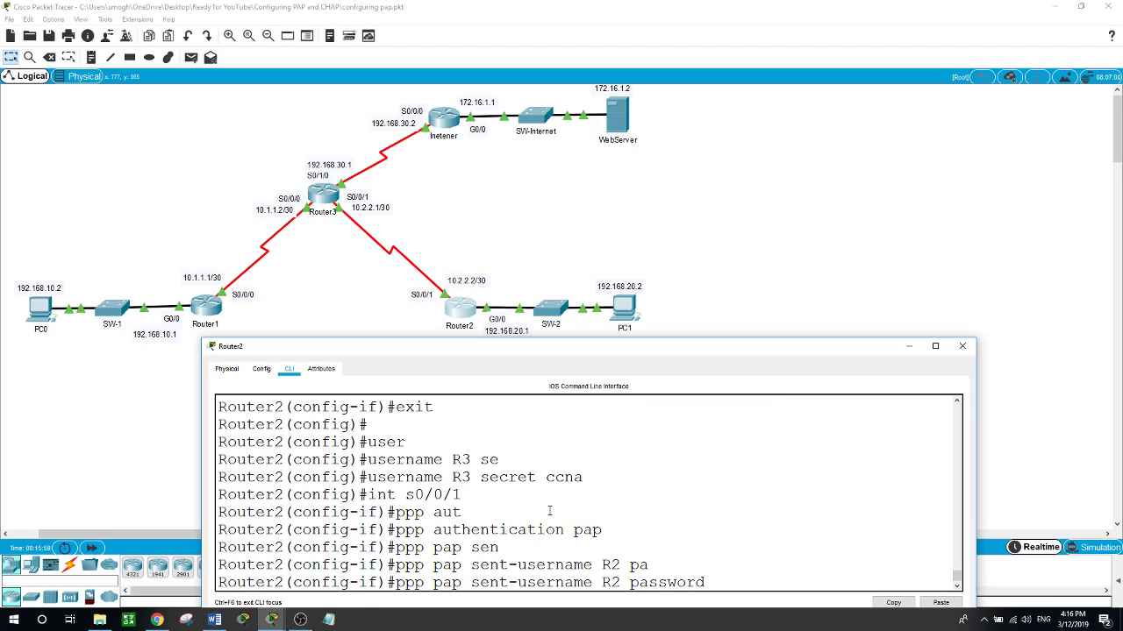
type("cisco")
key("Return")
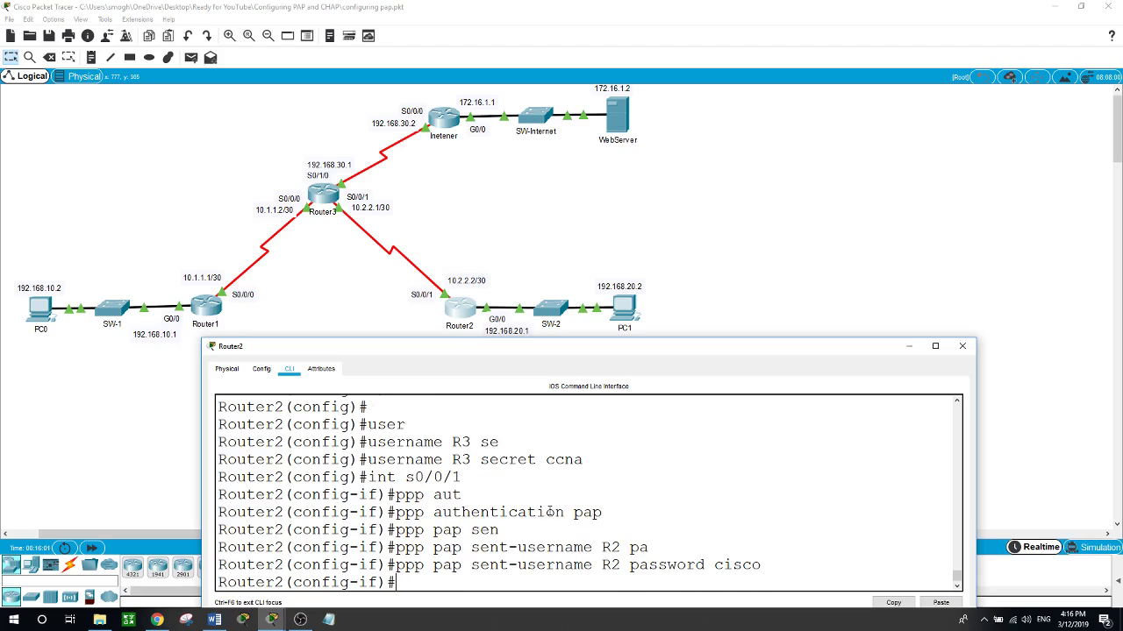
- Bounce Router2's Serial0/0/1 with shut and no shut, then close its console
type("shut")
key("Return")
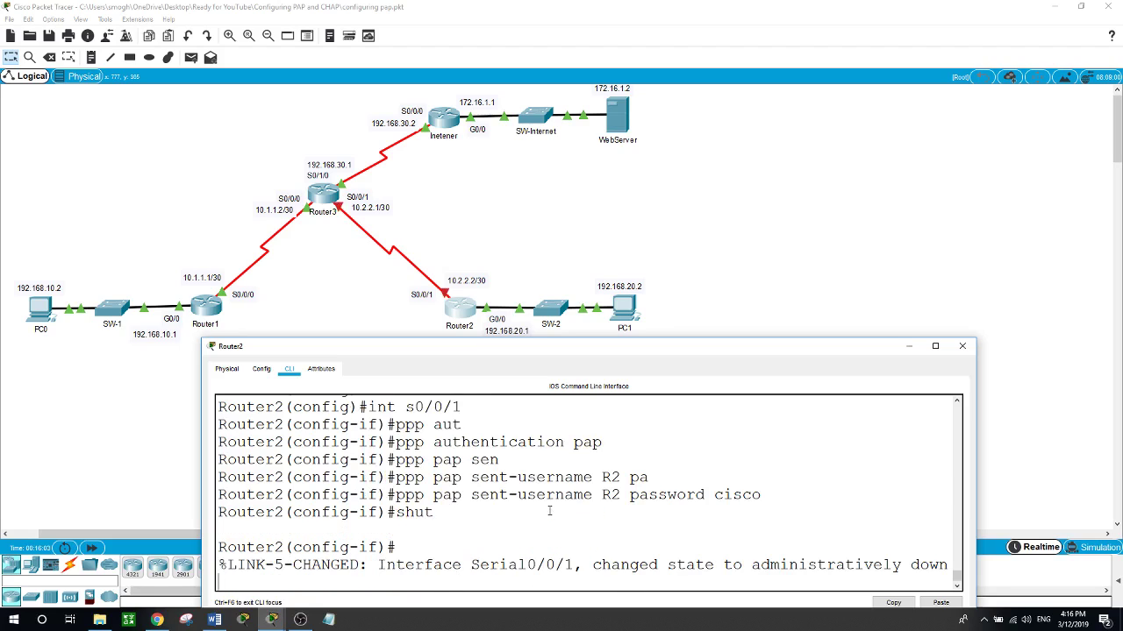
type("no shut")
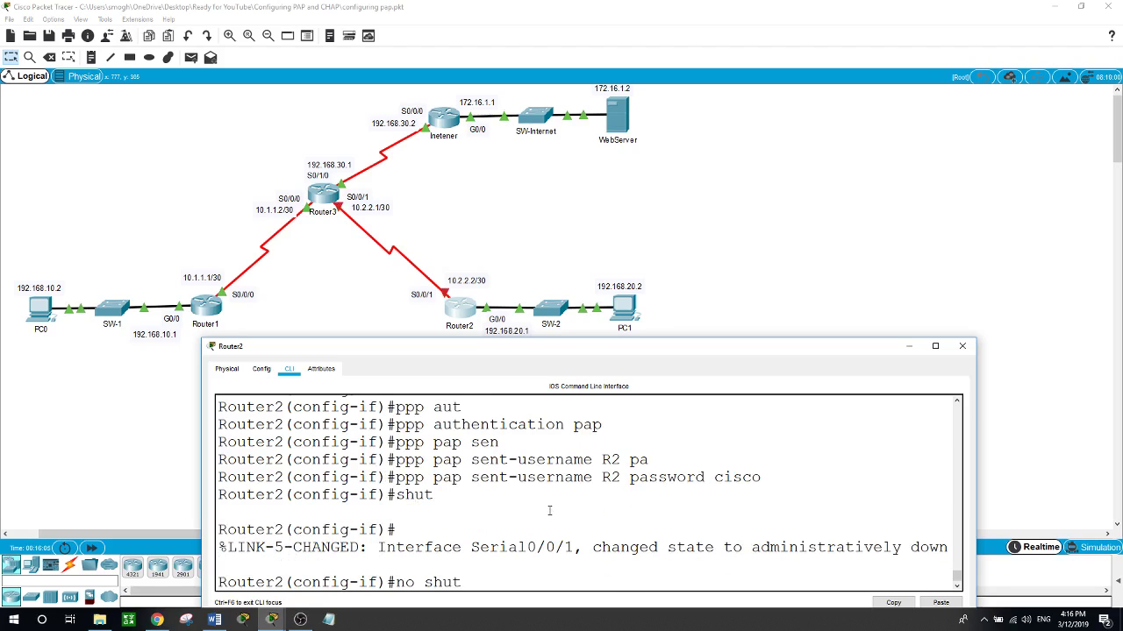
key("Return")
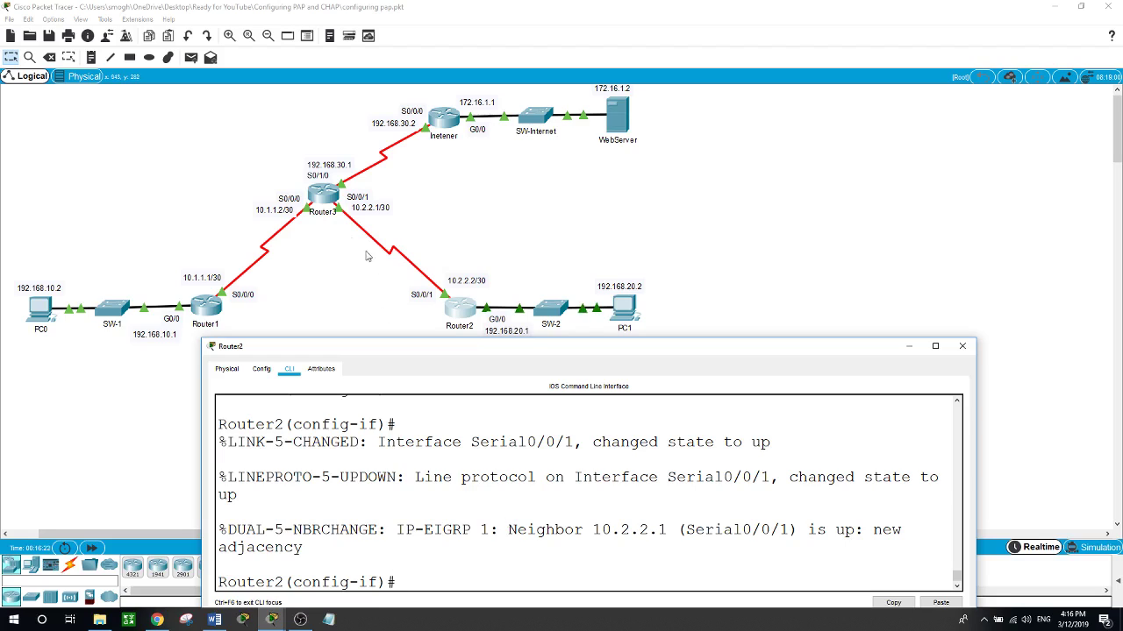
left_click(321, 263)
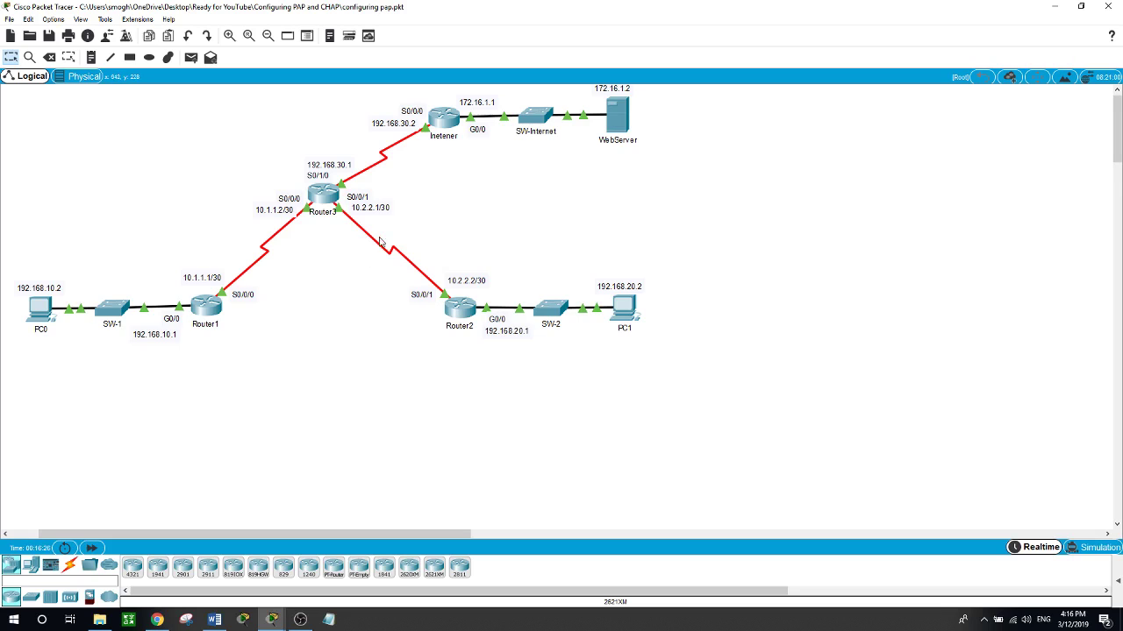
- Open the Internet router's command line and return to global configuration mode
left_click(447, 119)
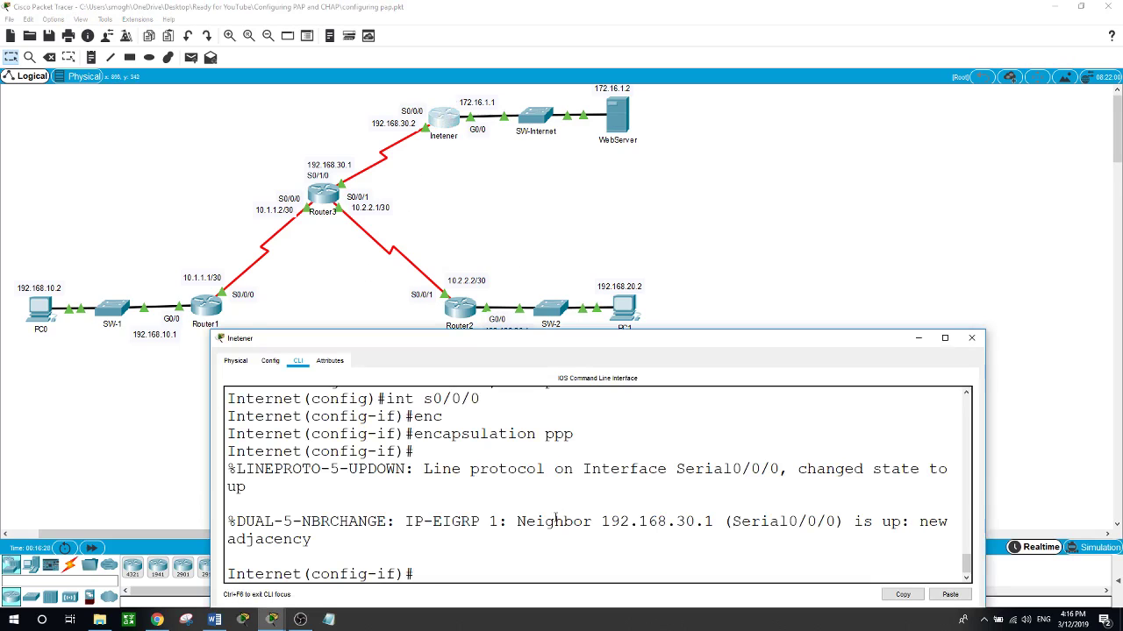
type("exti")
key("Return")
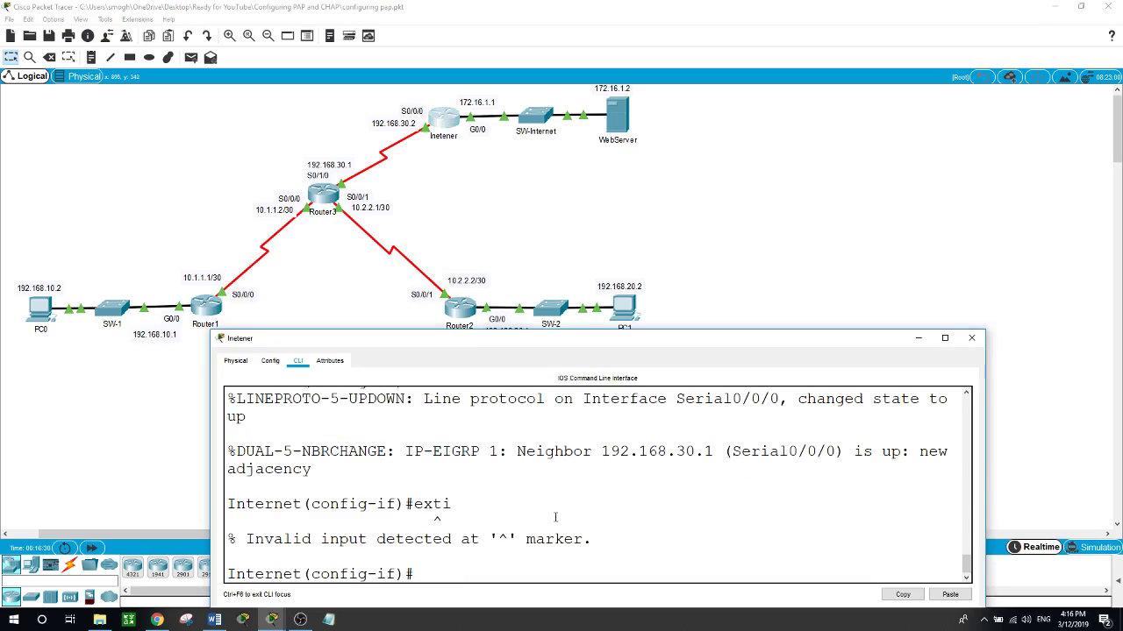
type("user")
key("BackSpace")
key("BackSpace")
key("BackSpace")
key("BackSpace")
type("exit")
key("Return")
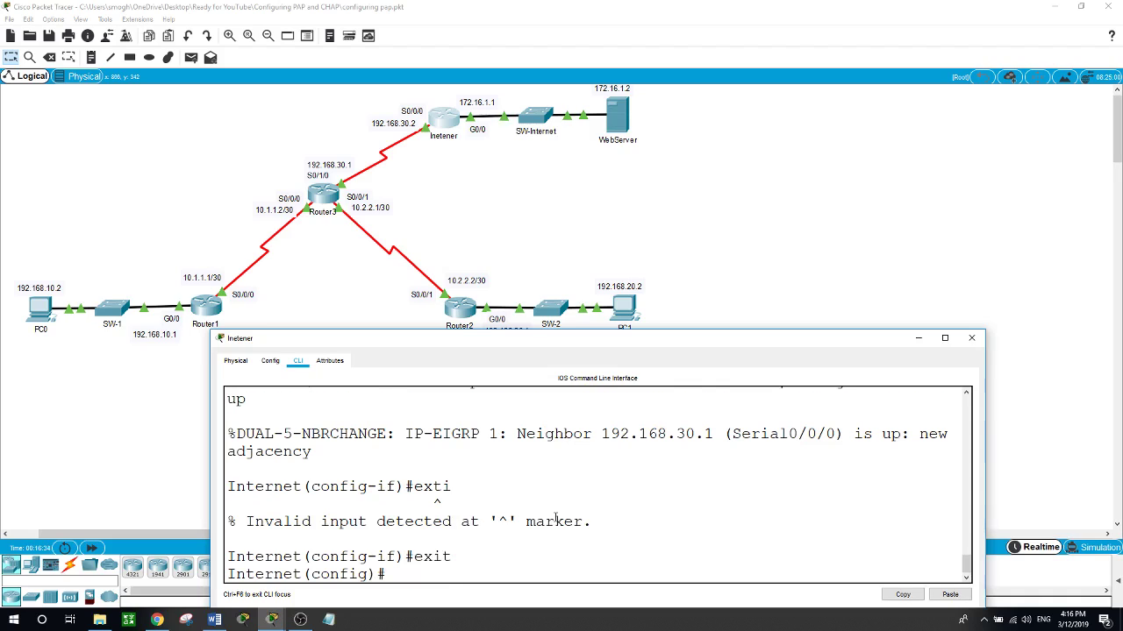
- Create the local account R3 with a secret on the Internet router
type("user")
key("Tab")
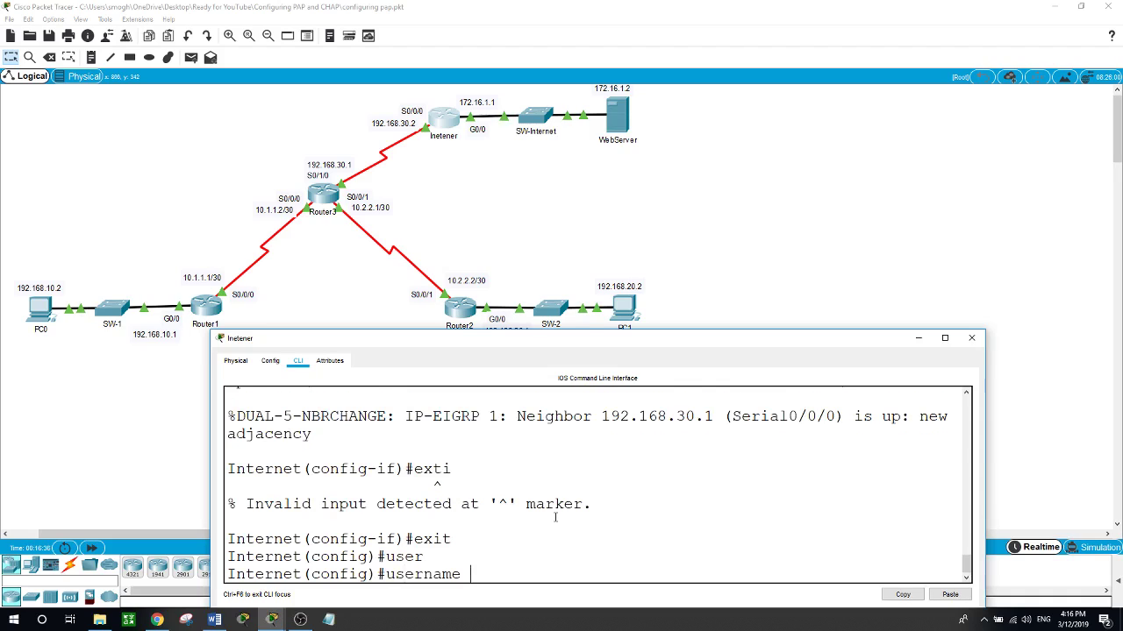
type("R")
type("3")
type(" se")
key("Tab")
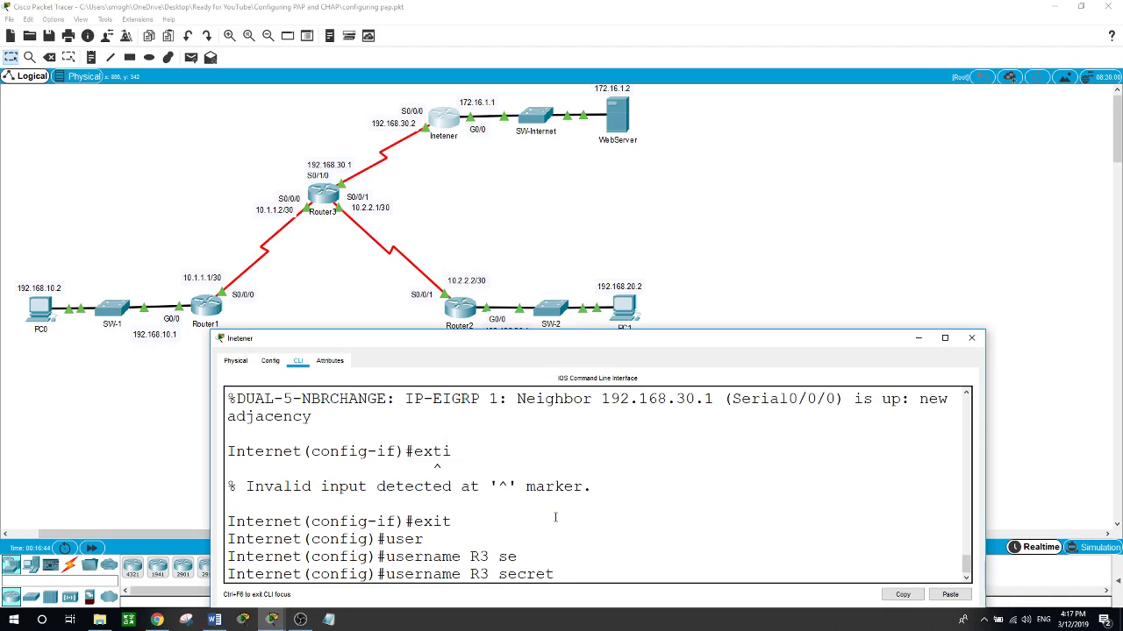
type("cisco")
key("Return")
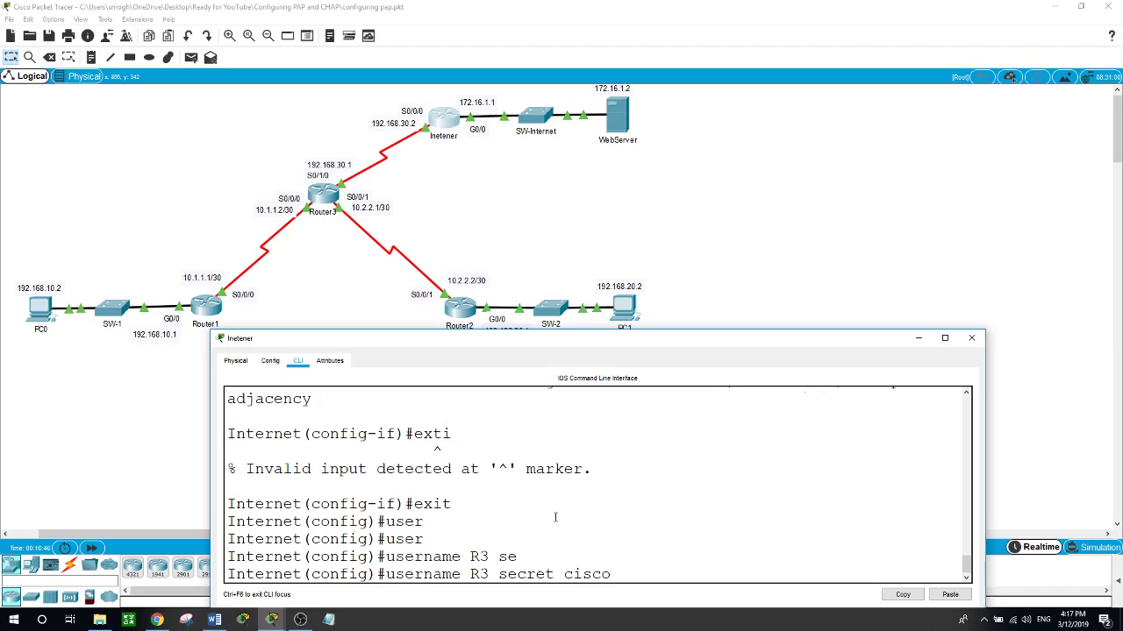
- Enable CHAP authentication on the Internet router's Serial0/0/0 interface
type("int")
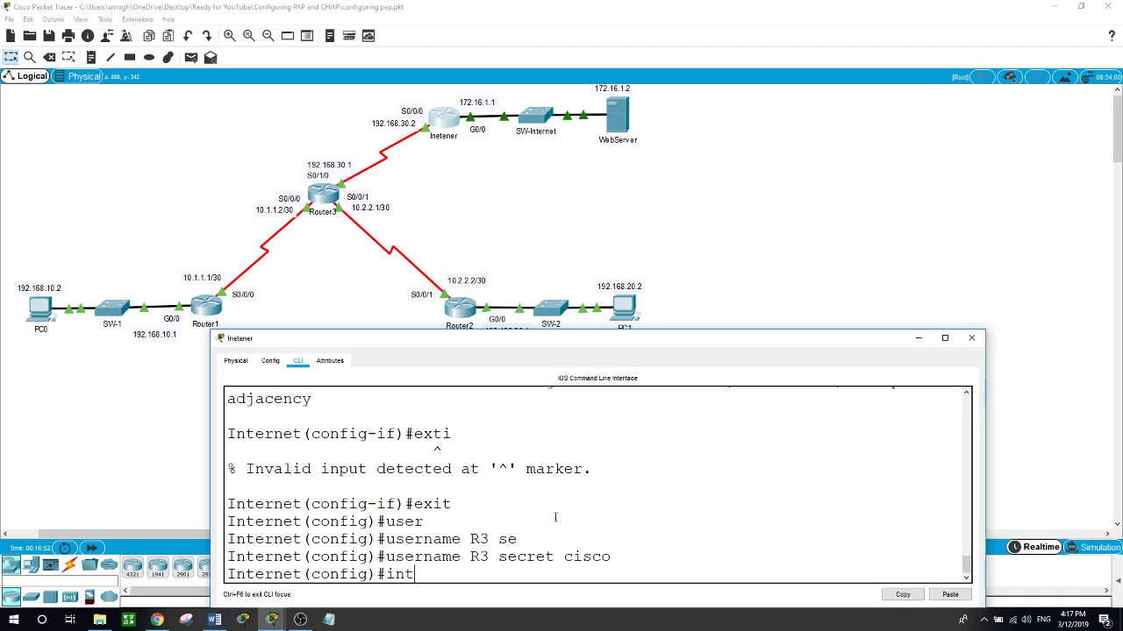
type("s0/0/0")
key("Return")
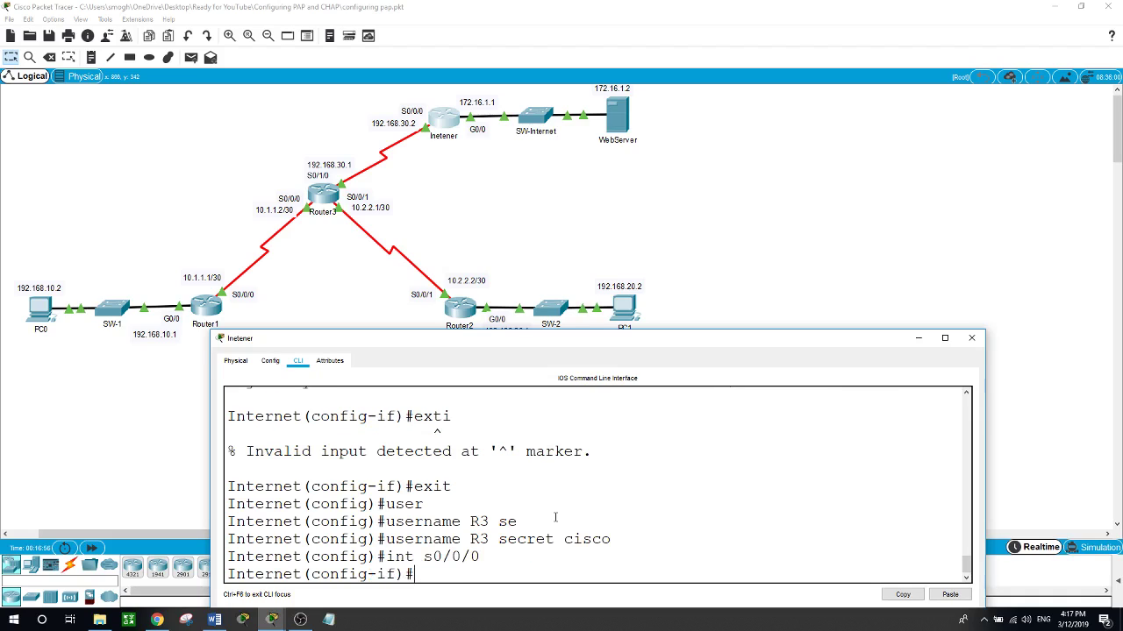
type("ppp auth")
key("Tab")
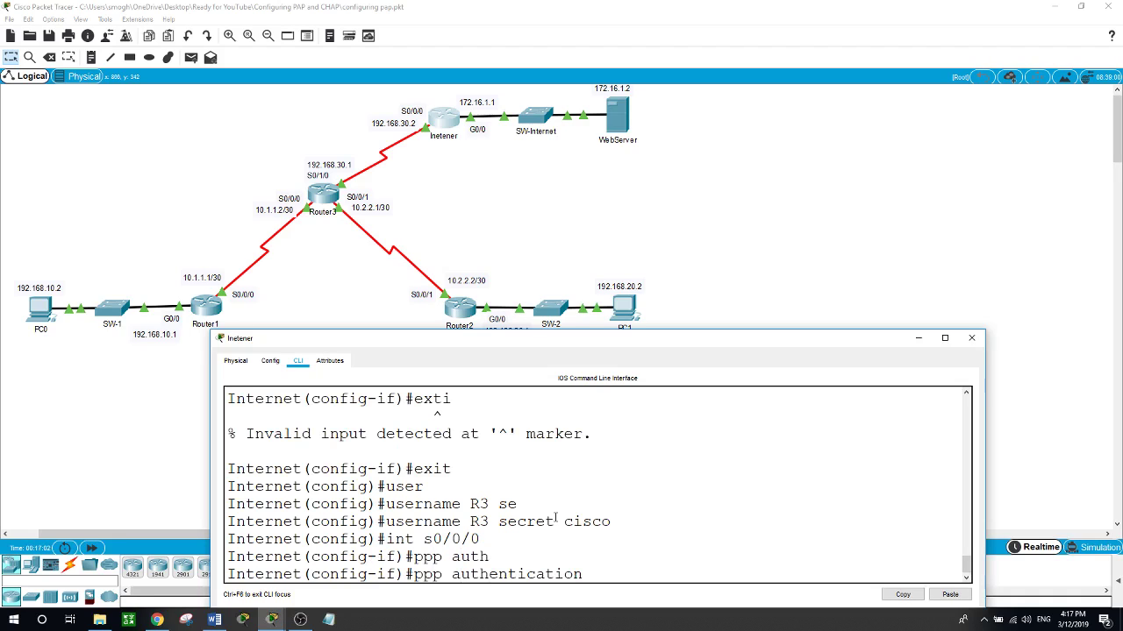
type("chap")
key("Return")
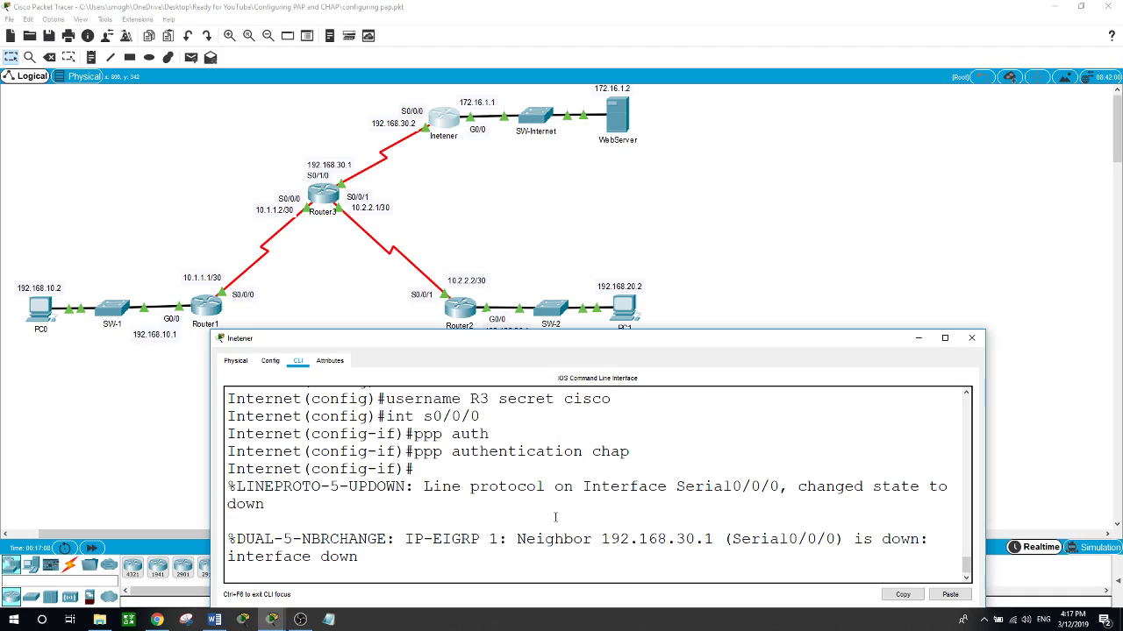
key("Return")
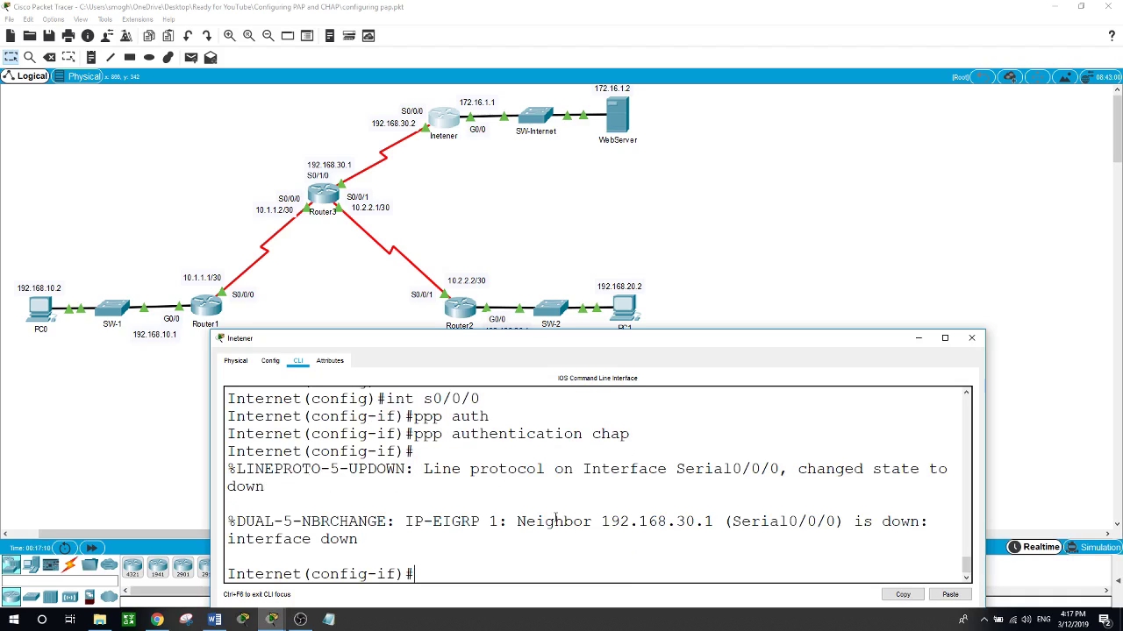
- Shut down Serial0/0/0 and bring it back up with no shut
type("shut")
key("Return")
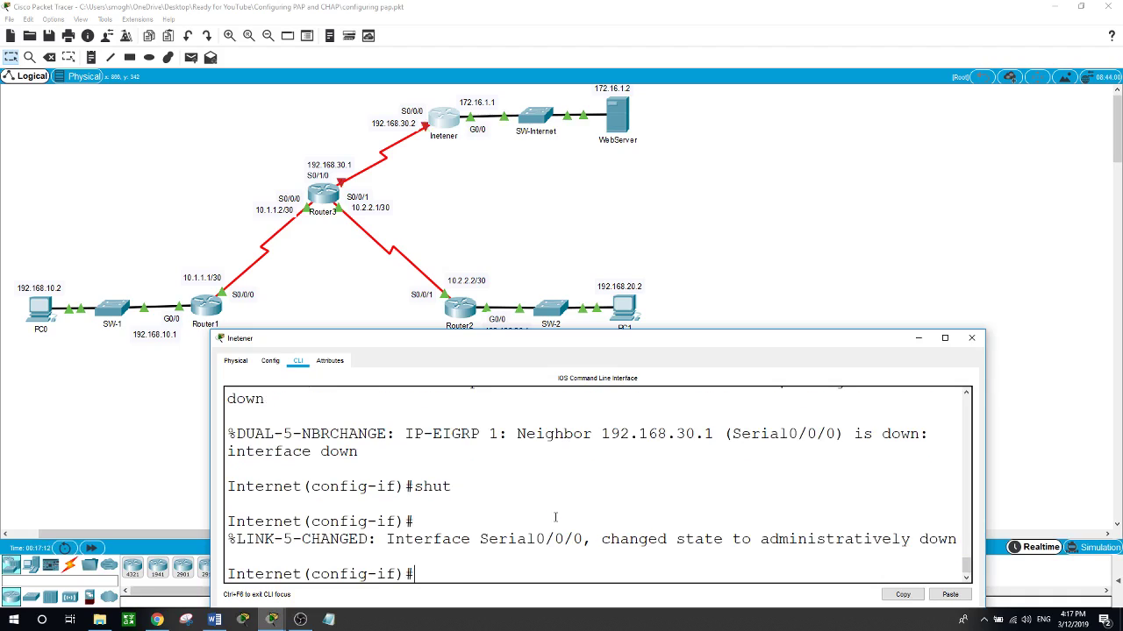
type("no shut")
key("Return")
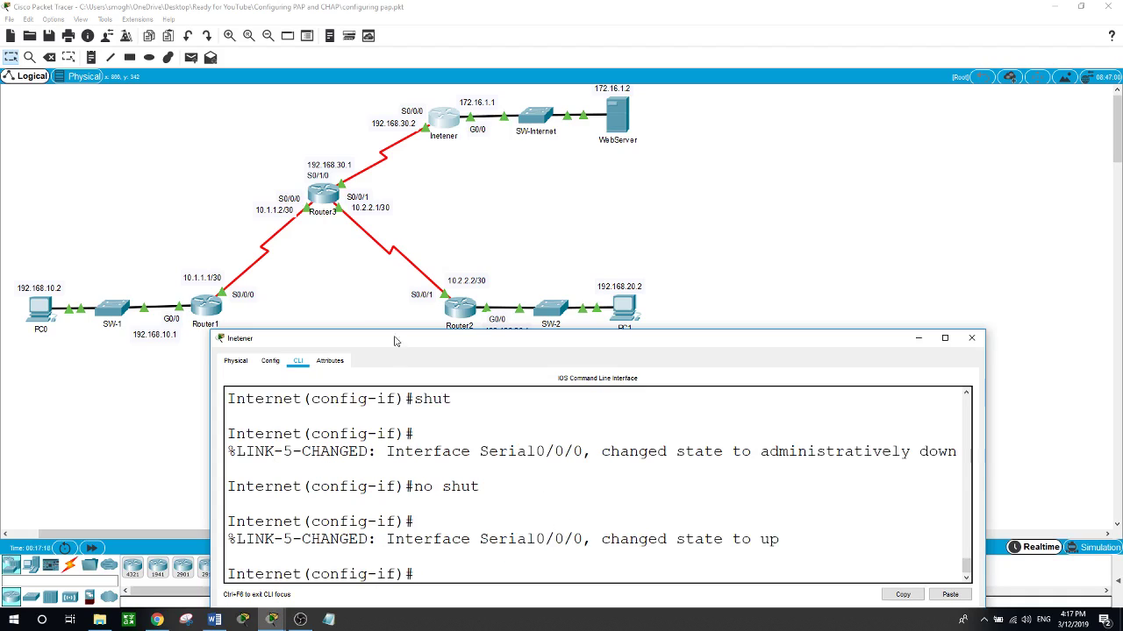
- Open Router3's command line and return to global configuration mode
left_click(326, 200)
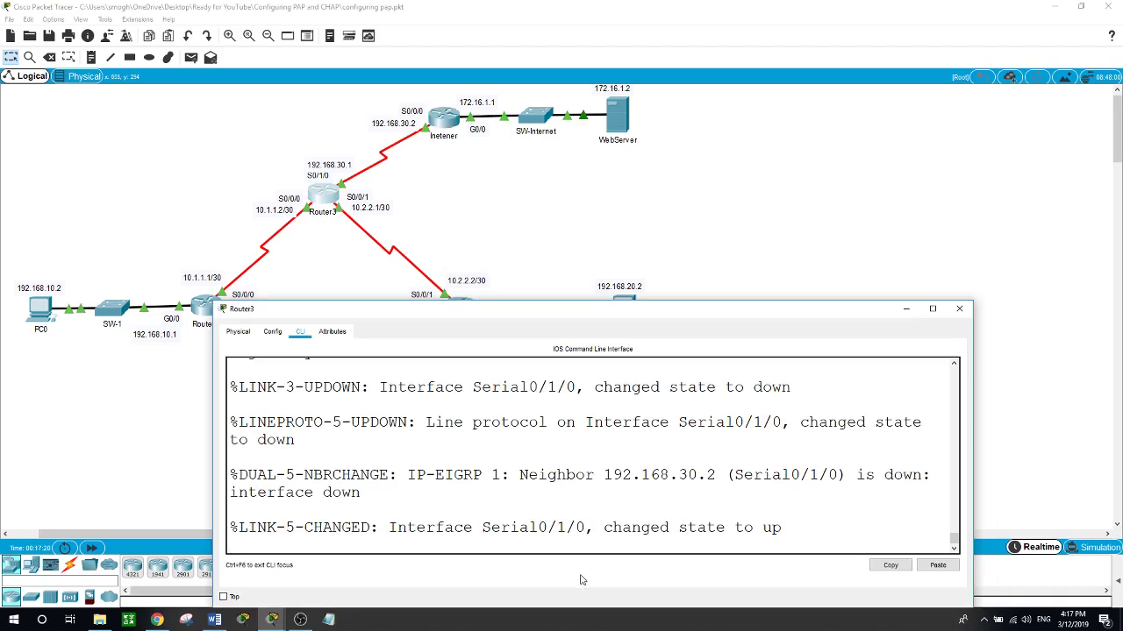
key("Return")
type("exit")
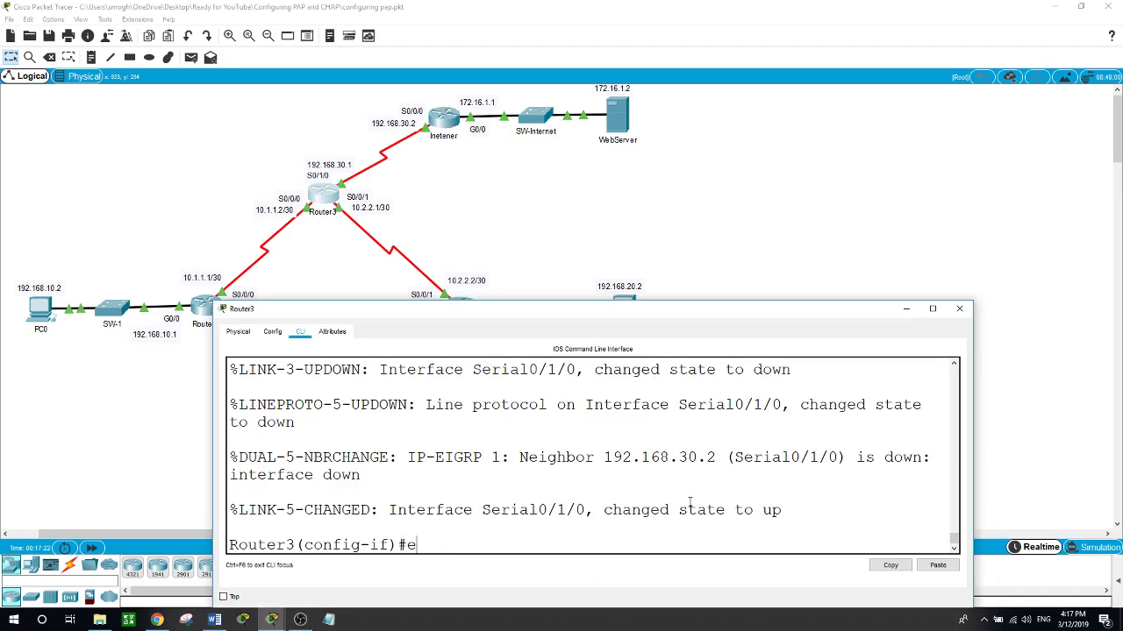
key("Return")
key("Return")
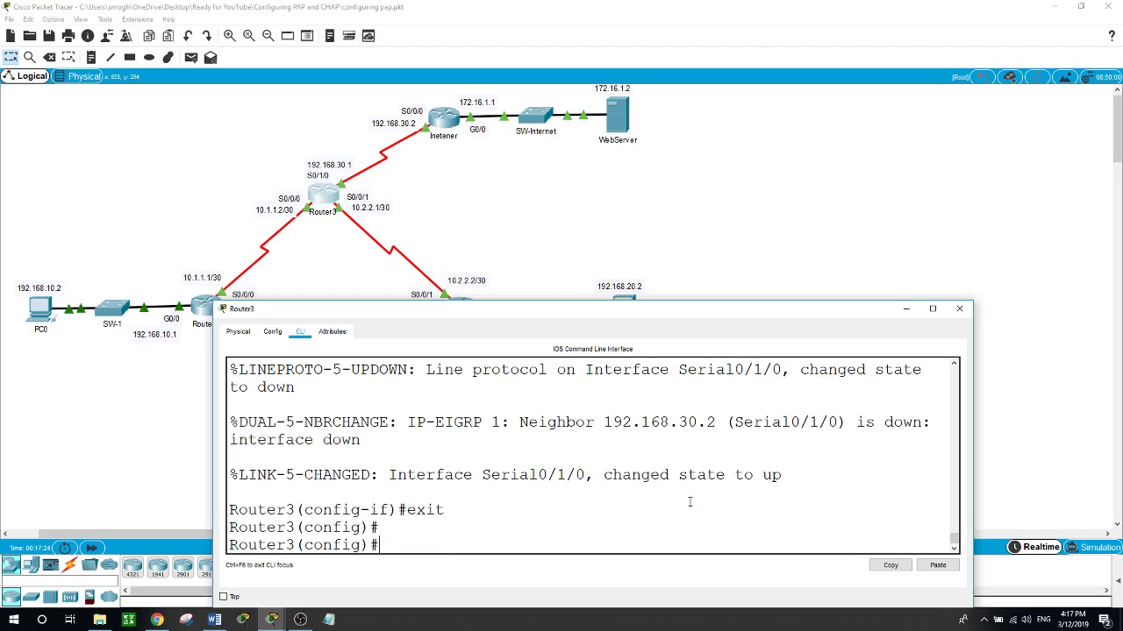
- Create the local account Internet with a secret on Router3
type("use")
key("Tab")
type("Internet")
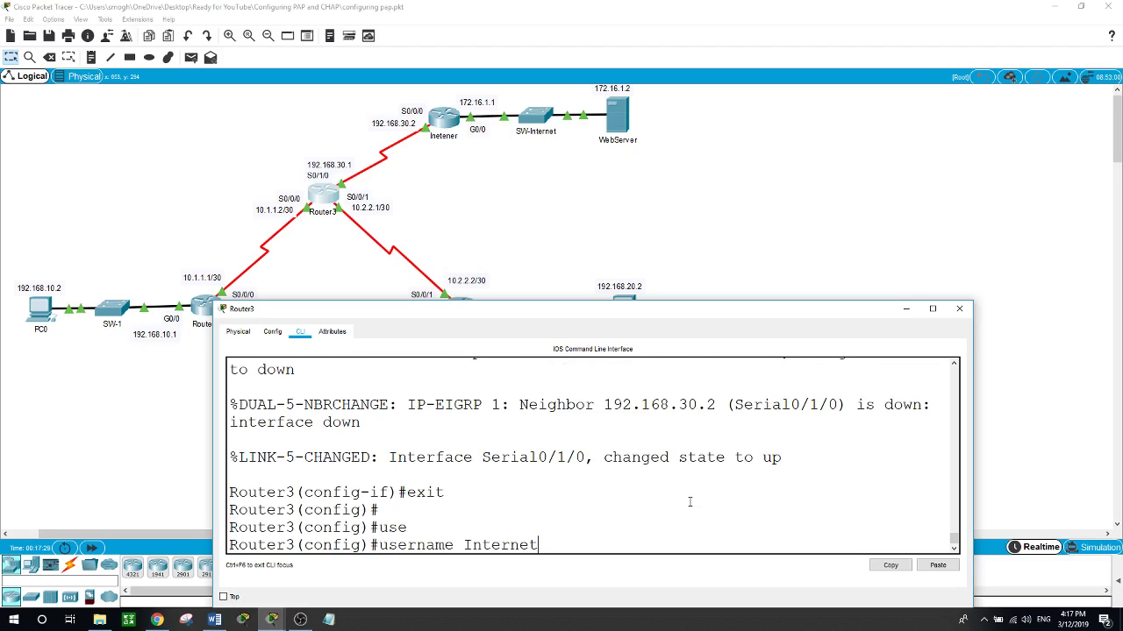
type(" sec")
key("Tab")
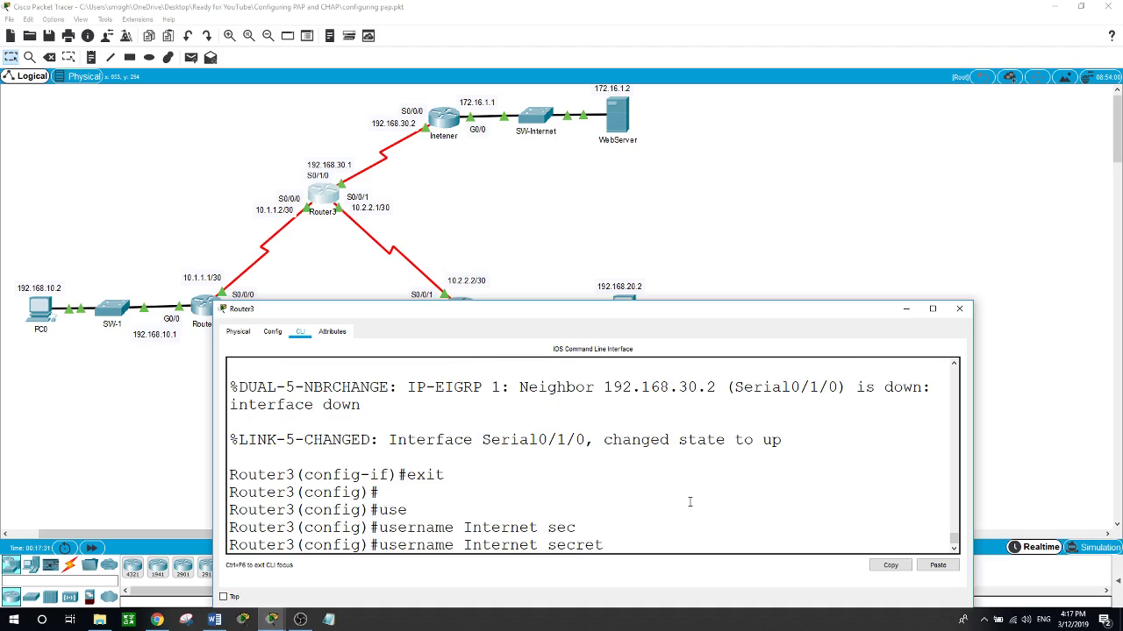
type("cisco")
key("Return")
- Enable CHAP authentication on Router3's Serial0/1/0, then close the console
type("int")
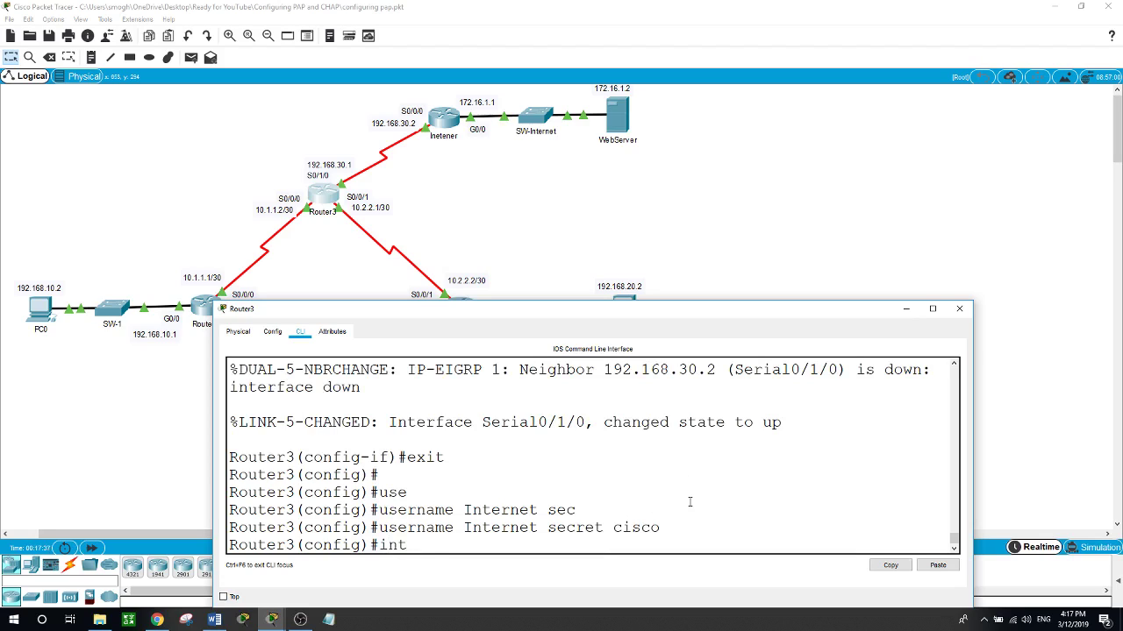
type(" s0/1/0")
key("Return")
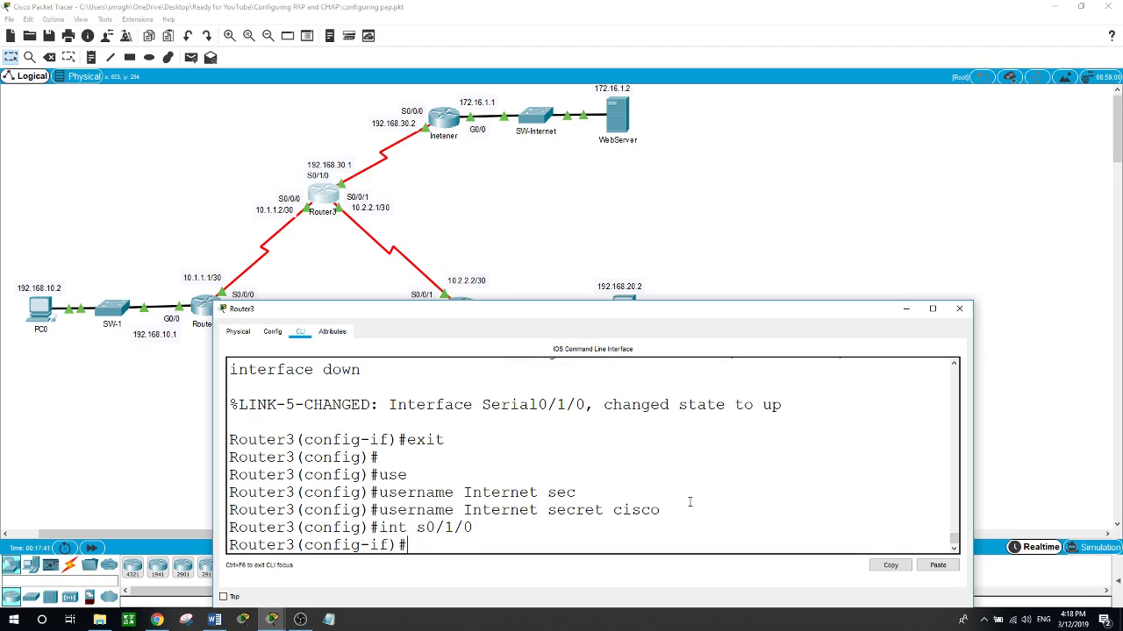
type("ppp authe")
key("Tab")
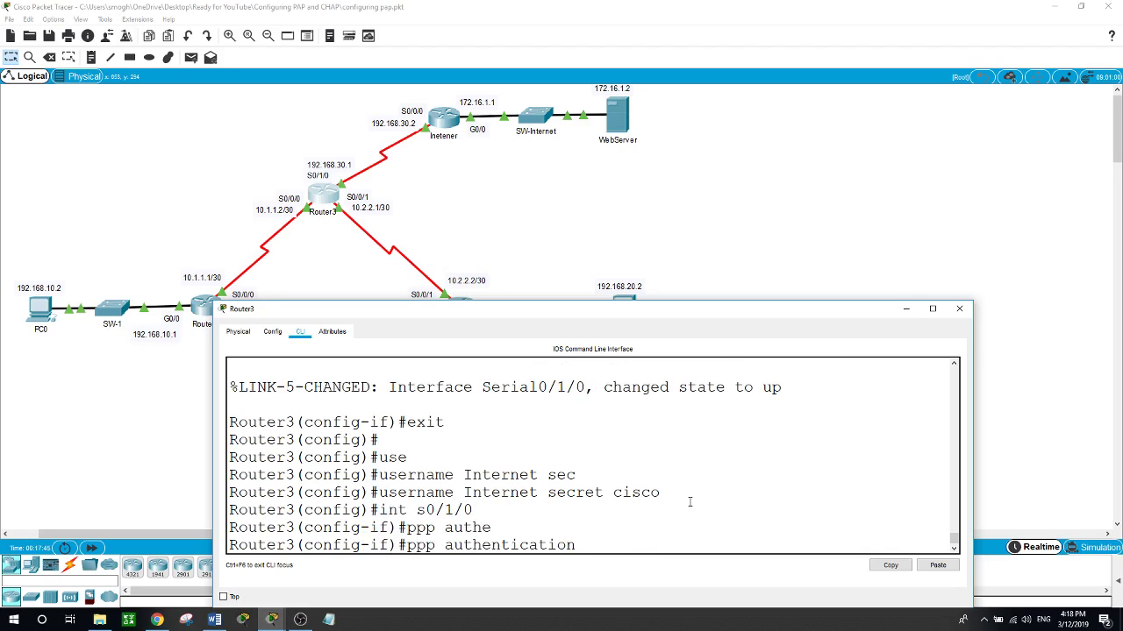
type("cha")
type("p")
key("Return")
key("Return")
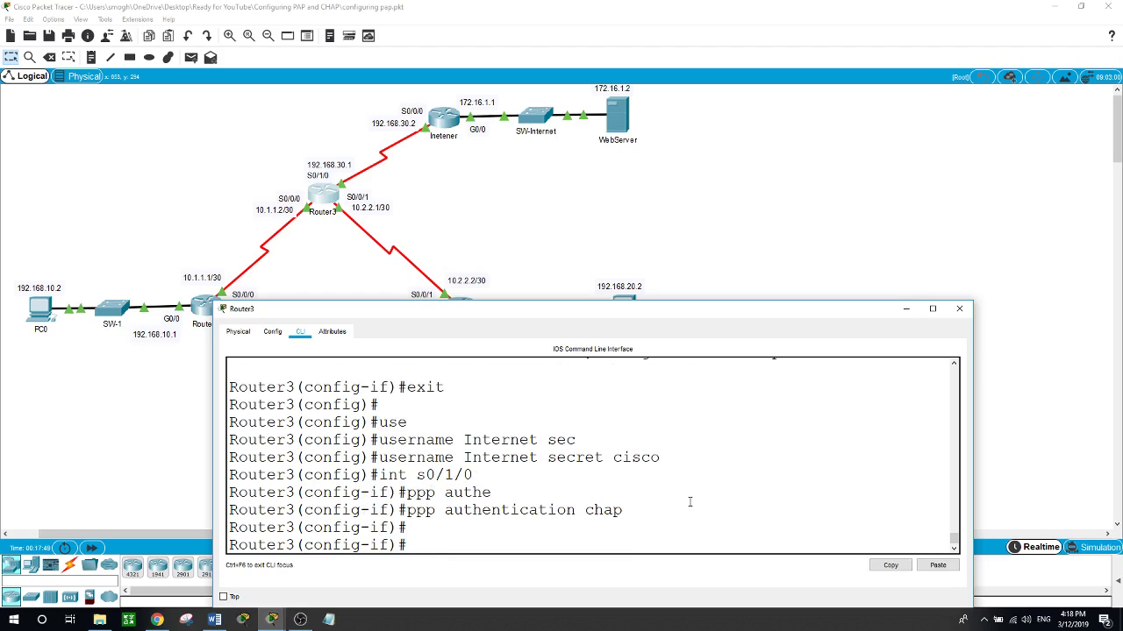
left_click(554, 248)
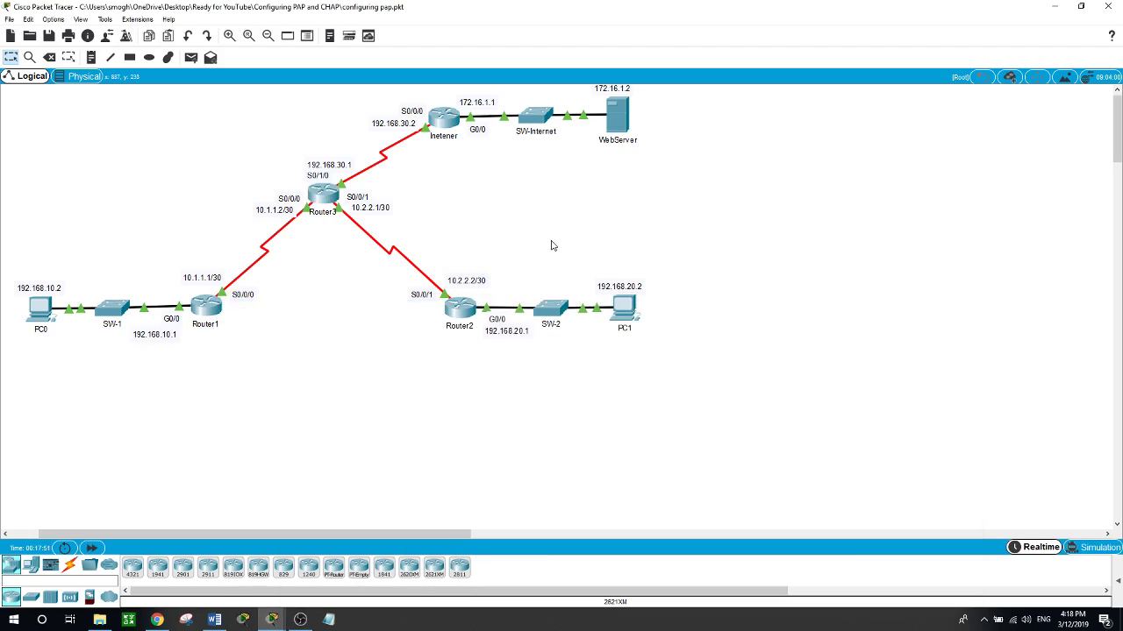